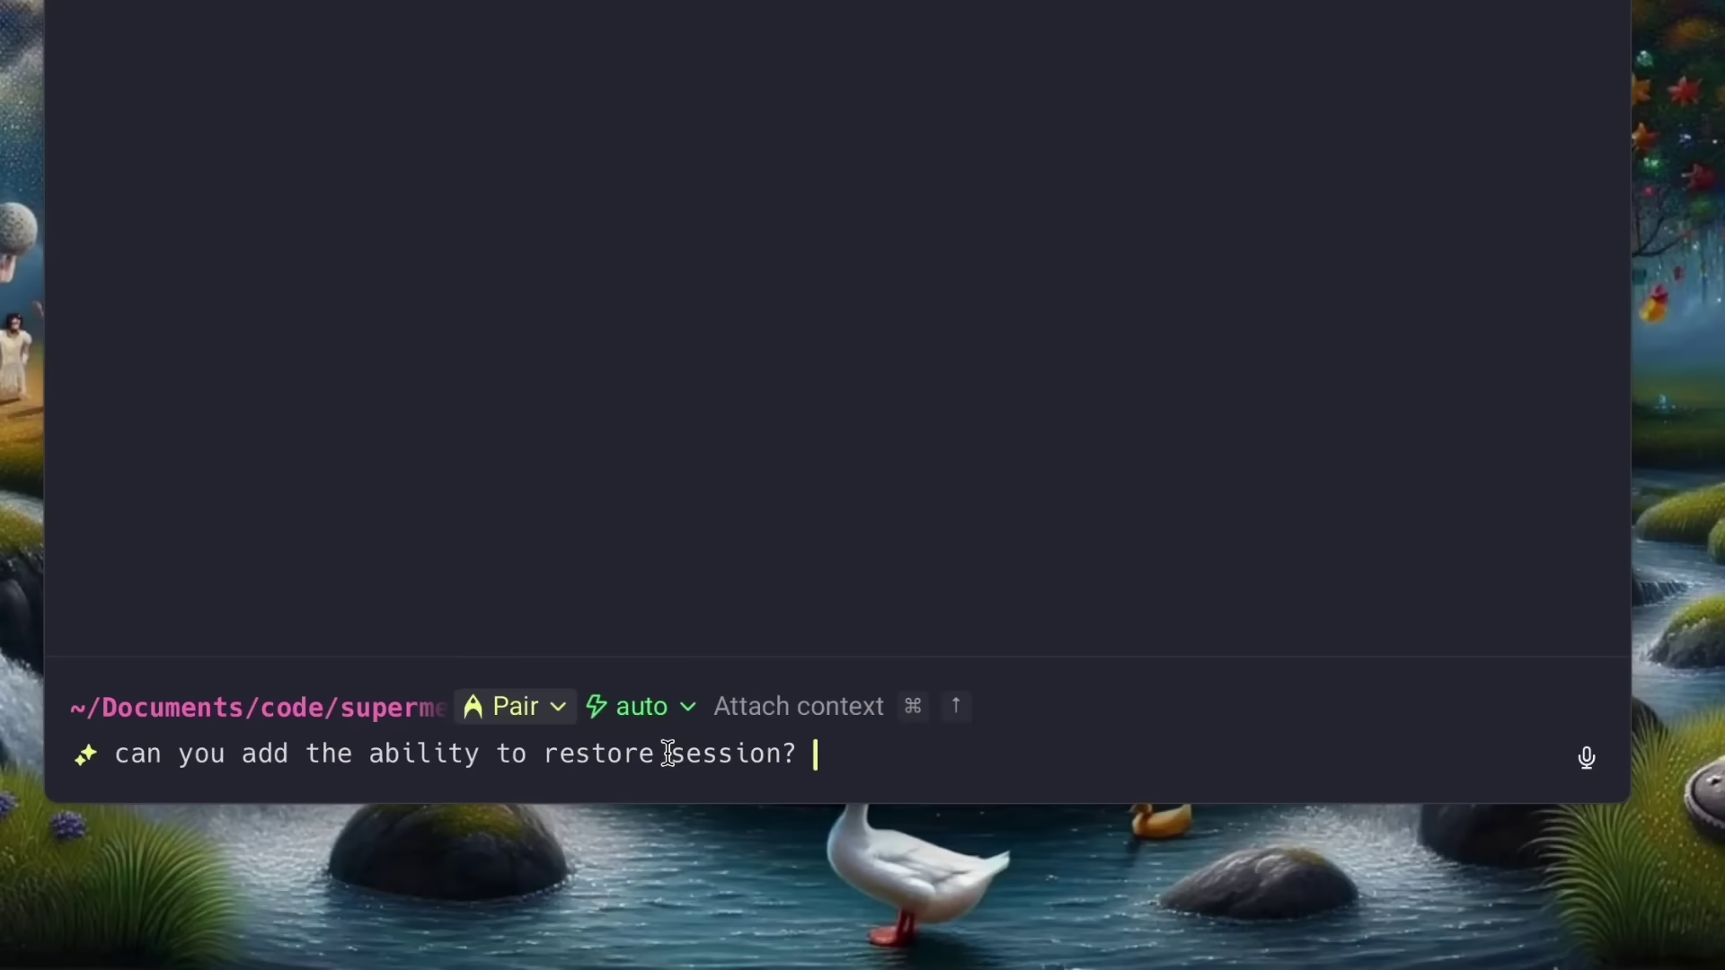
Ask Warp's agent to add session restoring, with a new function in `actions`.
type("you will have to add a function in the `actions` and ")
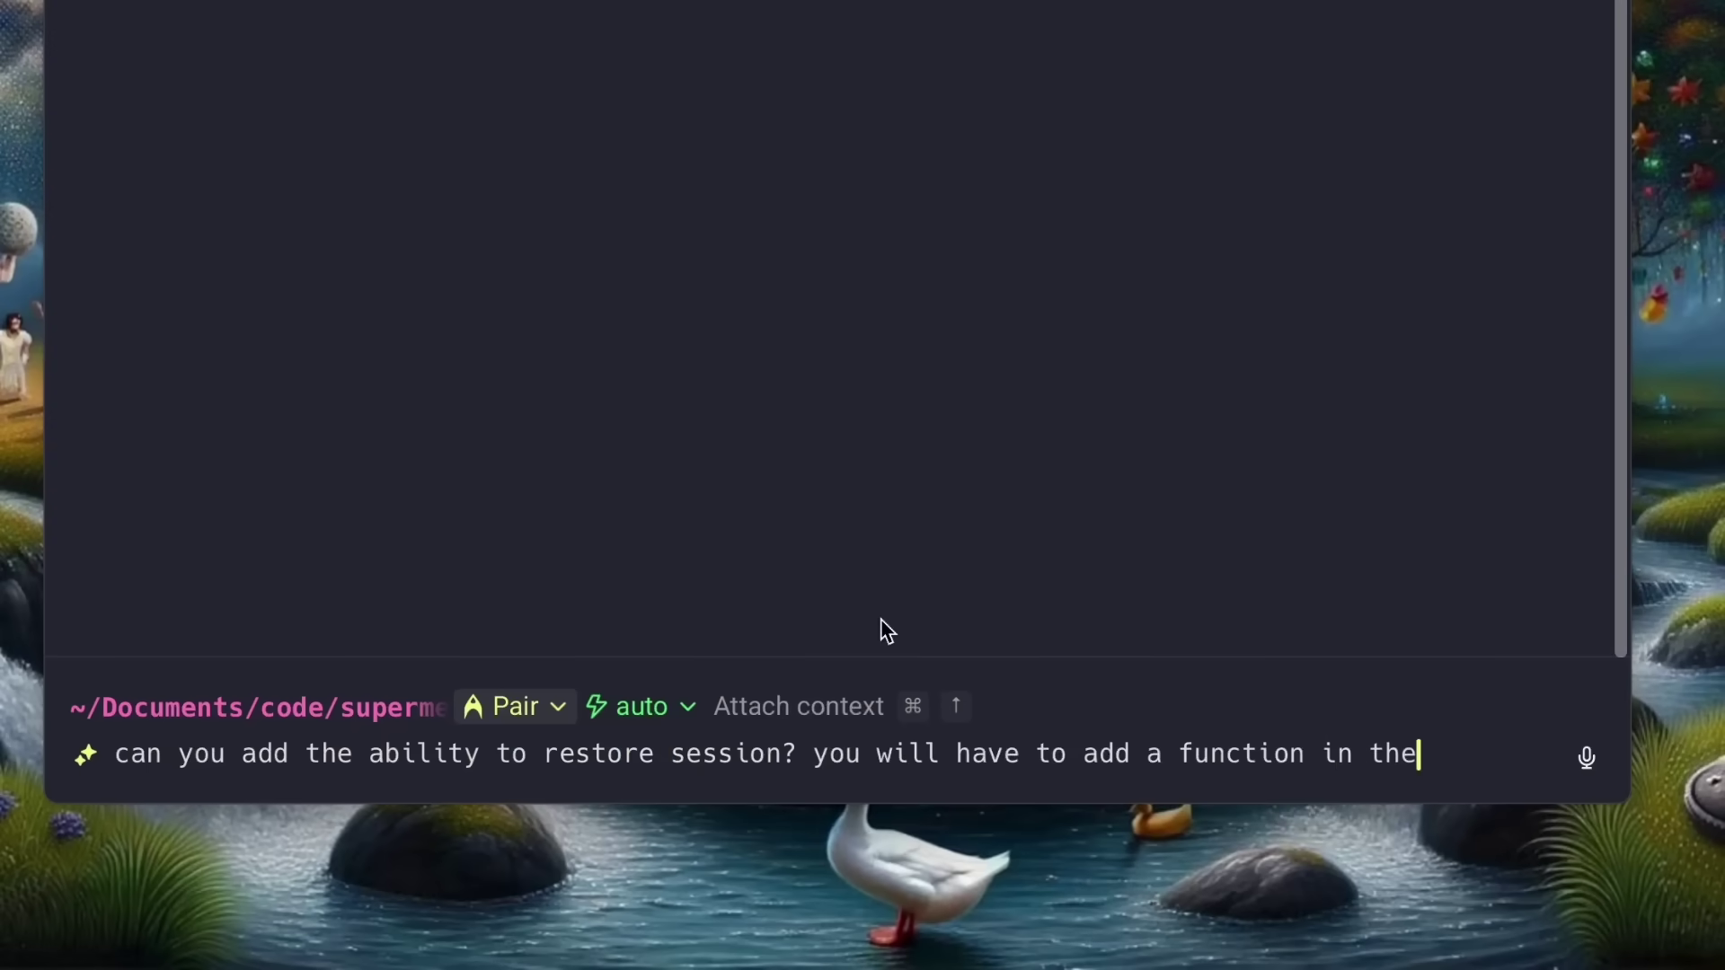
type("the client side stuff where user can paste in a URL to ")
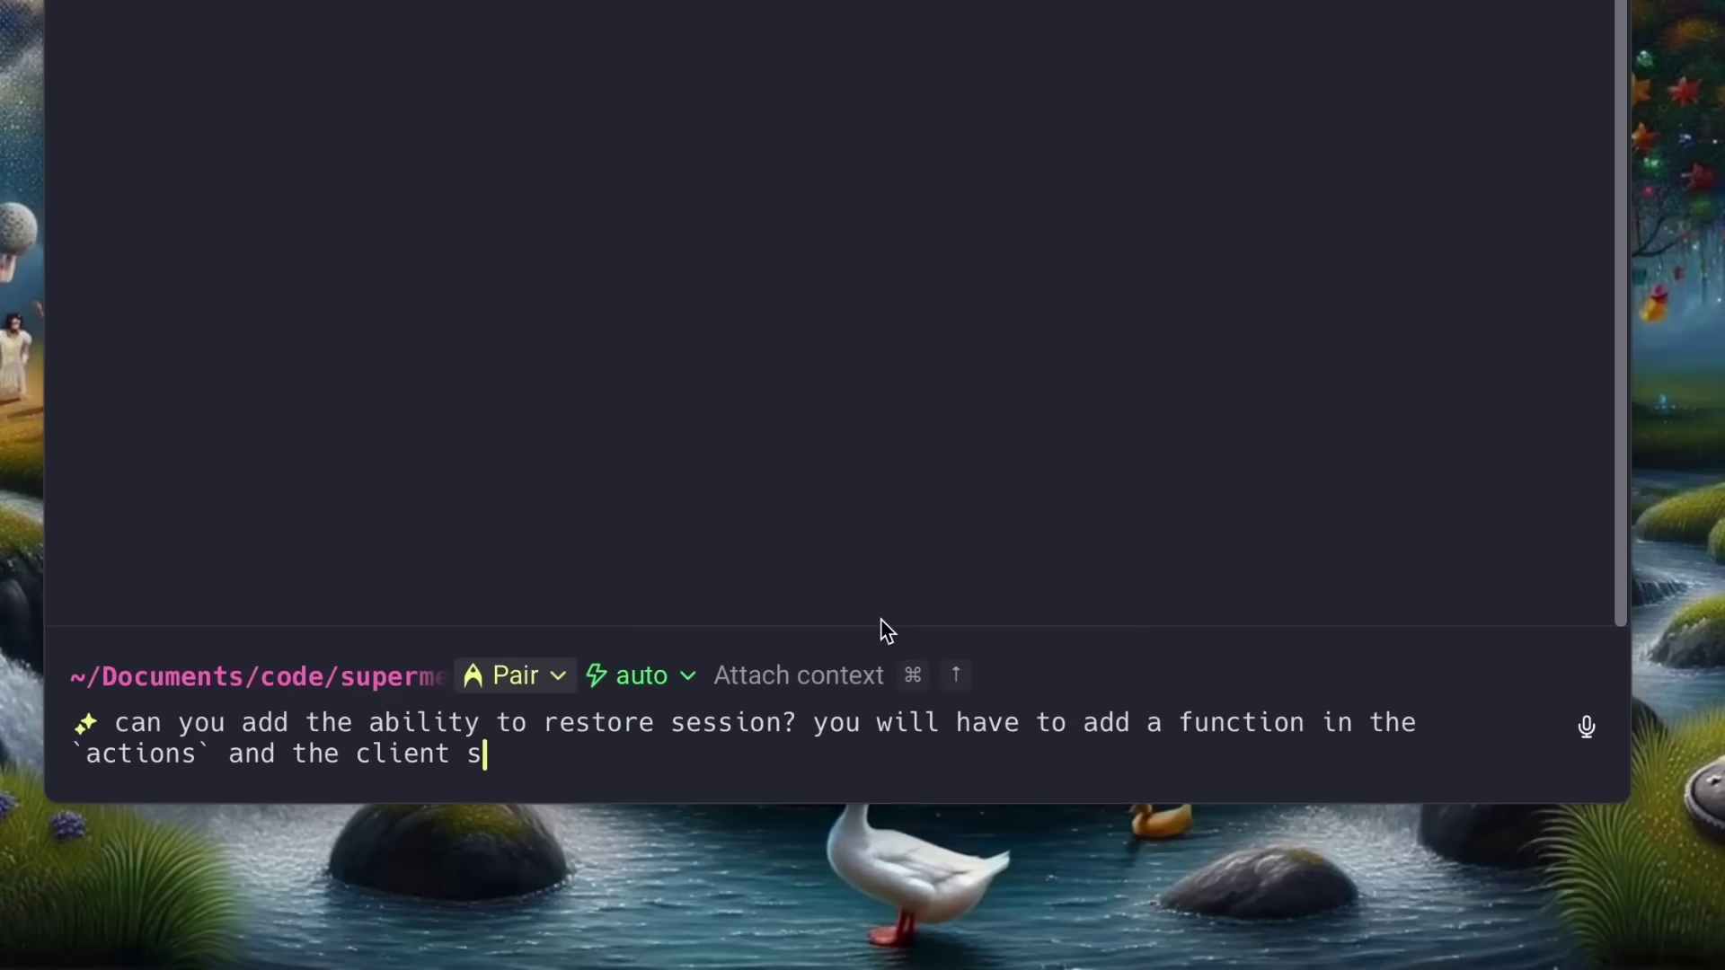
type("restore the session (by committing that particular version of the cookie")
key("Return")
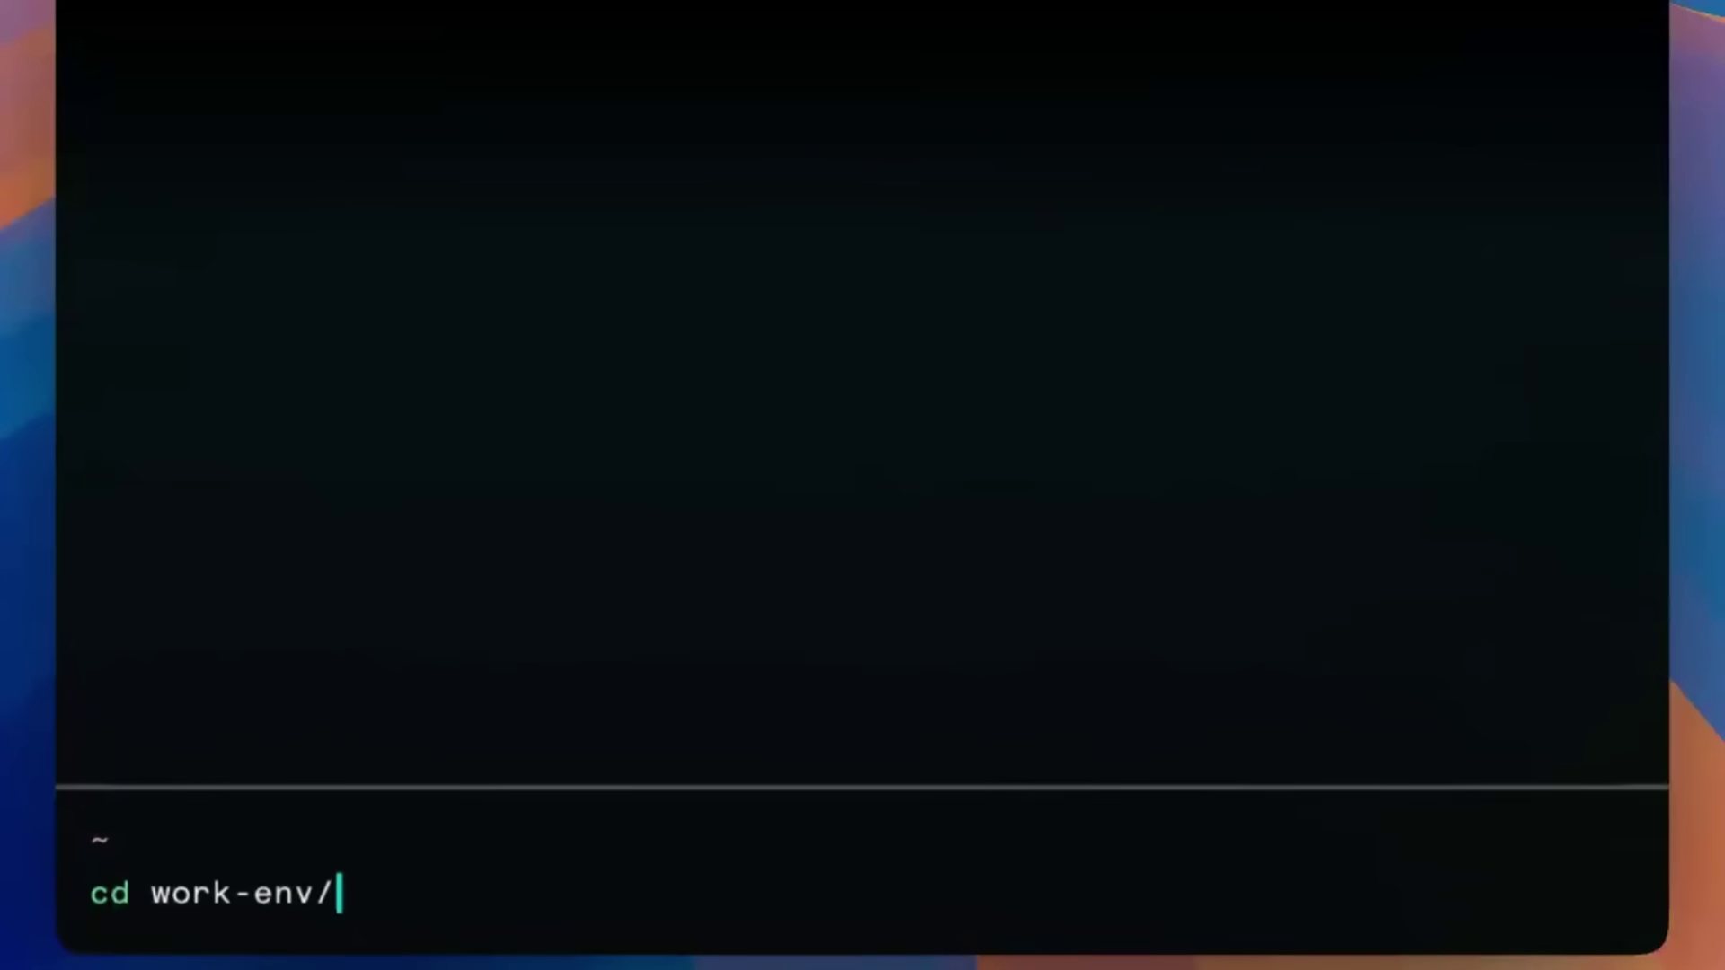
List the repository's git branches, pick feature-471 for deletion, and submit the Gemini prompt.
key("Return")
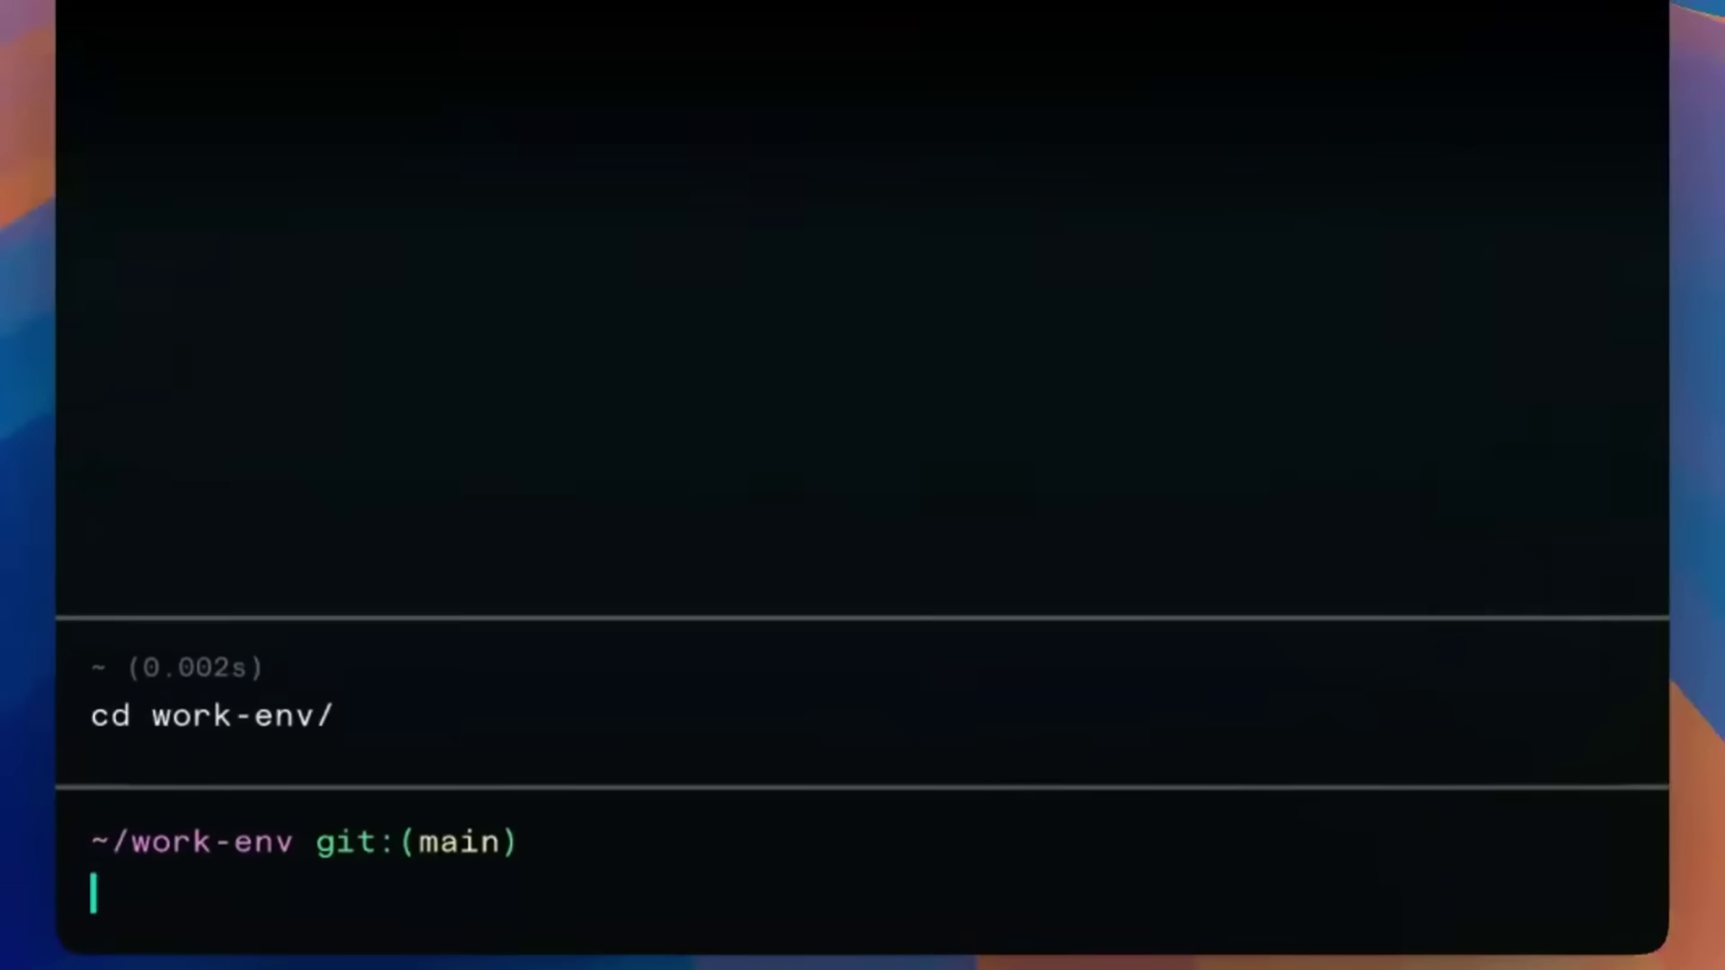
type("git branch")
key("Return")
key("Up")
type("-d")
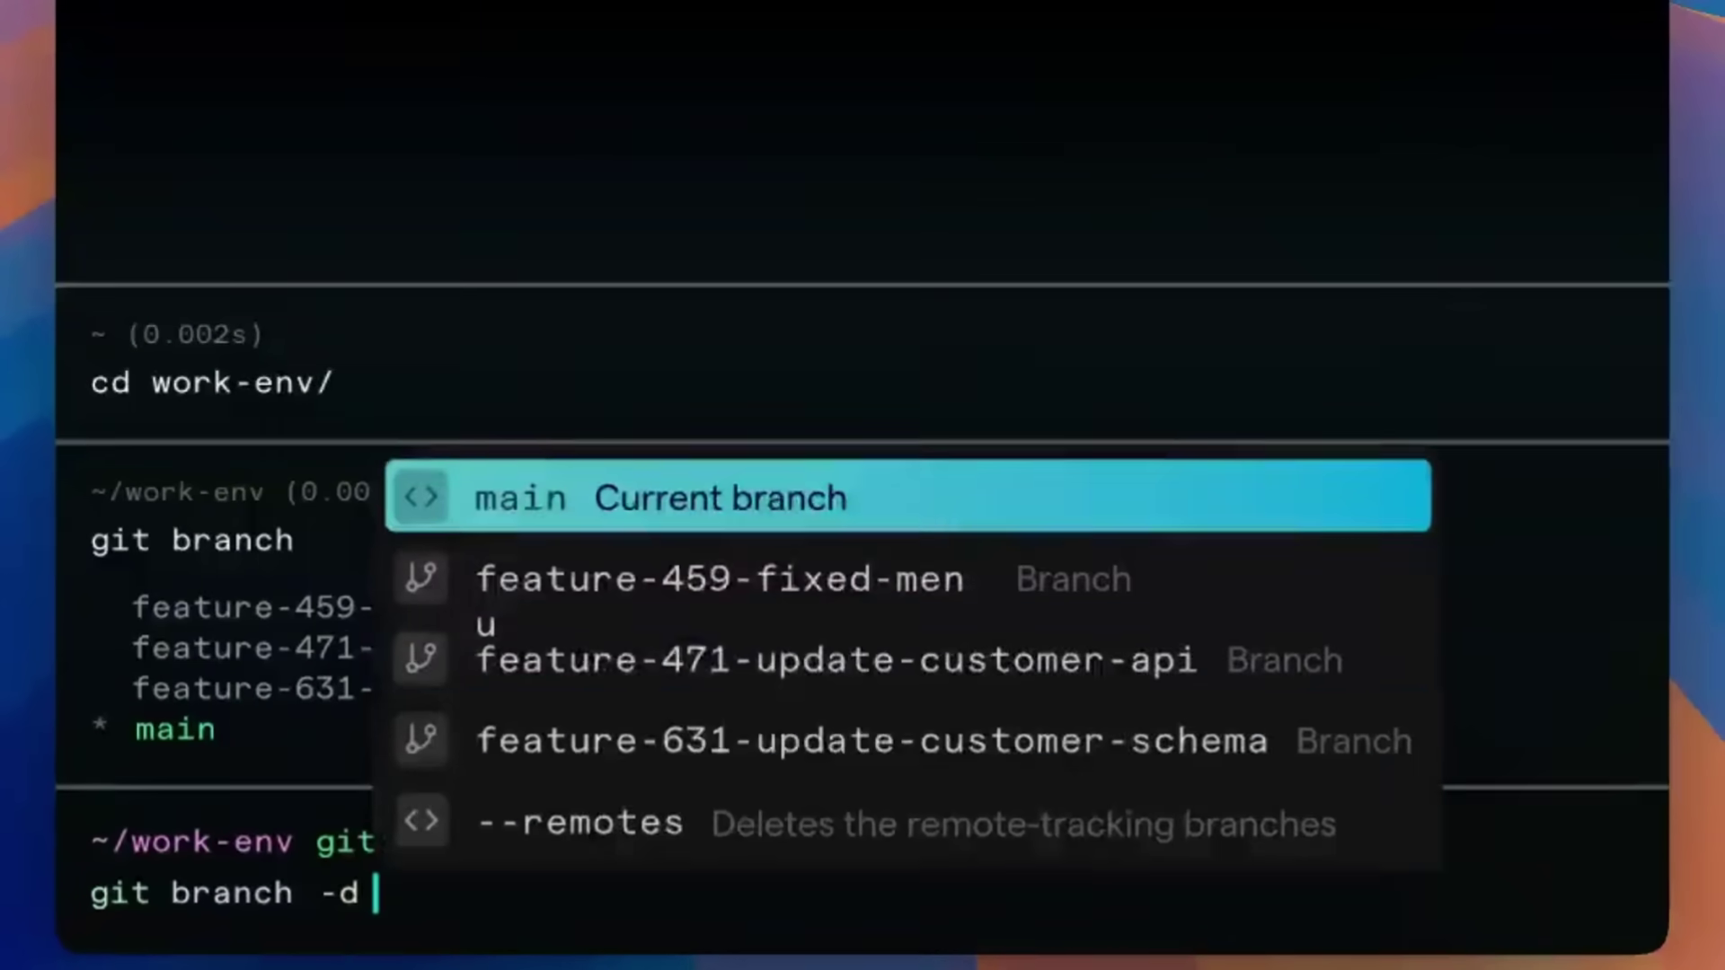
key("Down")
key("Down")
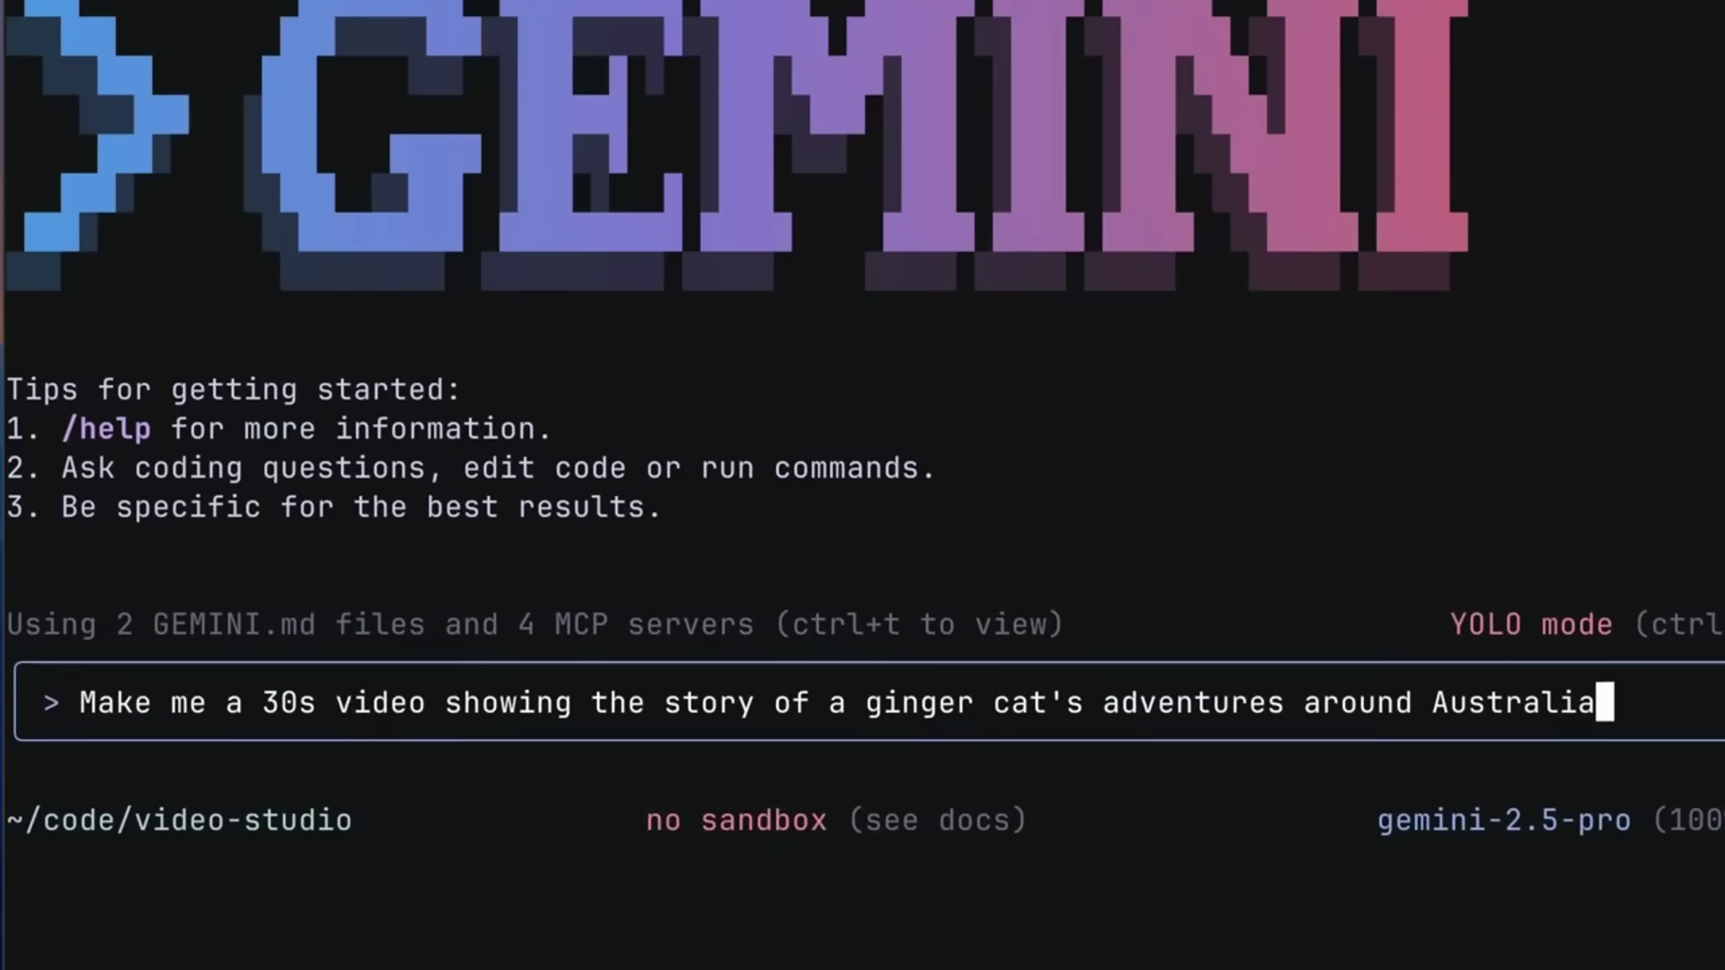
key("Return")
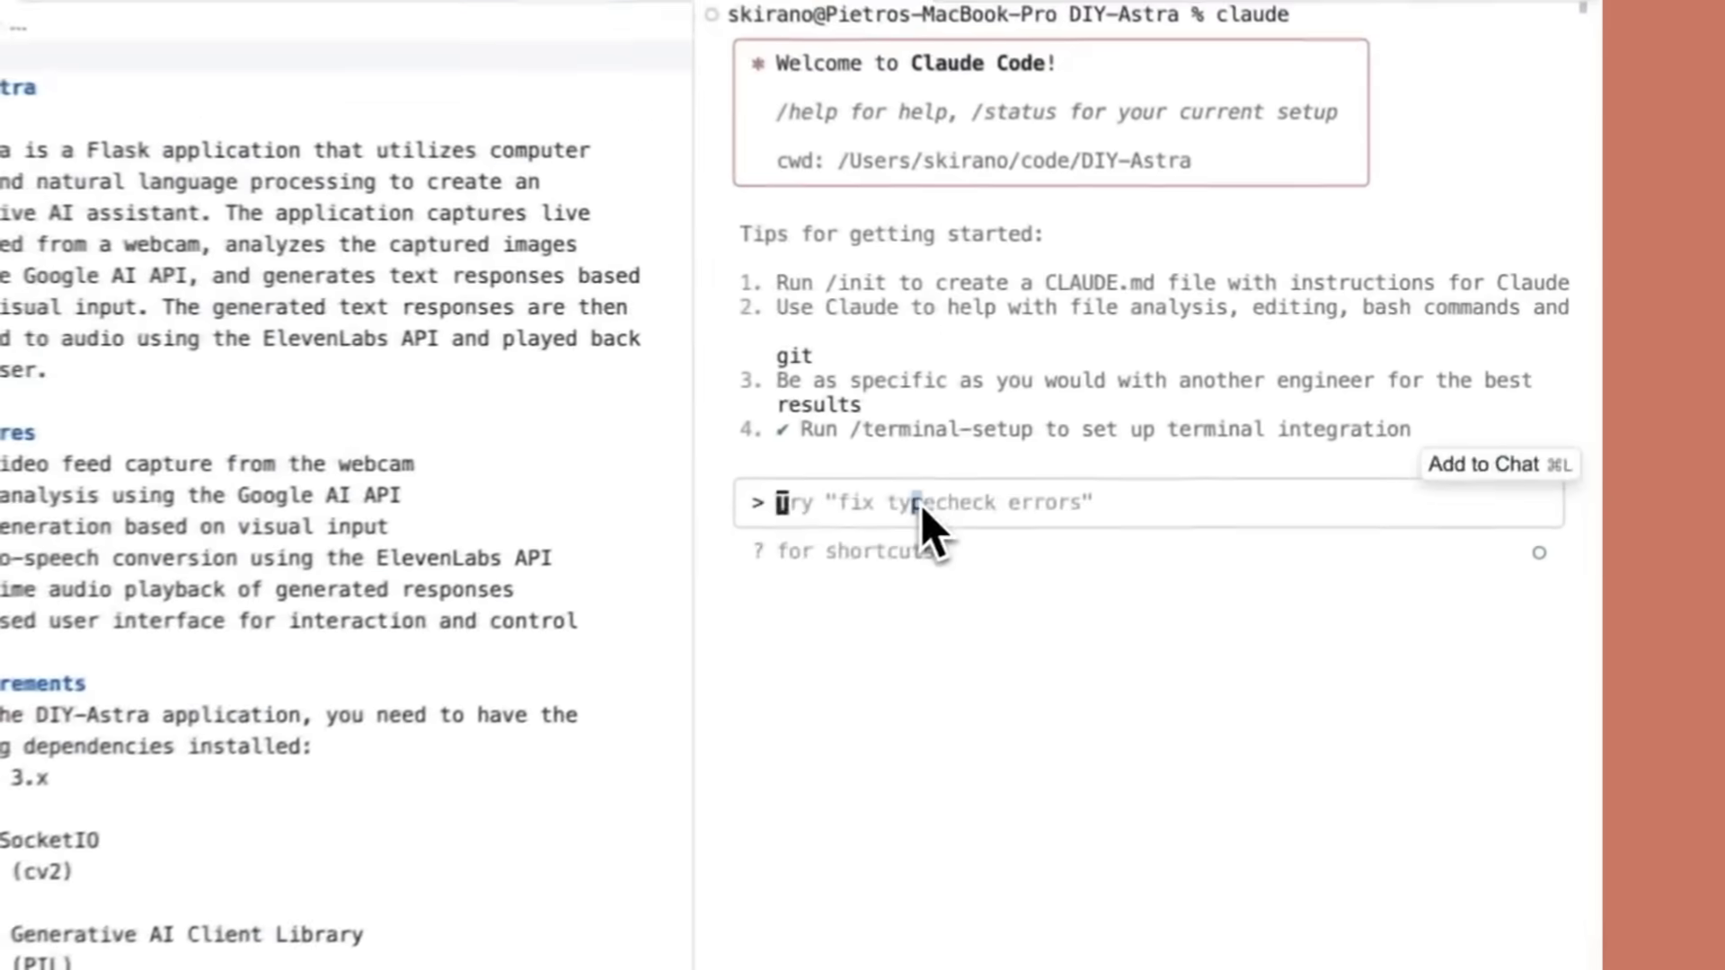
Have Claude Code spawn agents to understand the codebase, then request static and template improvements.
type("Spawn a couple of agents to understand this codebase.")
key("Return")
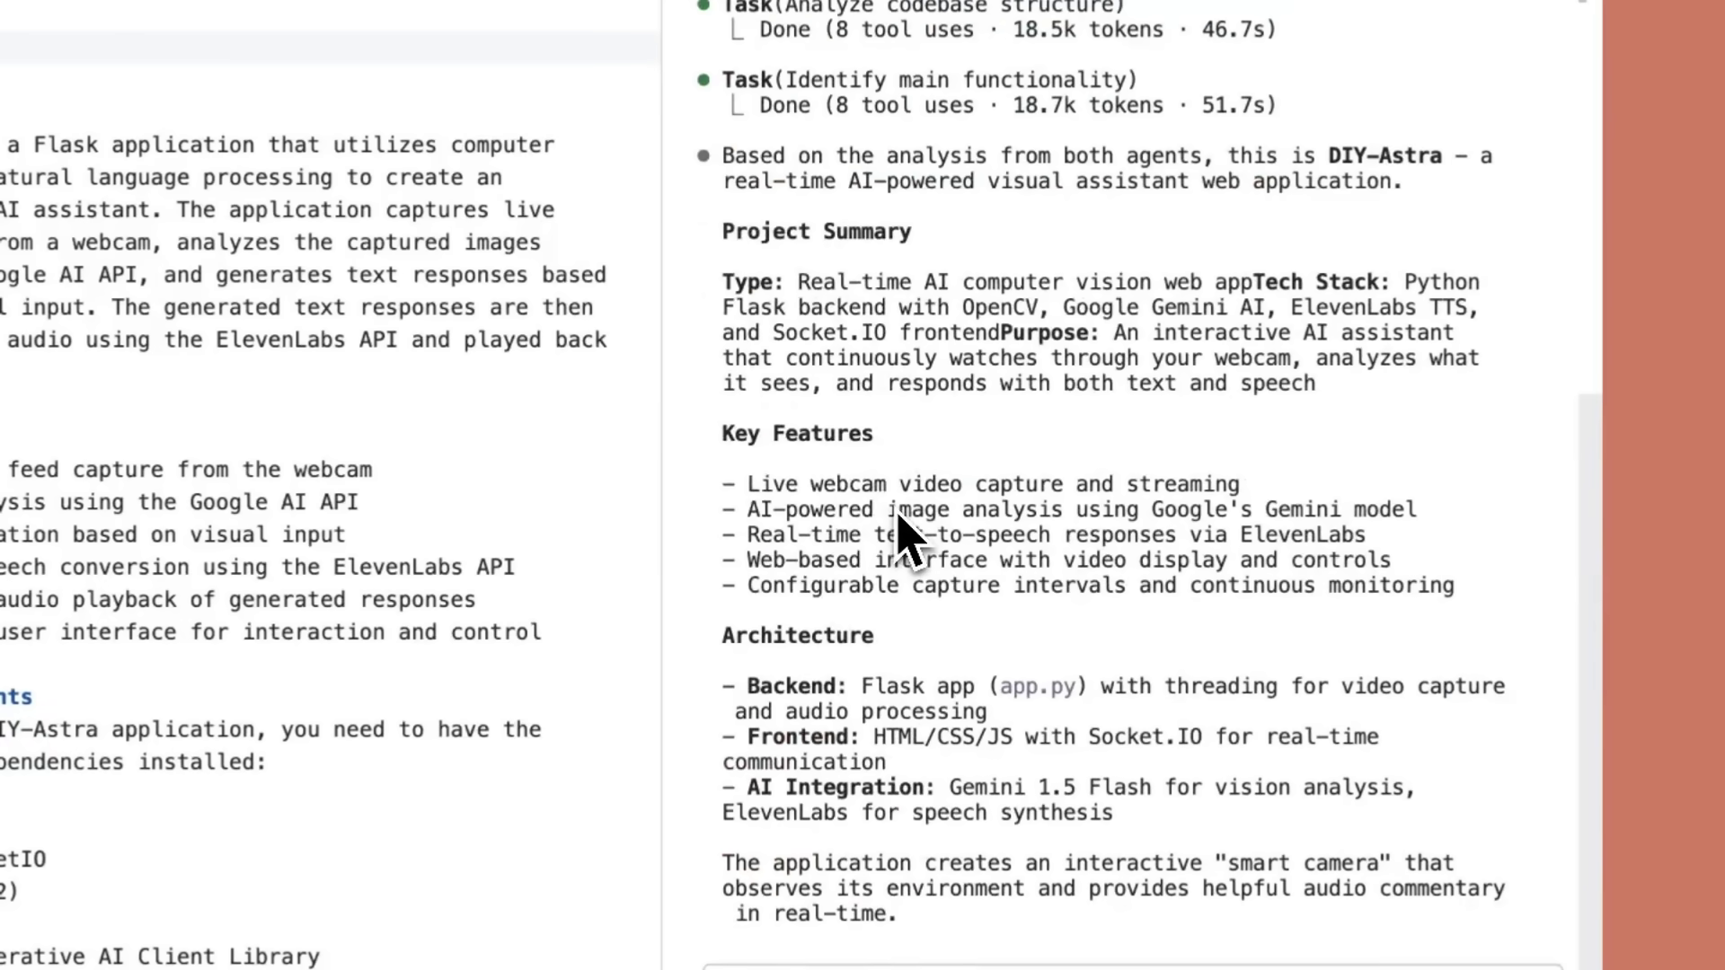
key("Return")
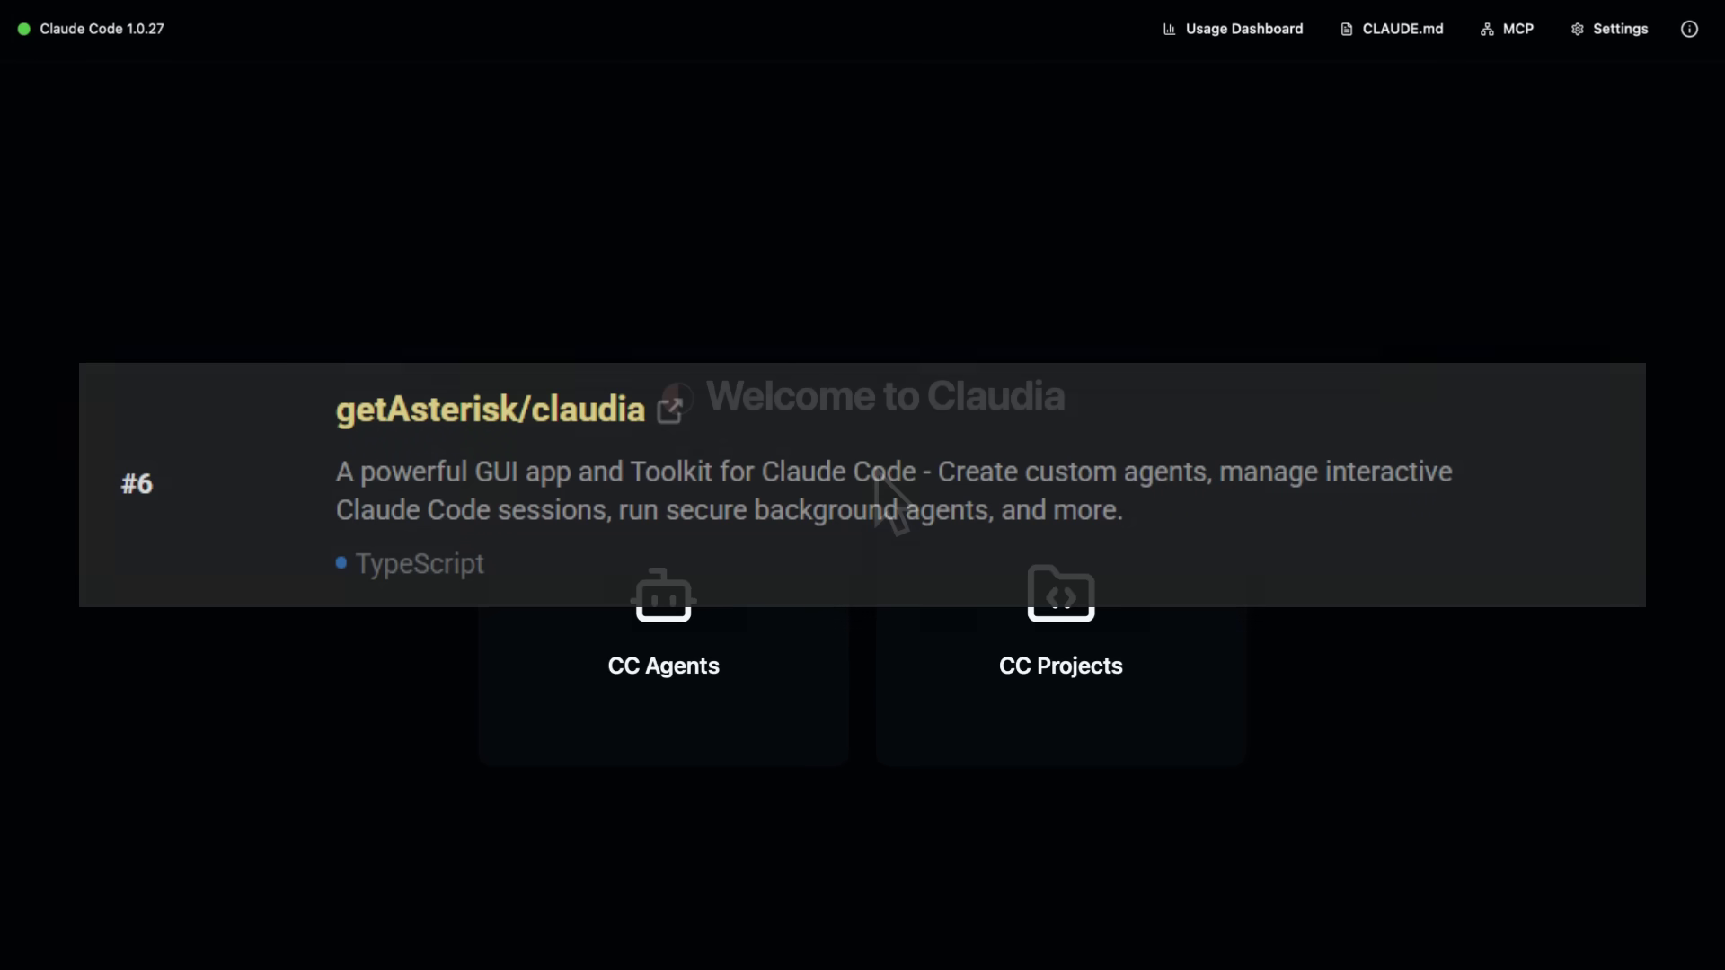
Open CC Agents, glance at the new-agent form, and return to the agents list.
left_click(763, 660)
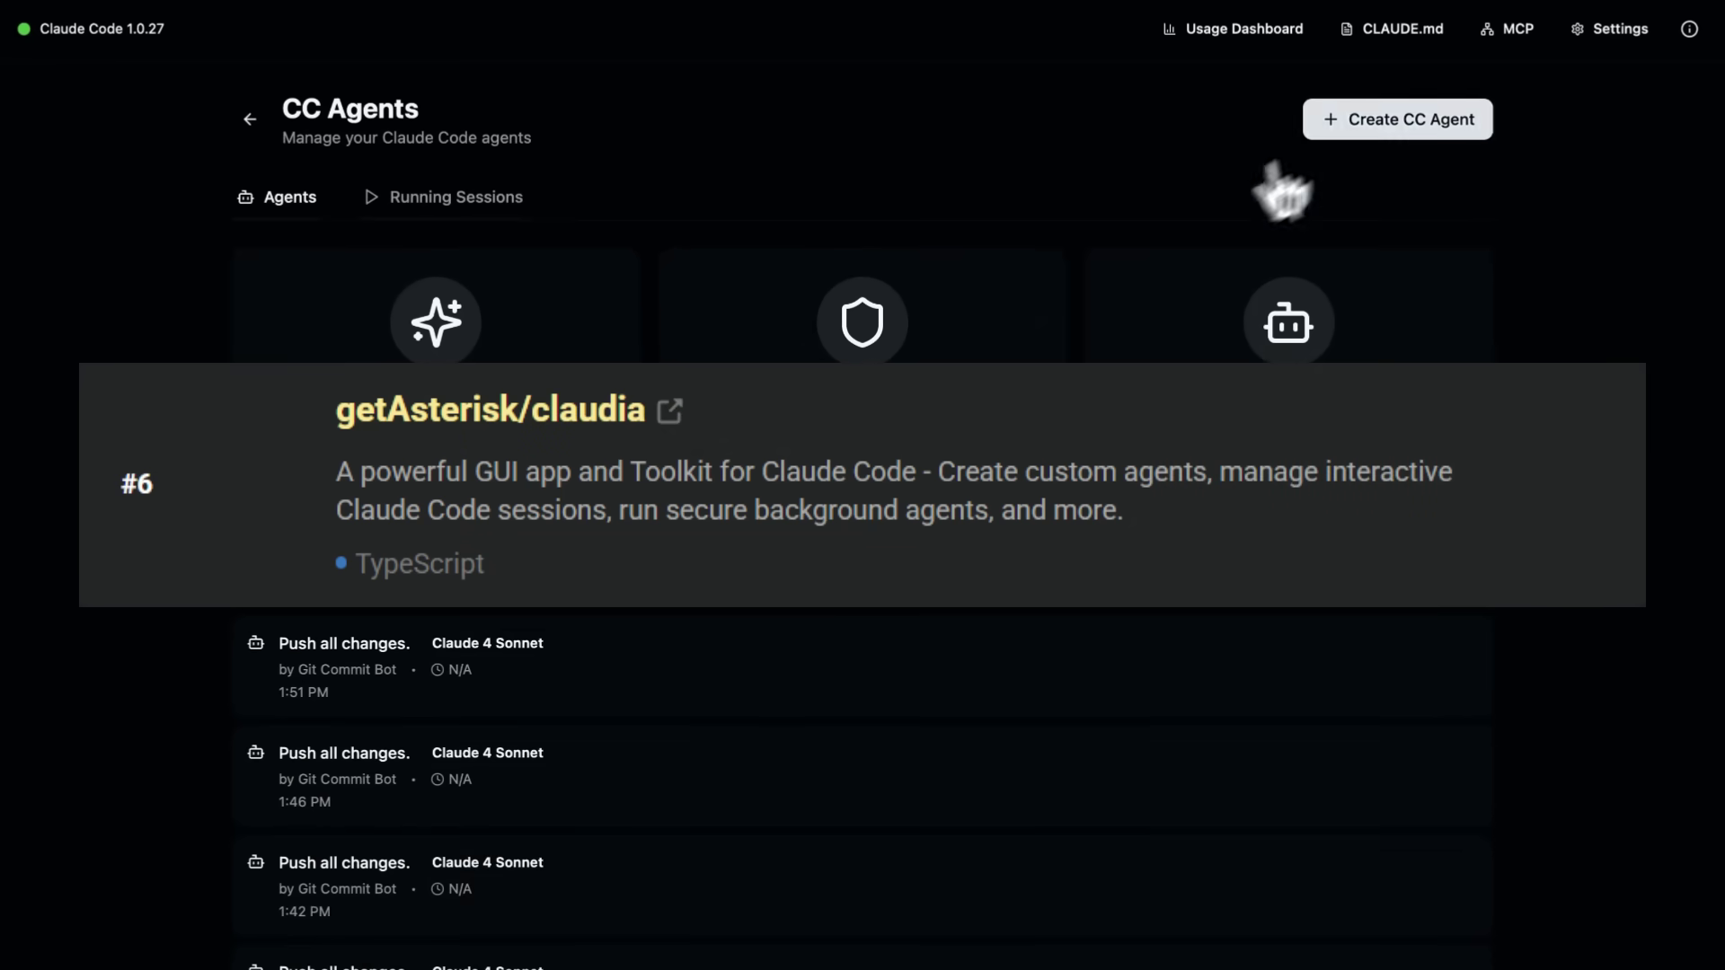
left_click(1320, 131)
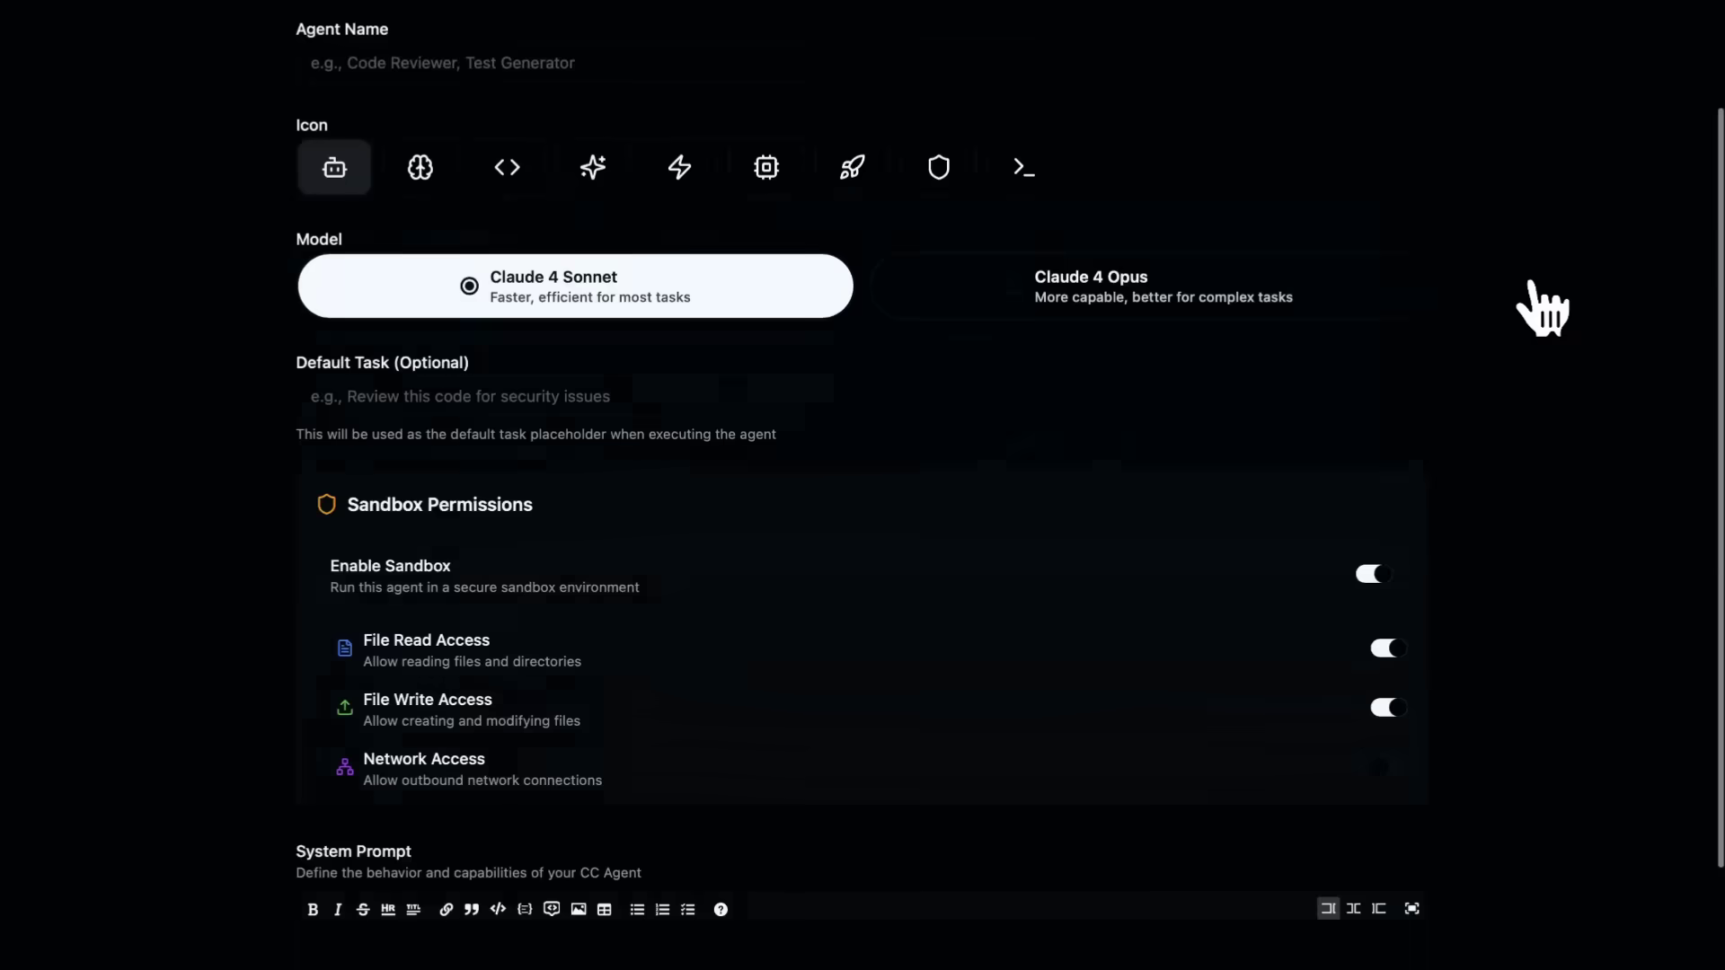
scroll(1530, 282, "down", 3)
scroll(1530, 282, "up", 5)
left_click(308, 107)
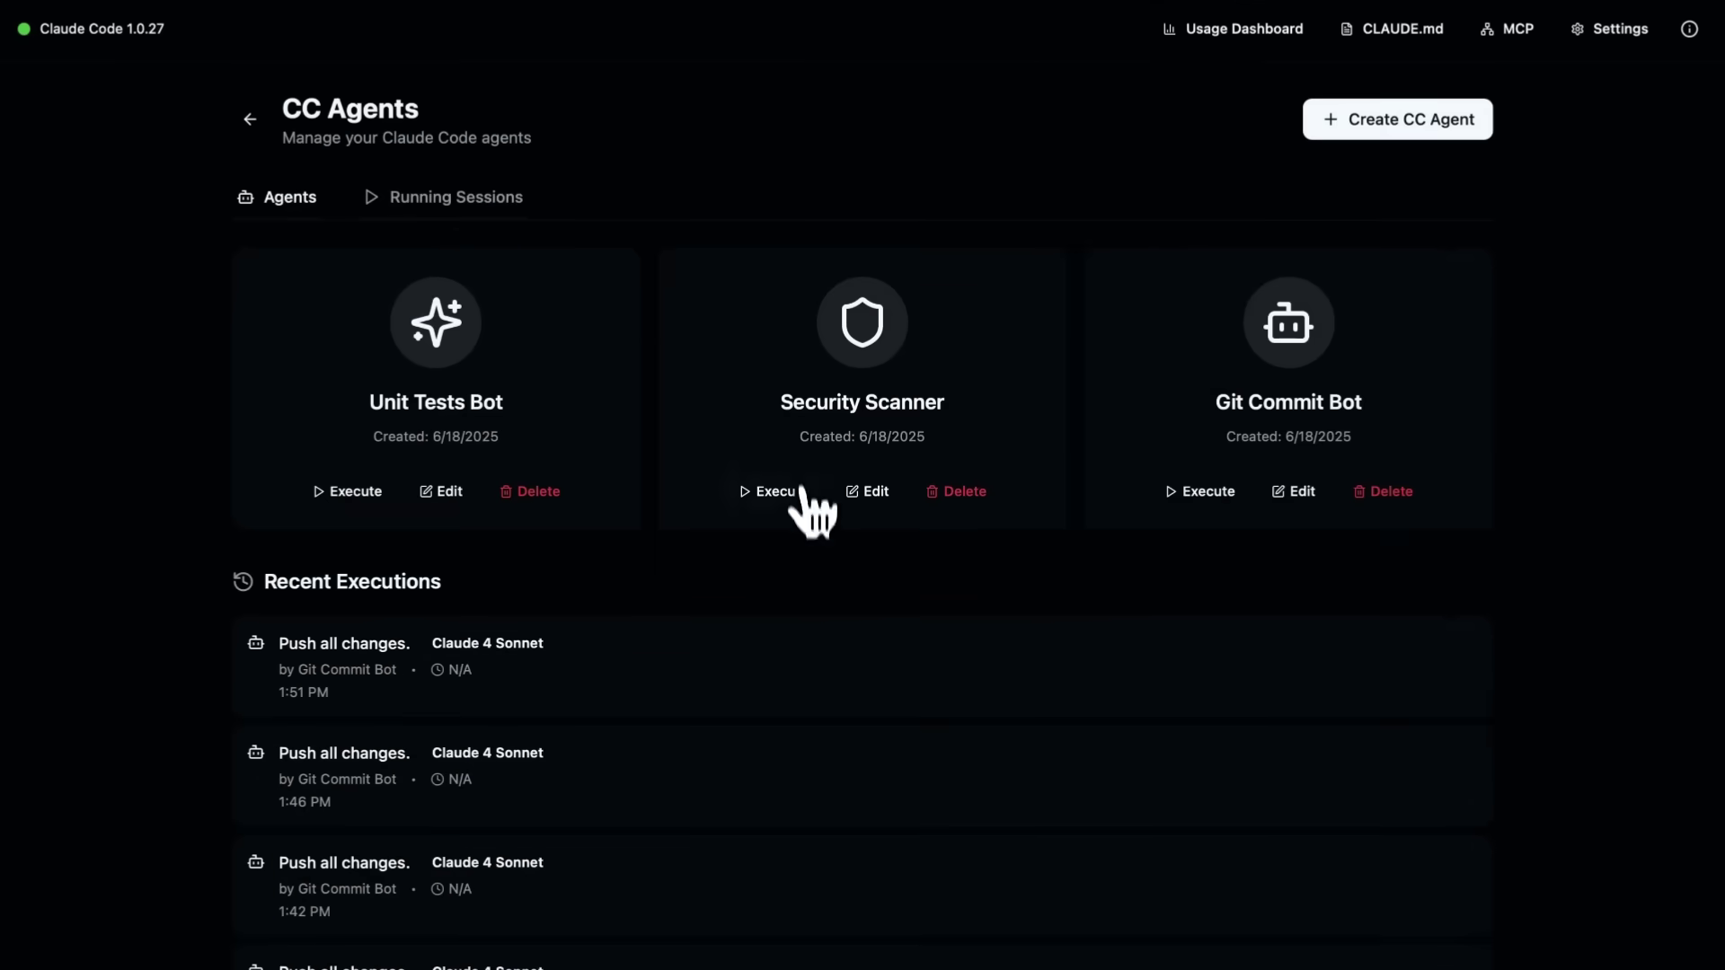
Run Security Scanner on the claudia project with task 'Review the codebase for security issues.'.
left_click(774, 491)
left_click(1408, 172)
left_click(981, 364)
type("Review the codebase for security issues.")
left_click(1366, 350)
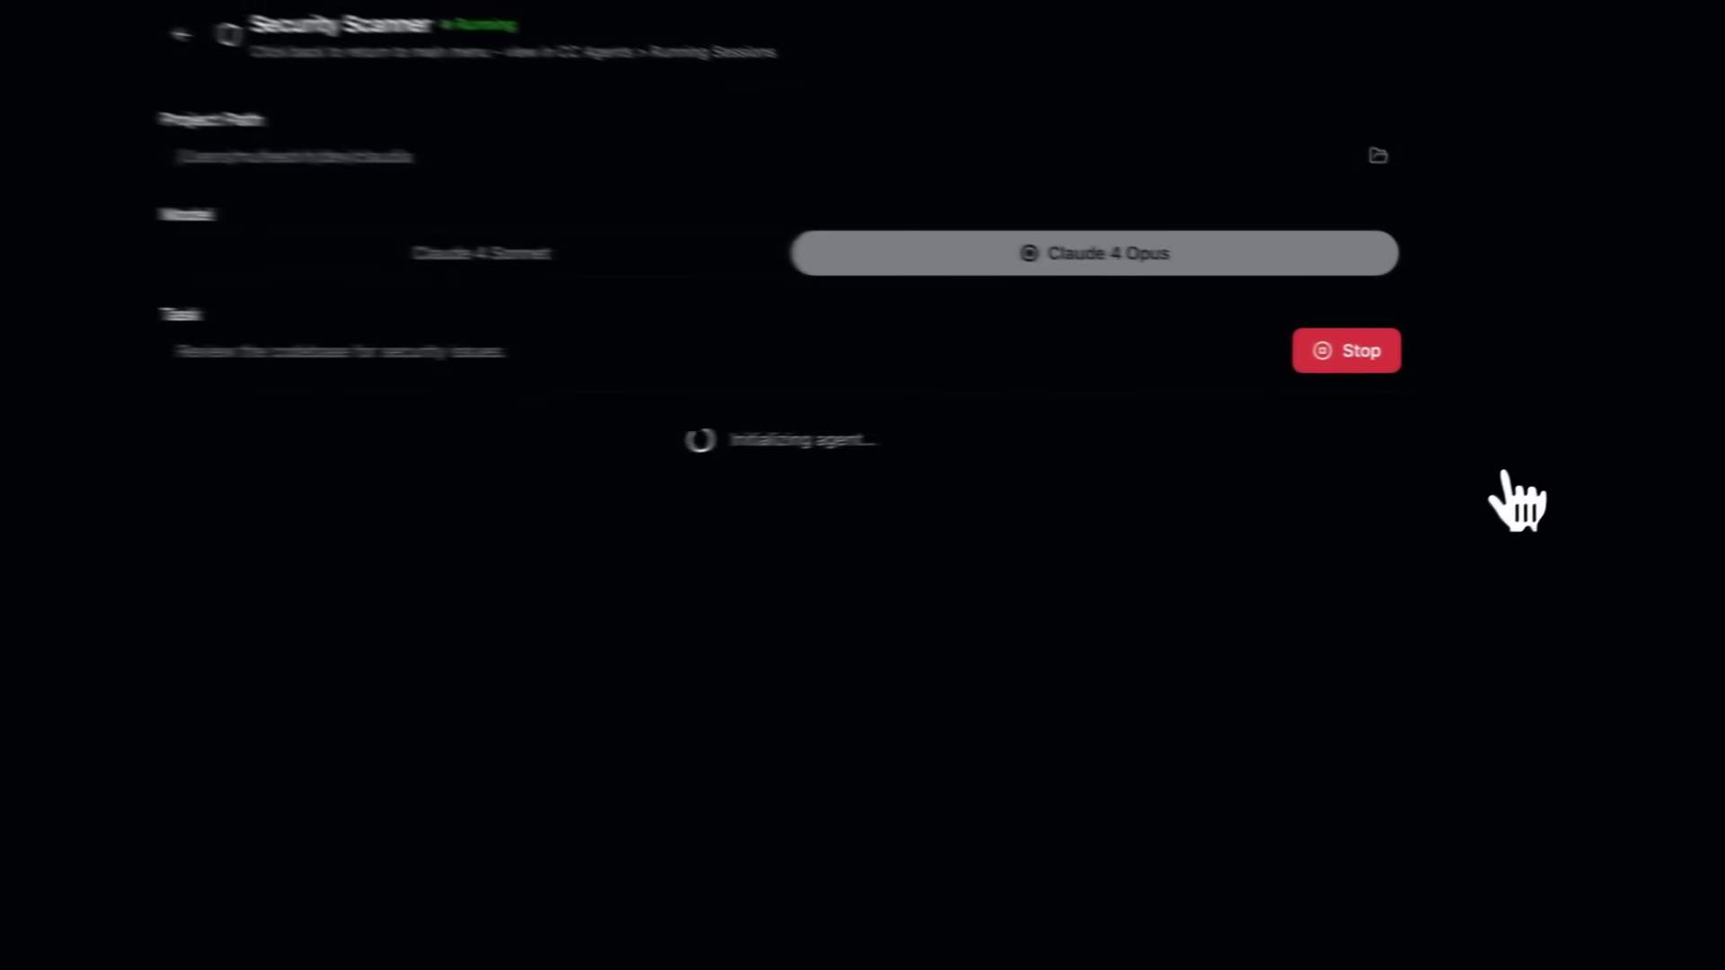
Leave the scanner running, view its live output in Running Sessions, then start a new session.
left_click(518, 697)
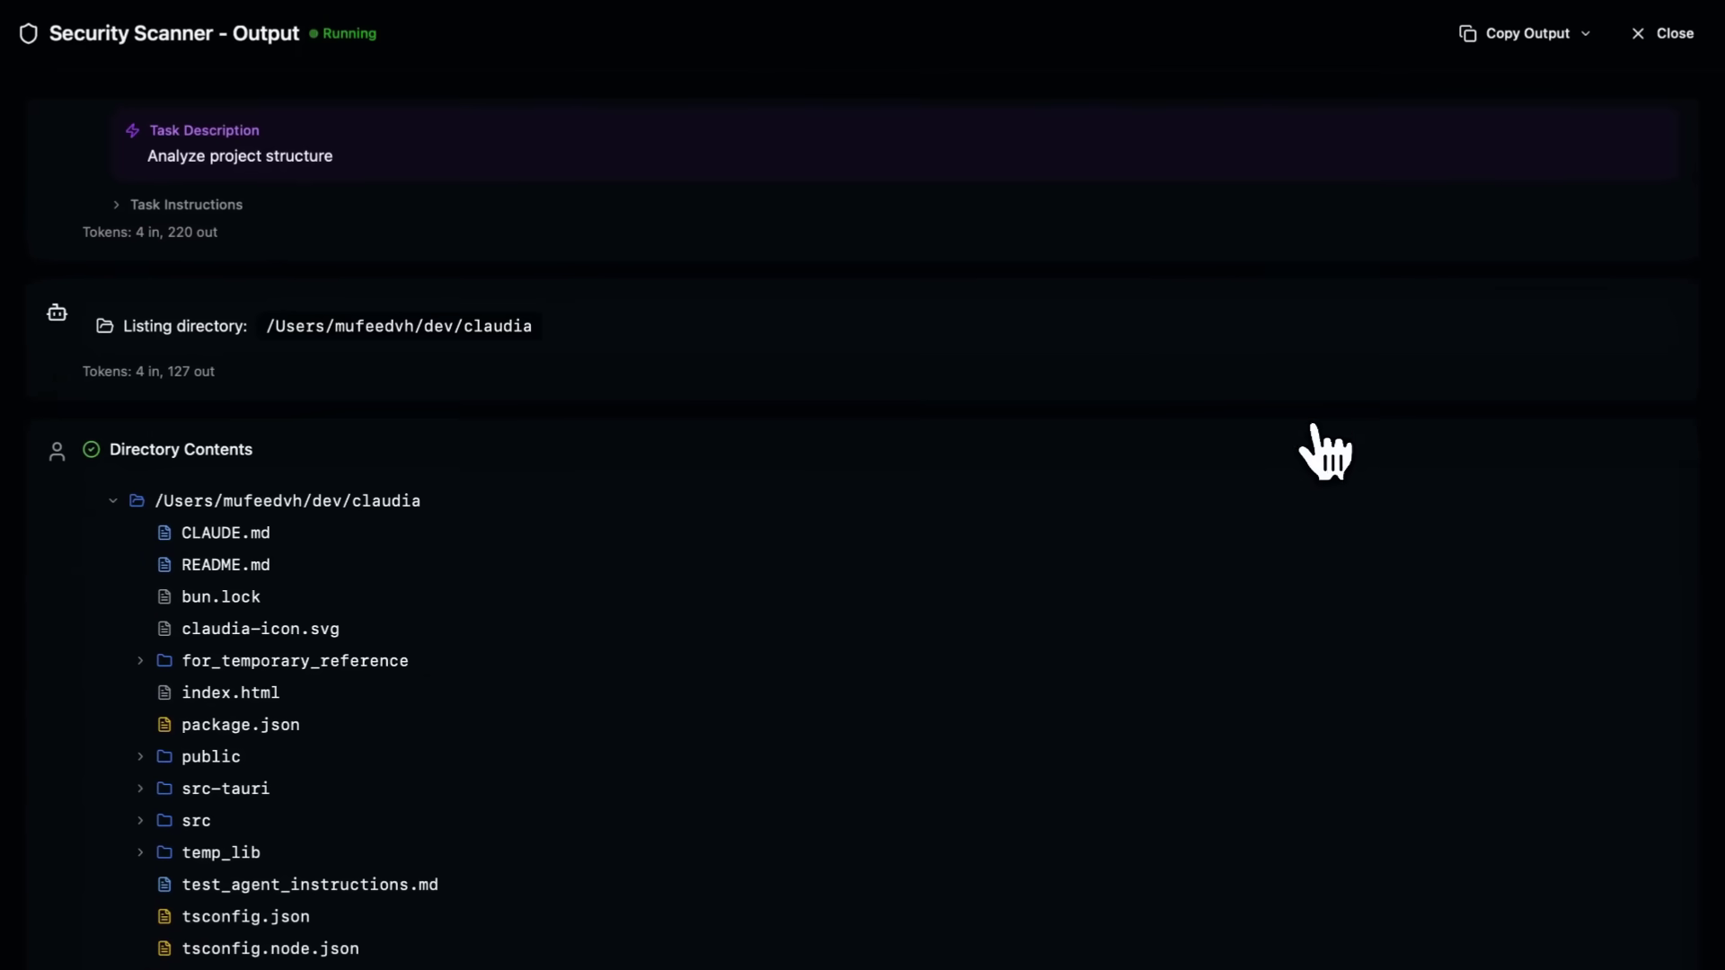
left_click(1663, 35)
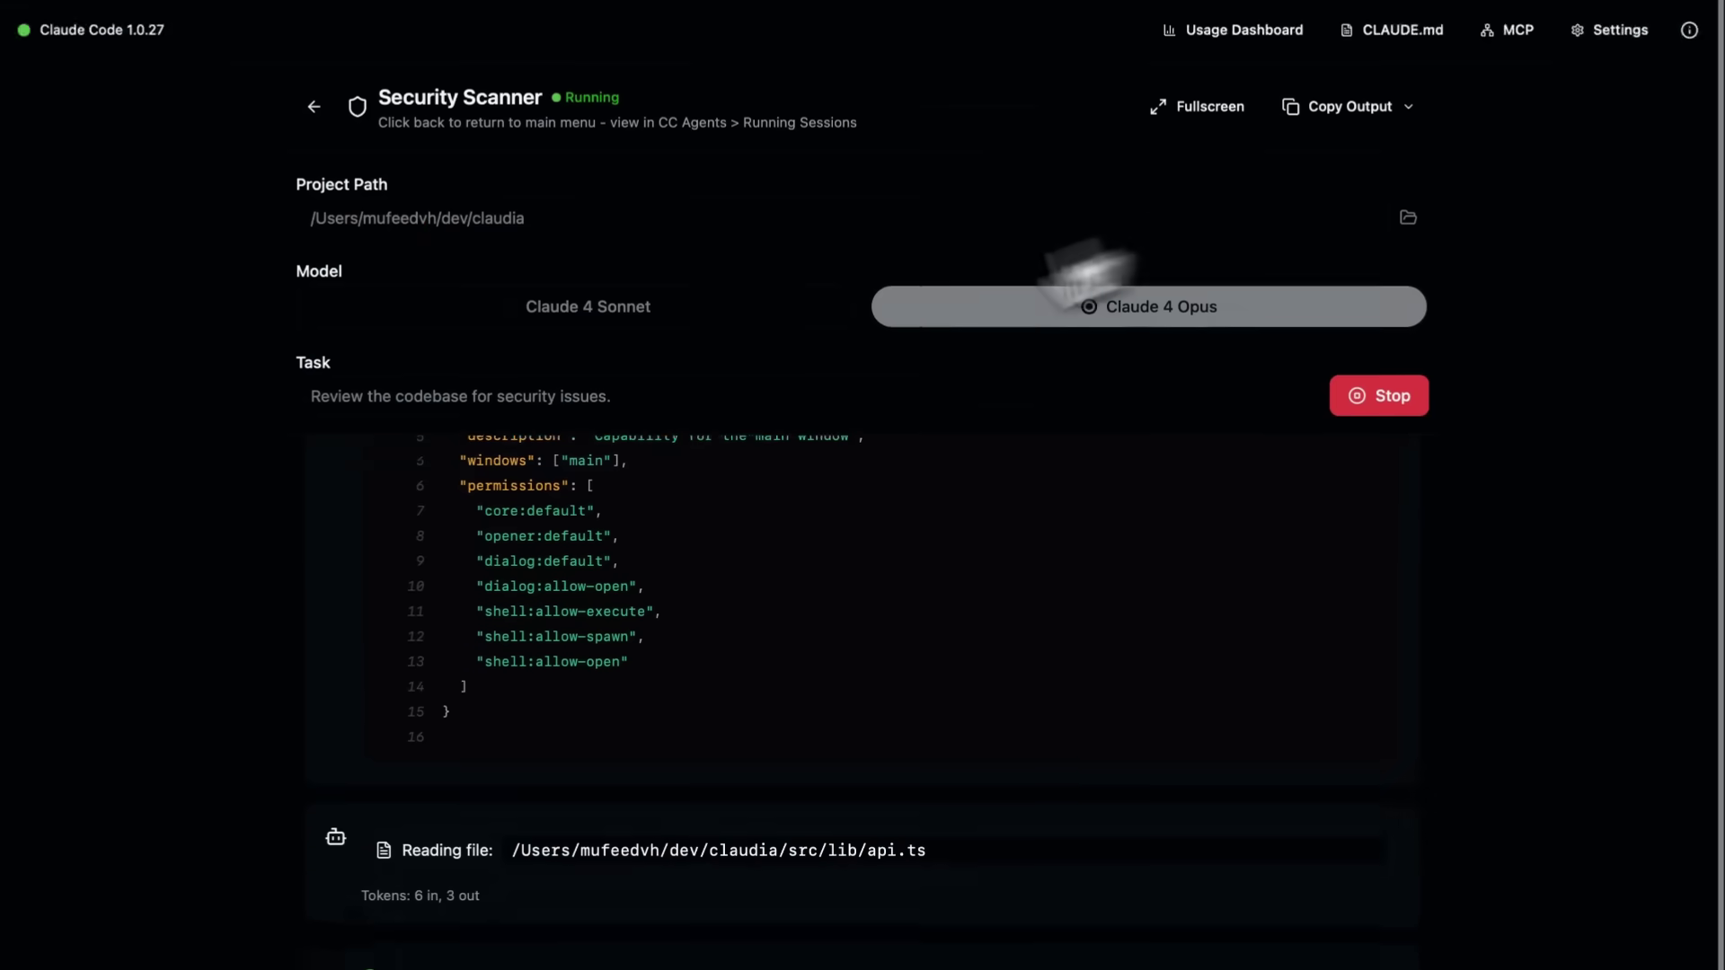
left_click(314, 61)
left_click(925, 657)
left_click(458, 198)
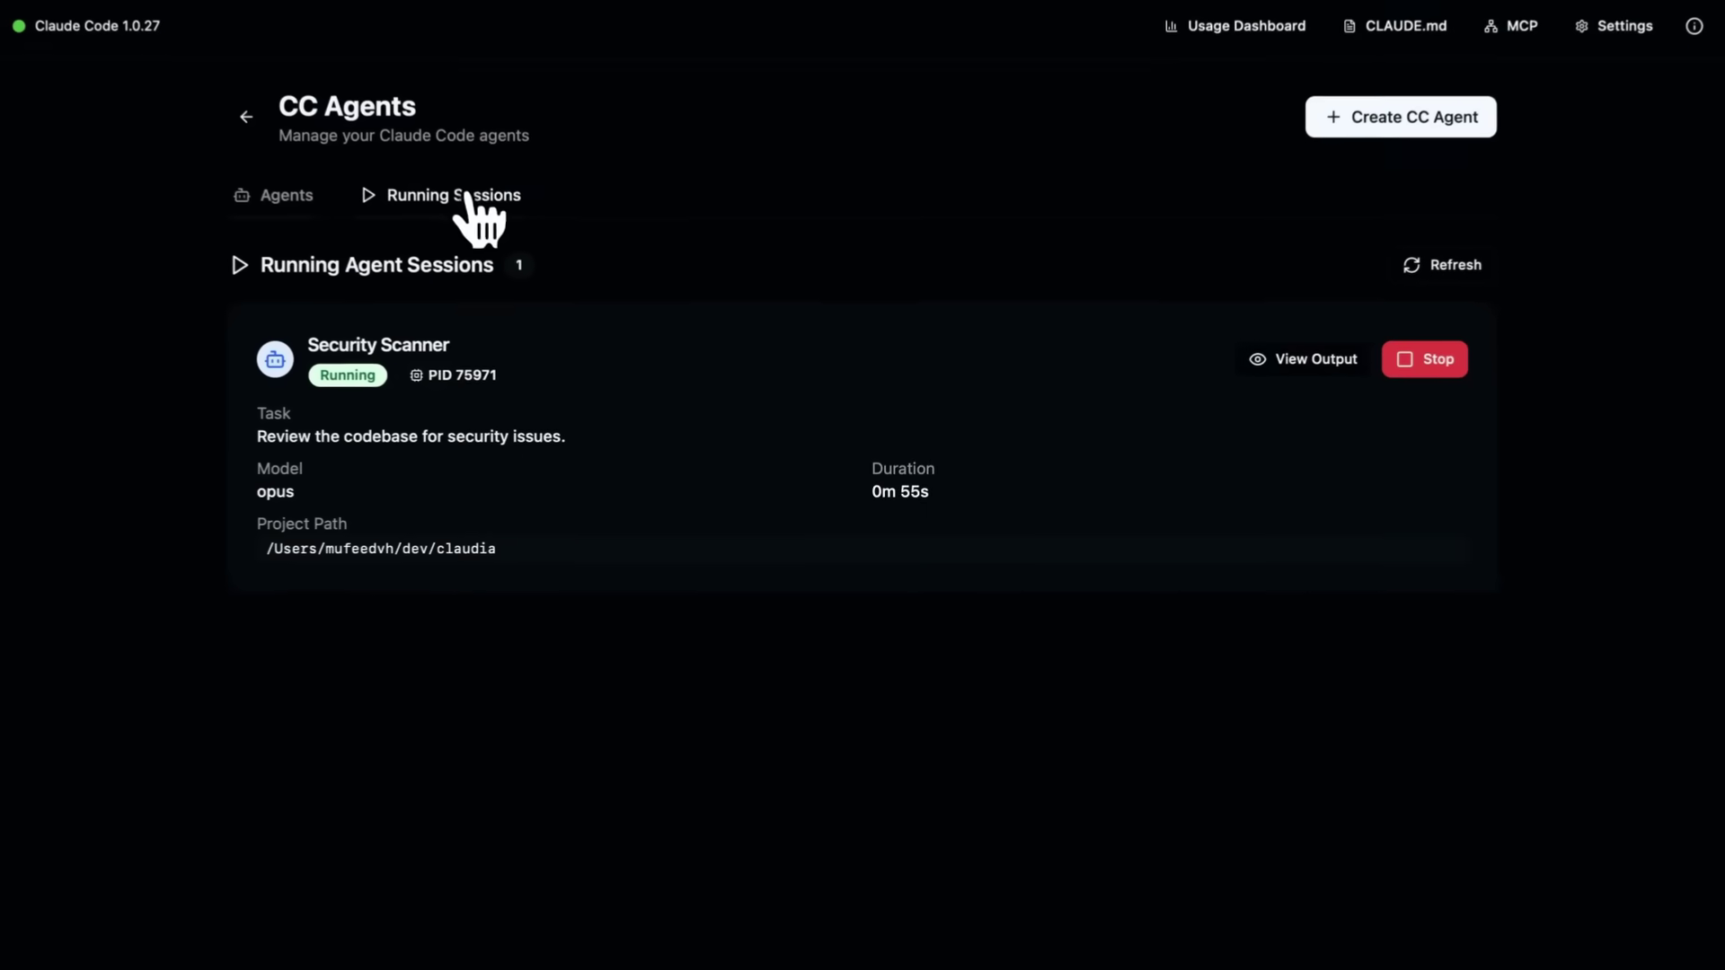
left_click(1303, 361)
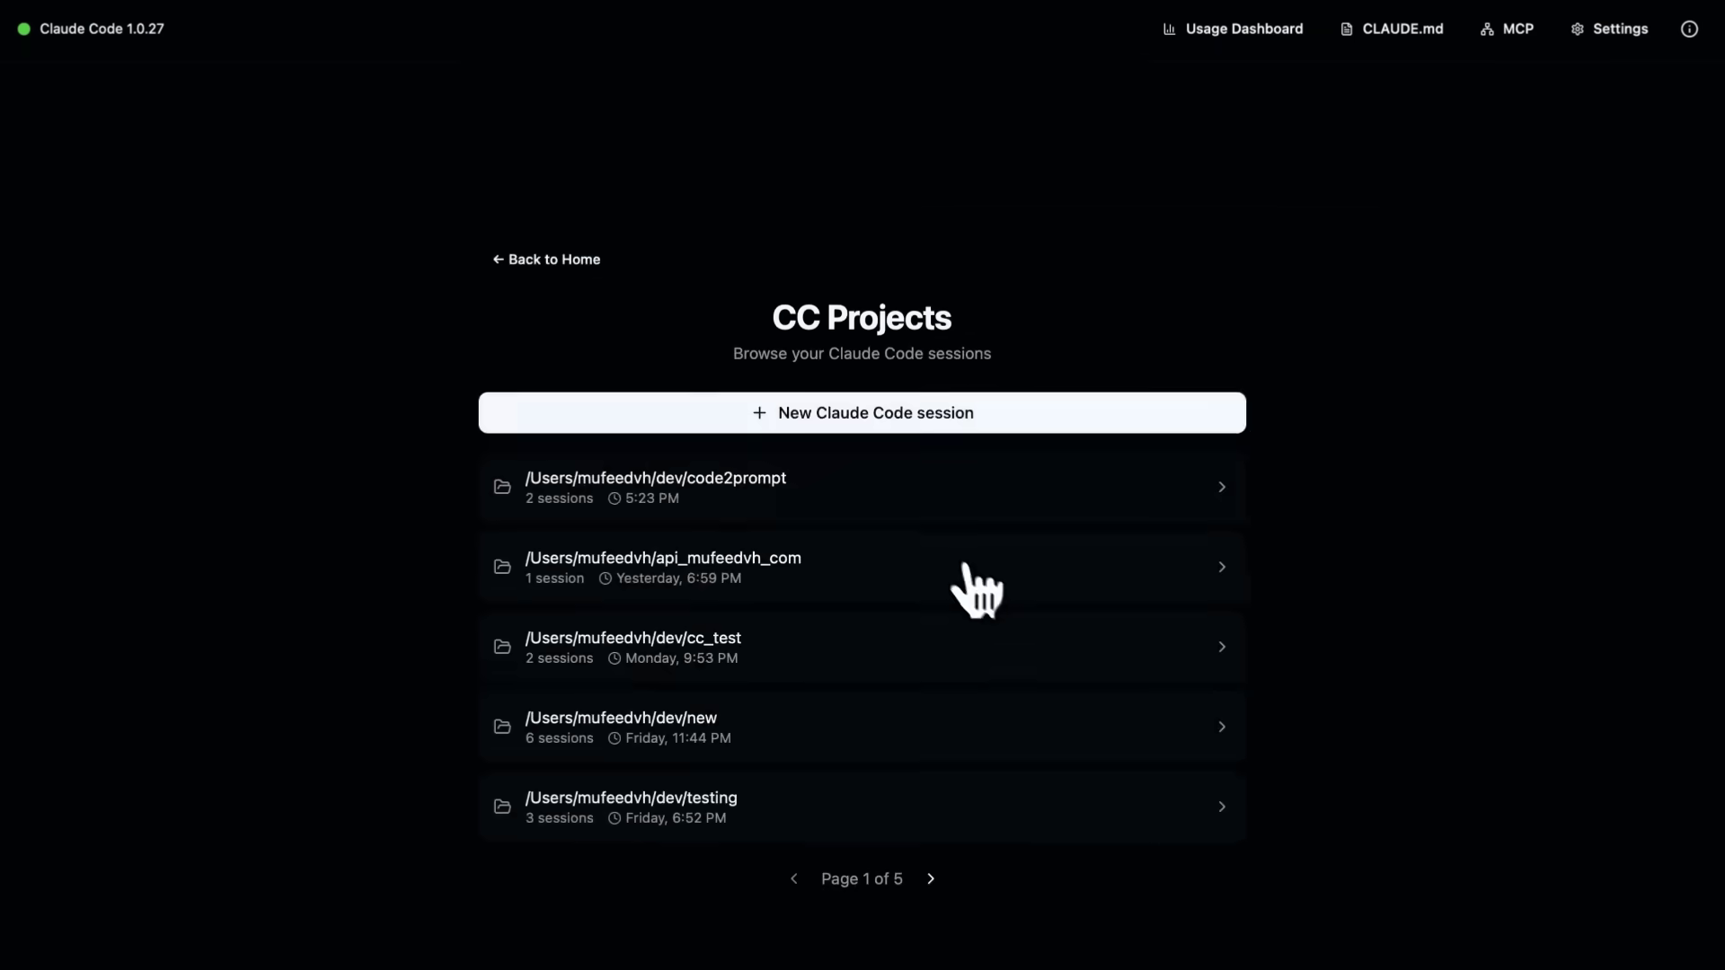
left_click(893, 414)
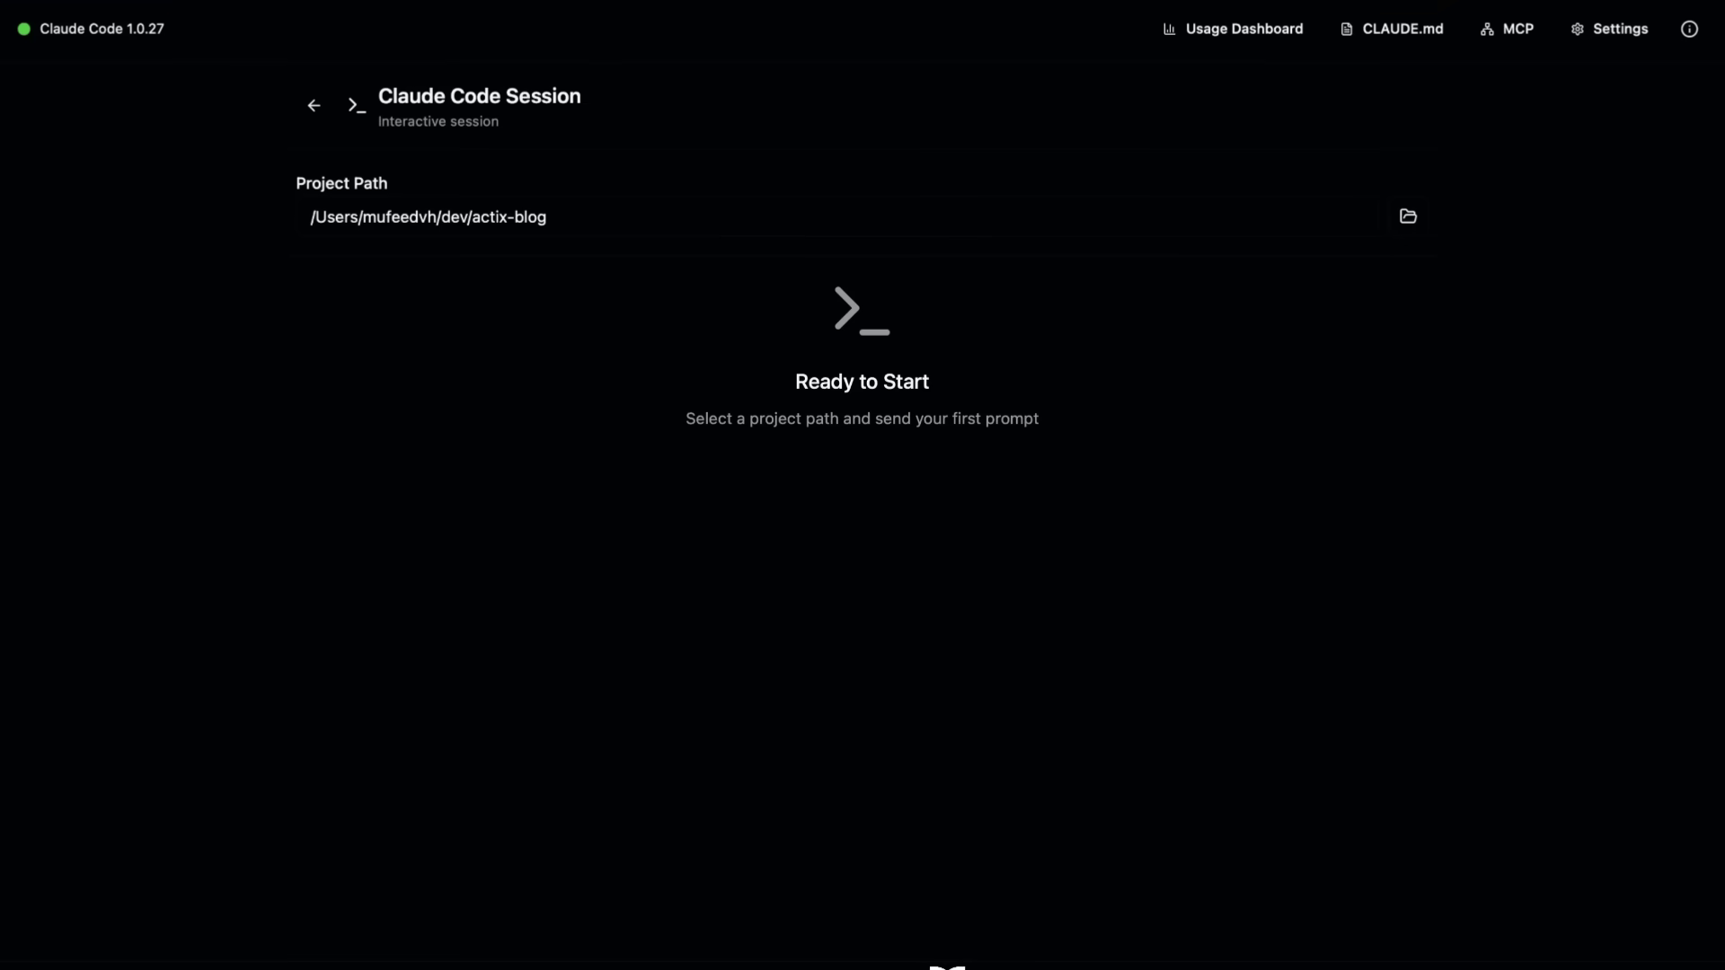
Submit the request to build a blog CMS using Actix and Rust.
key("Return")
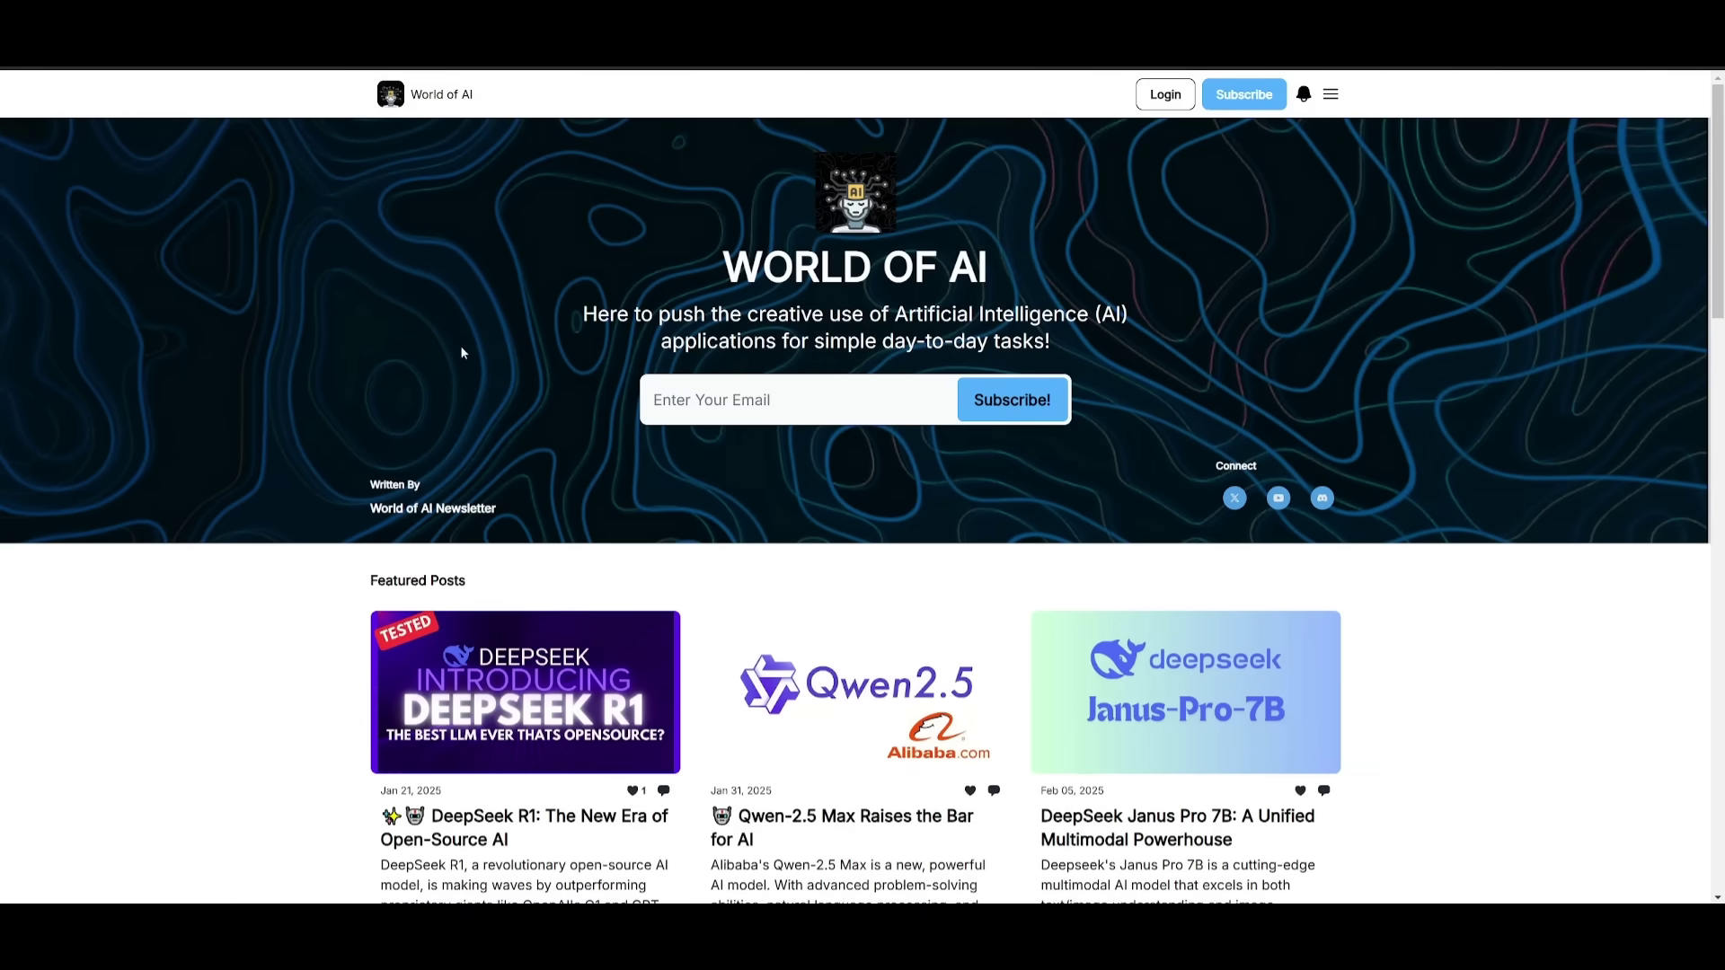
scroll(228, 261, "down", 4)
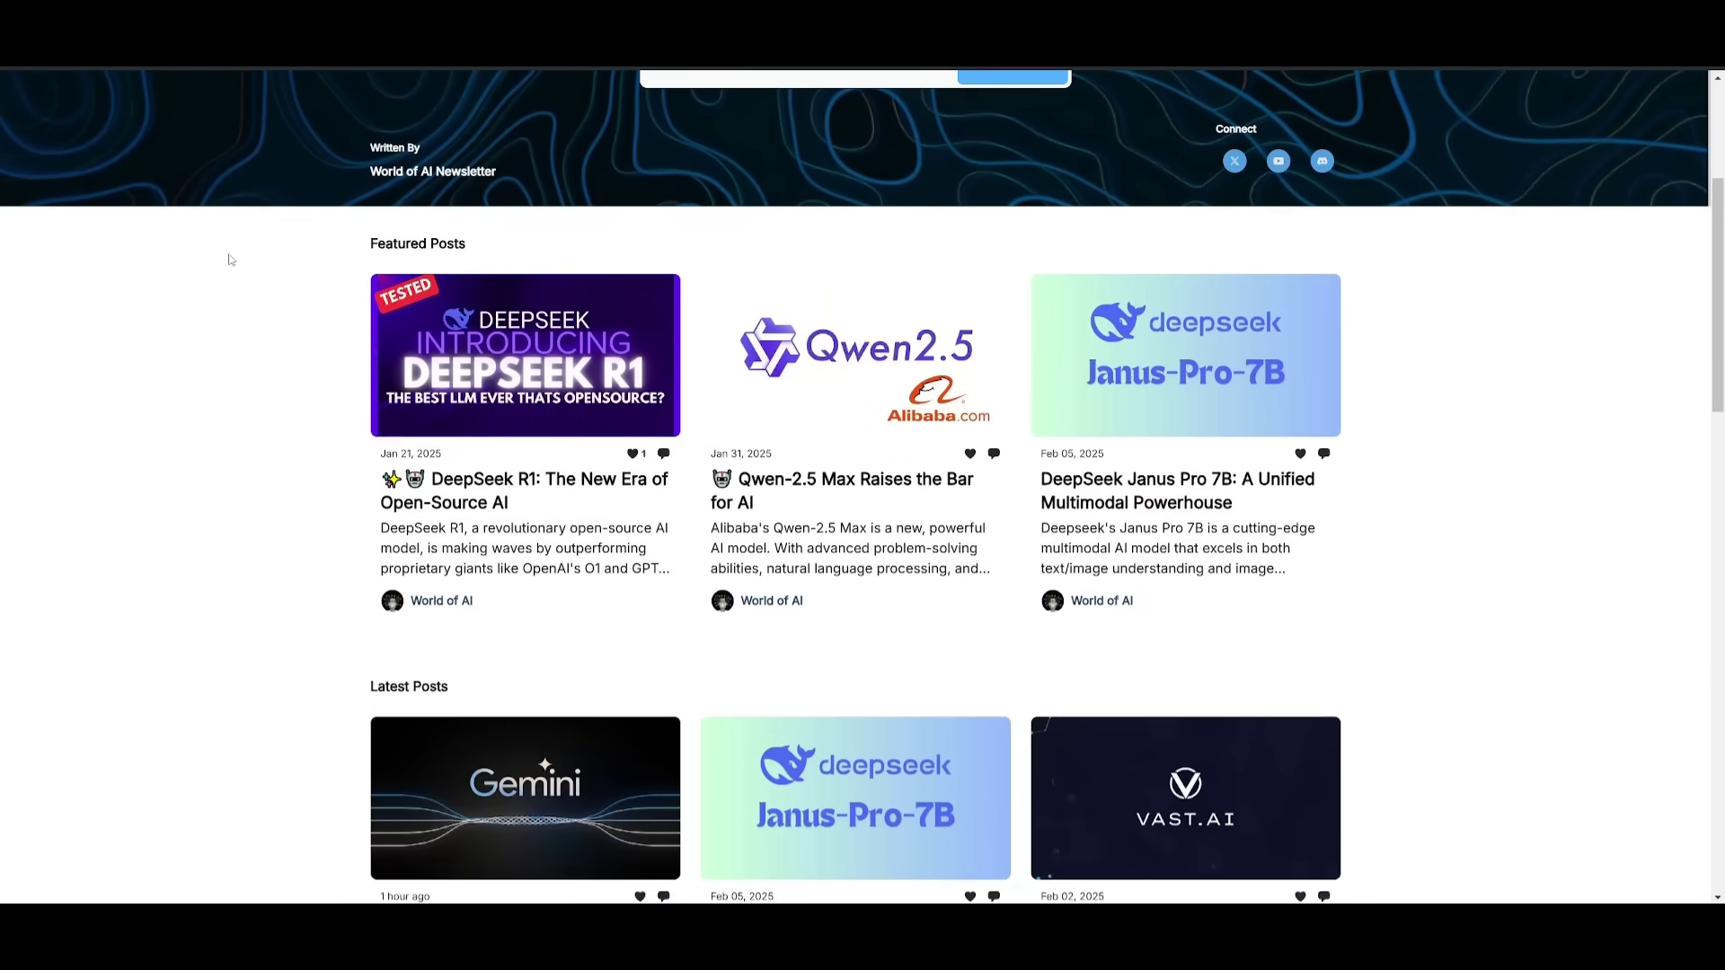
scroll(229, 261, "down", 4)
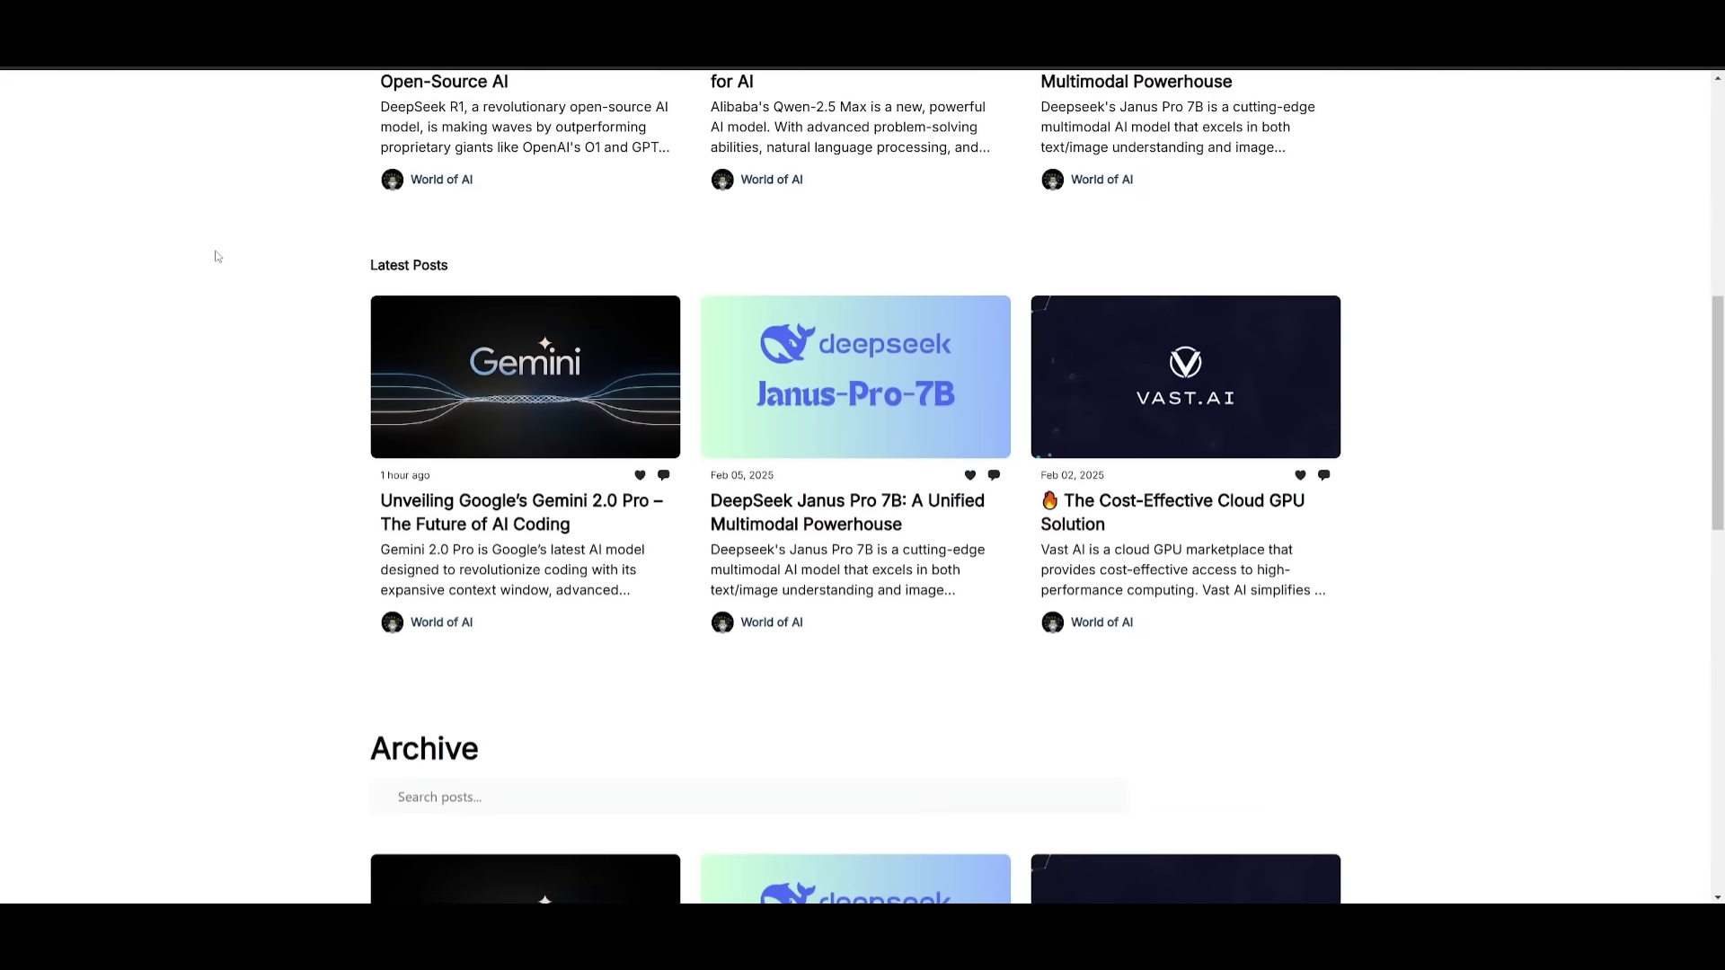
scroll(207, 261, "down", 6)
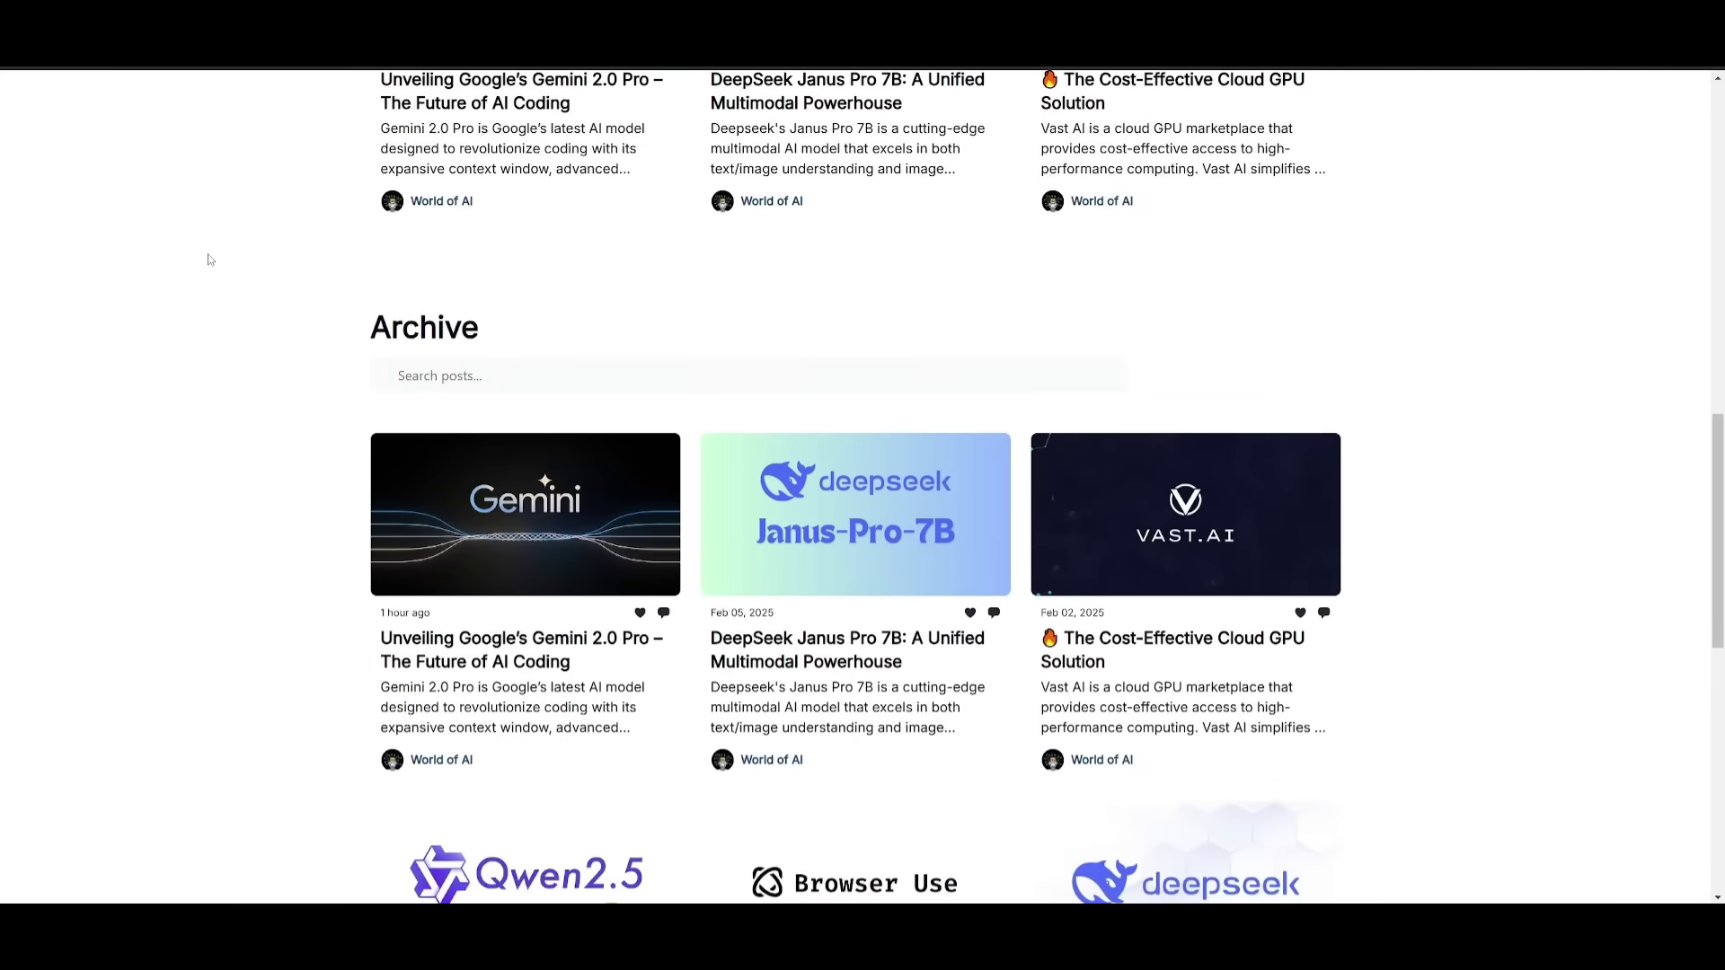
scroll(203, 259, "down", 1)
scroll(202, 255, "down", 2)
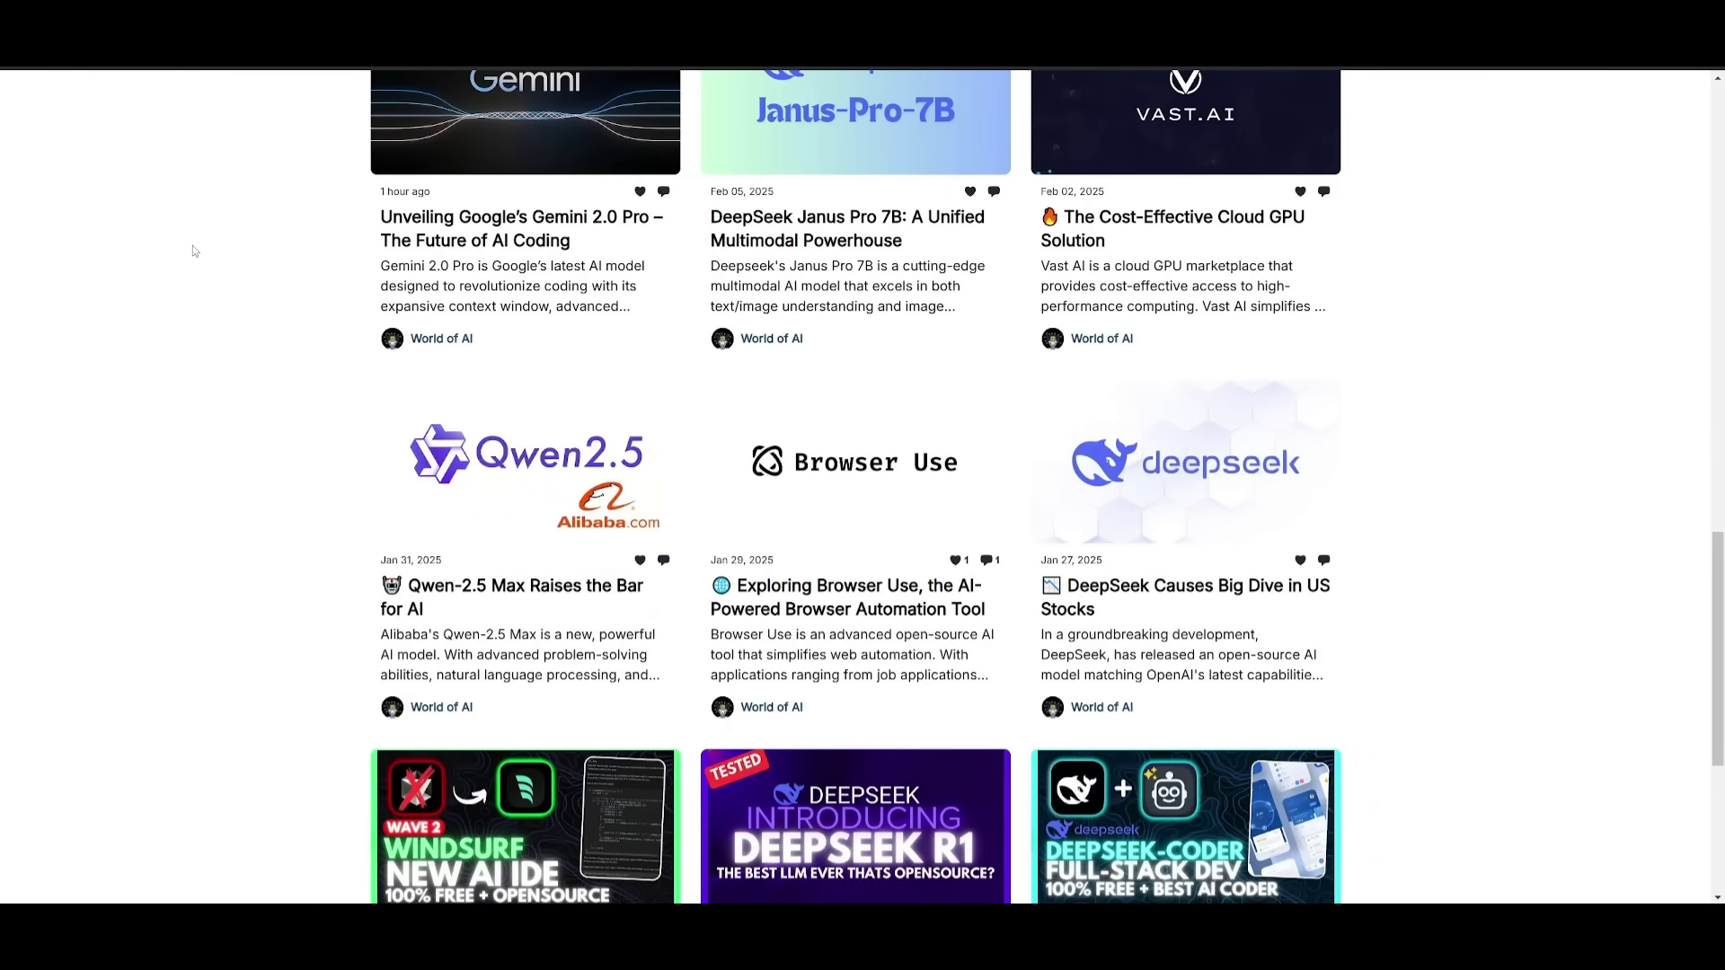
scroll(179, 268, "down", 3)
scroll(173, 275, "down", 2)
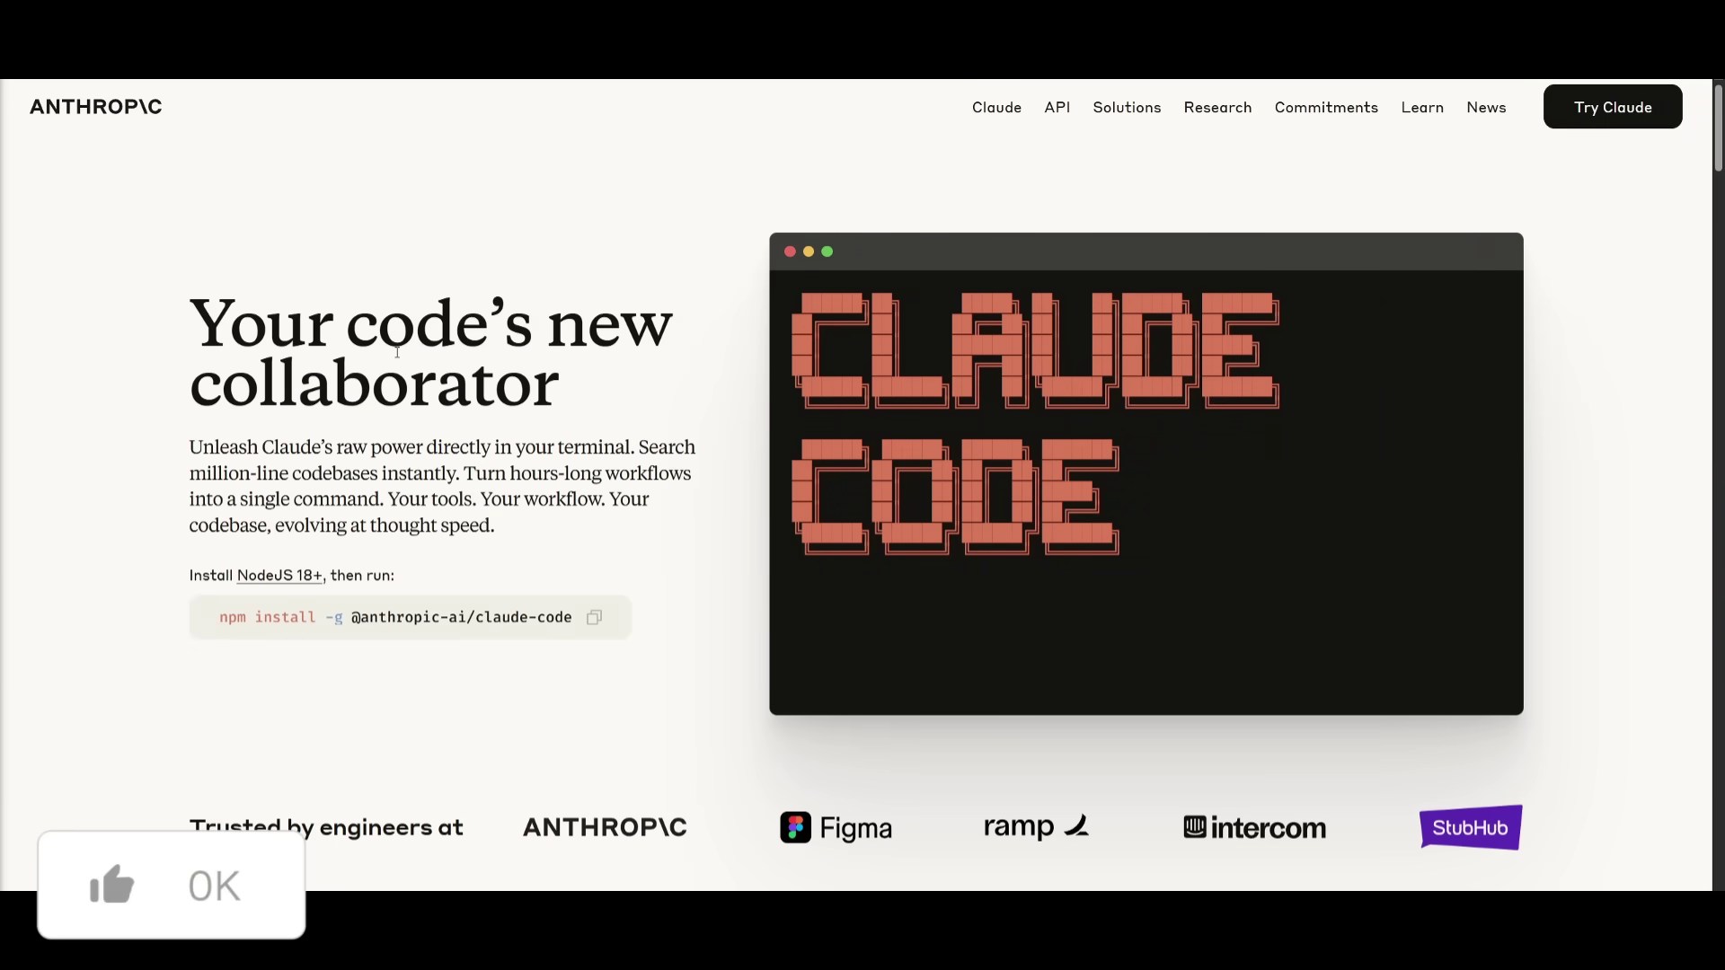
scroll(397, 352, "down", 3)
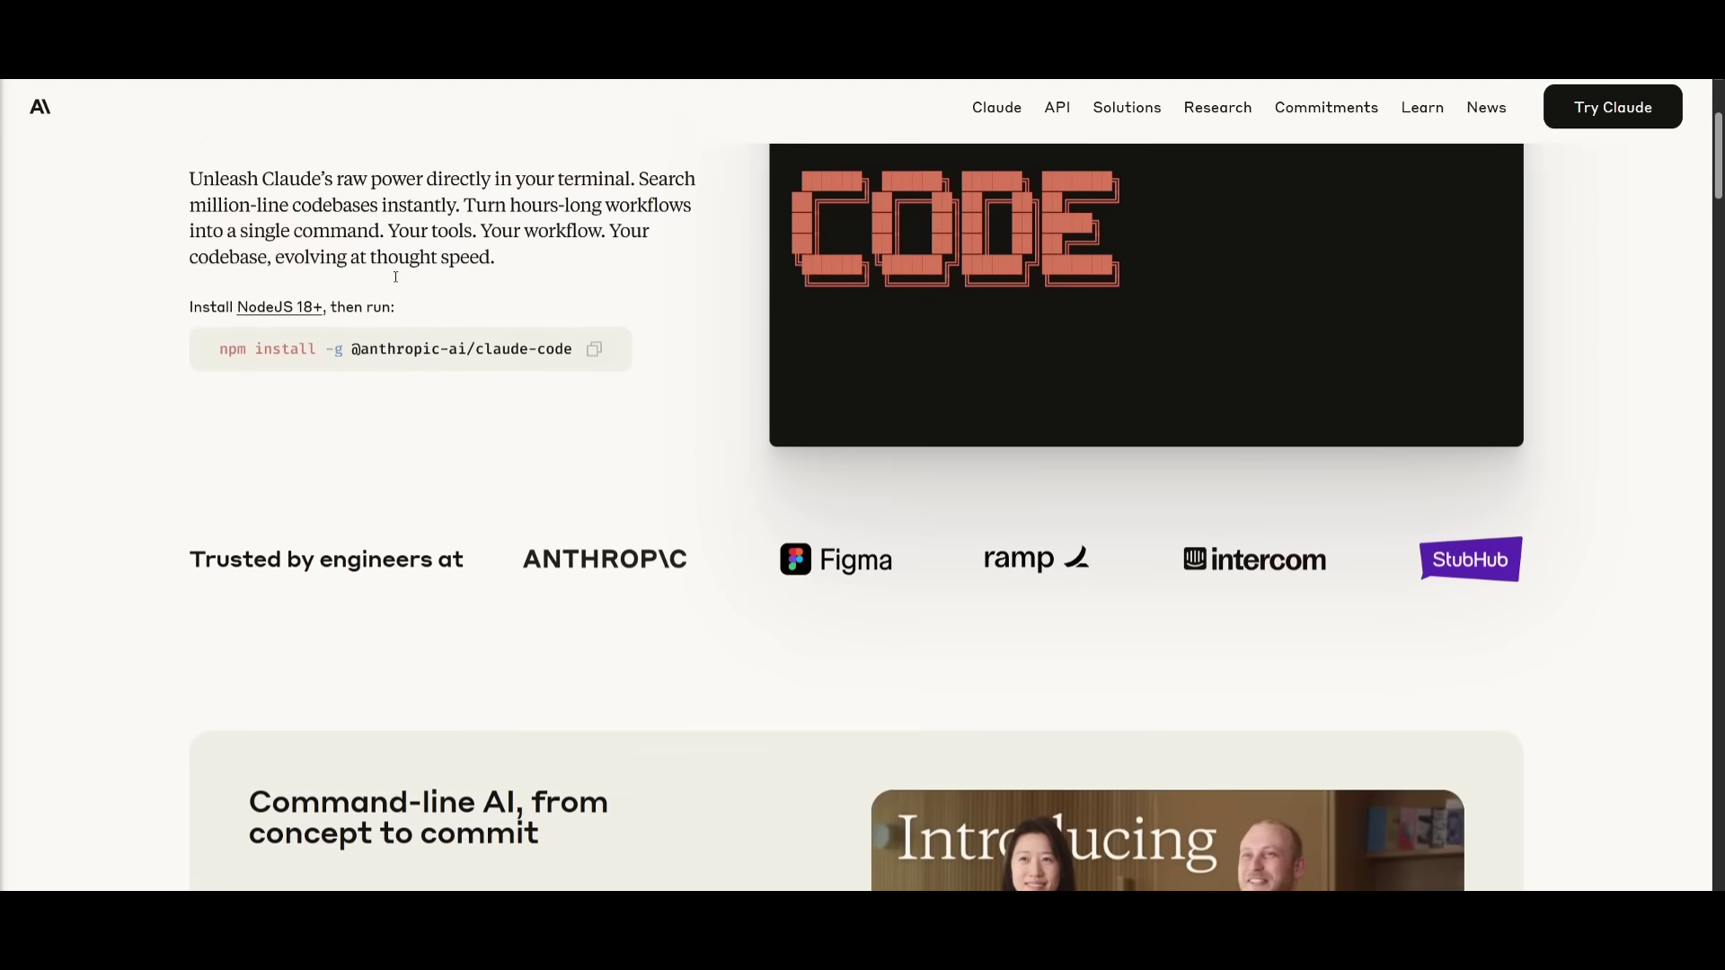
scroll(396, 273, "down", 5)
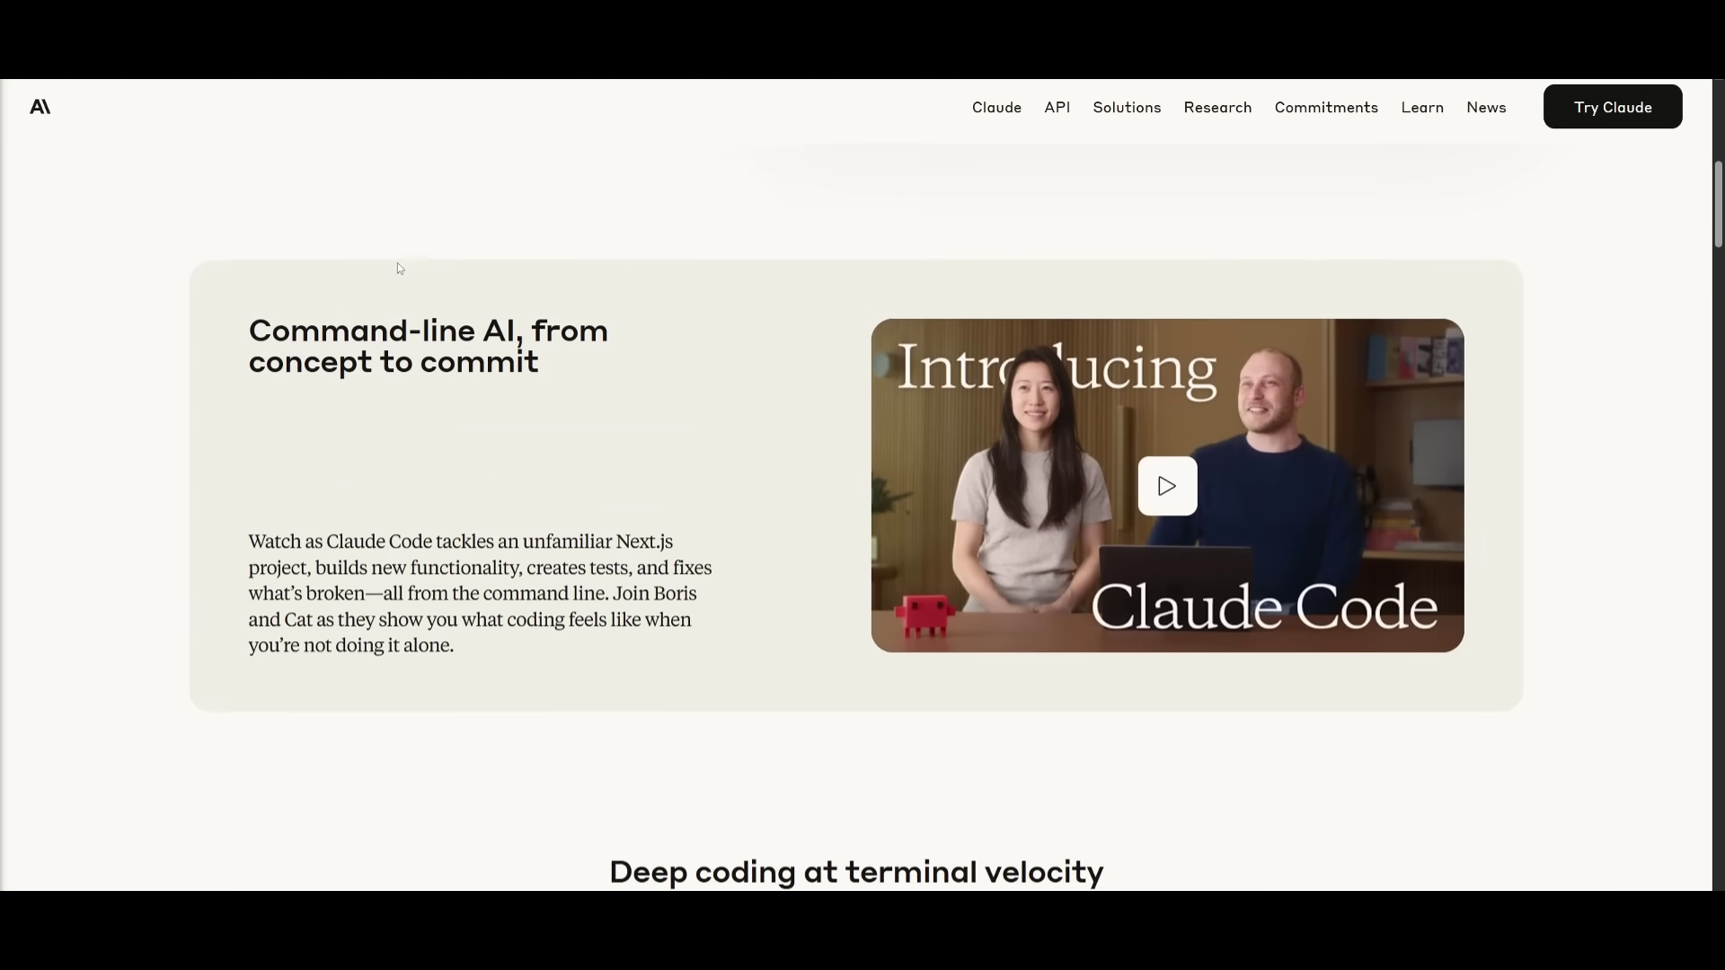
scroll(397, 263, "down", 2)
scroll(421, 259, "down", 2)
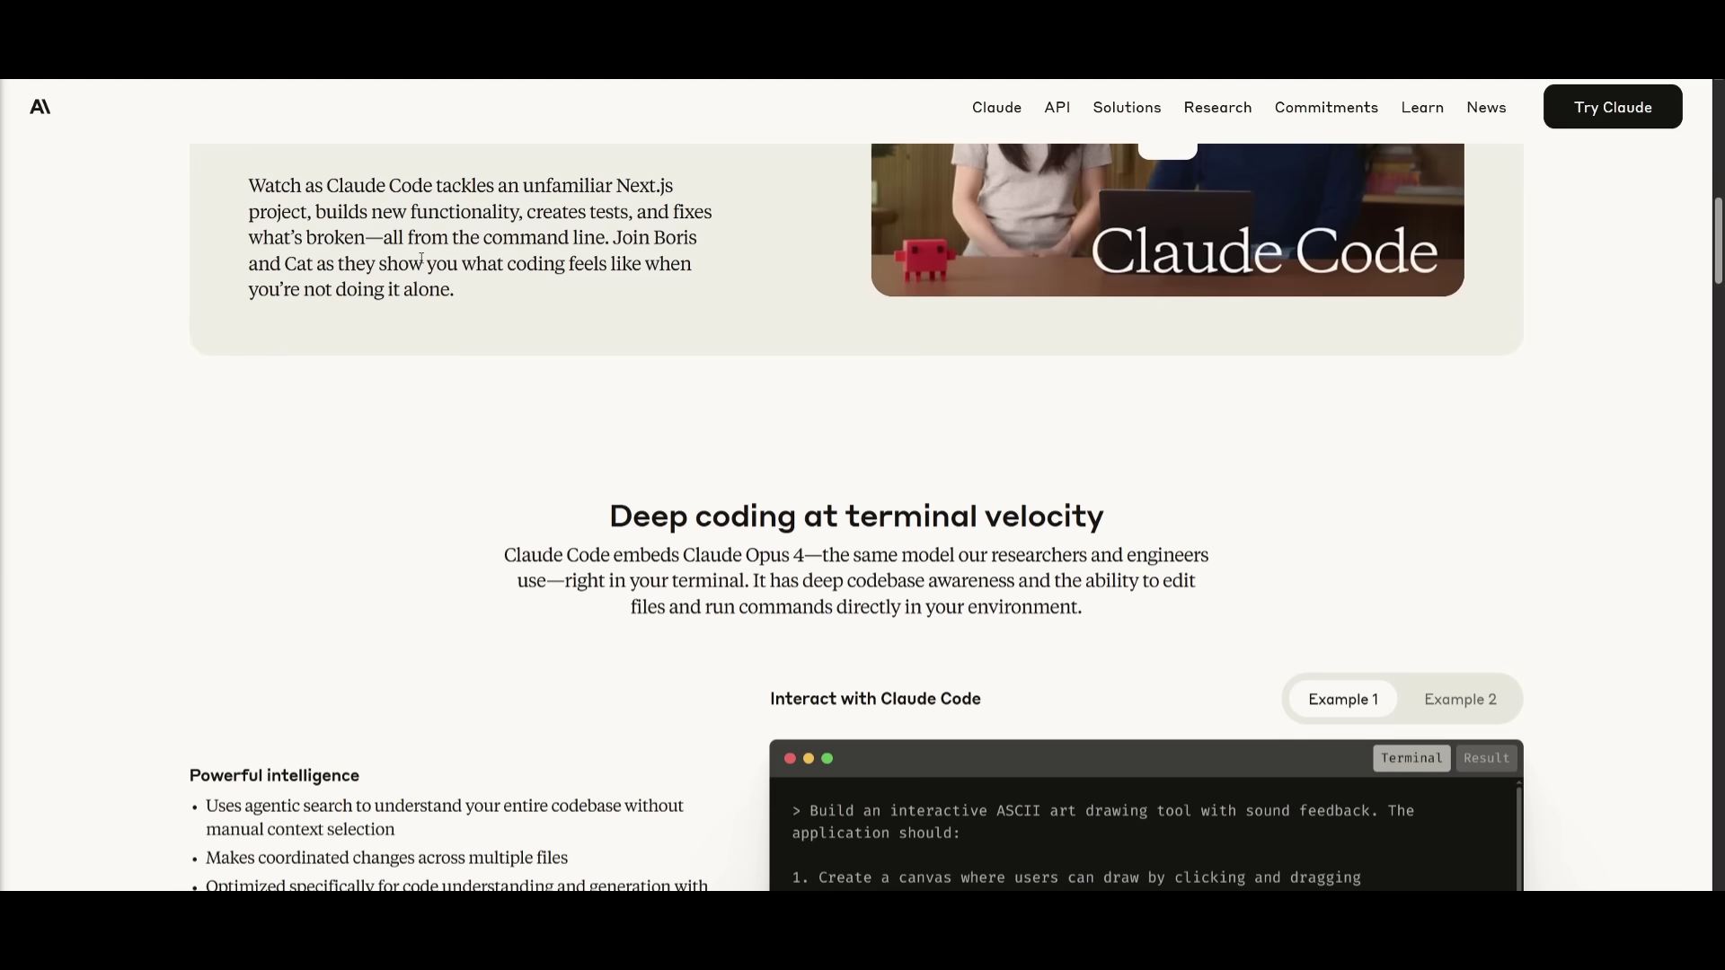
scroll(422, 258, "down", 2)
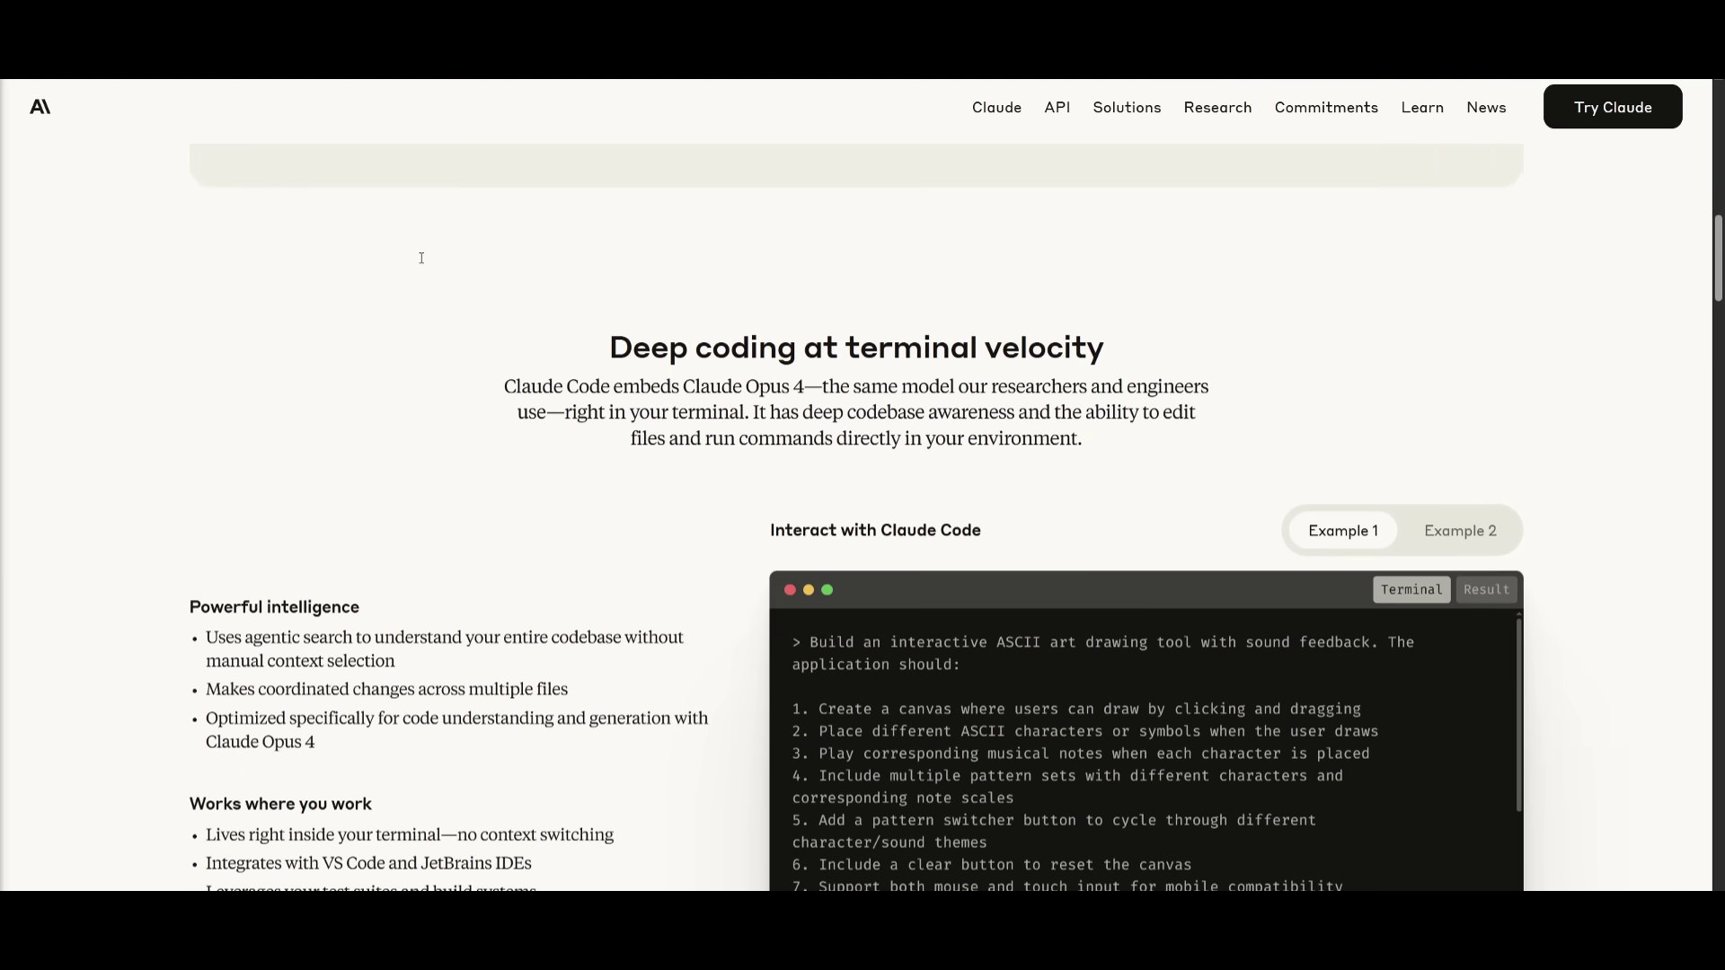
scroll(415, 308, "down", 3)
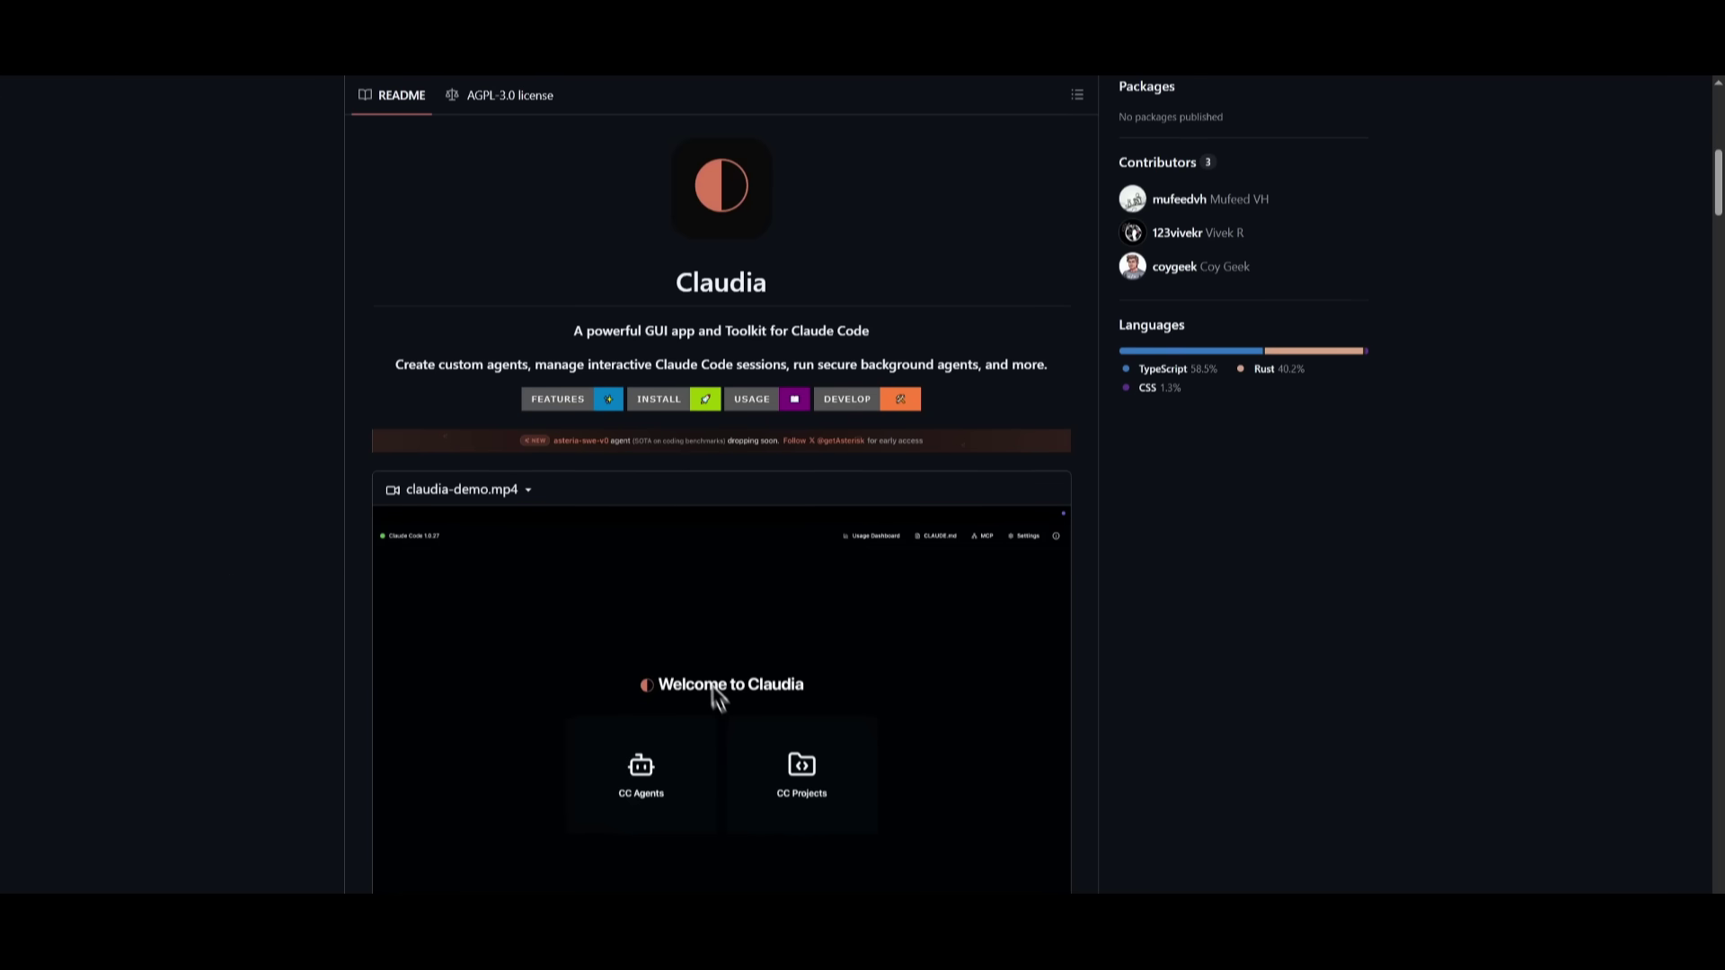
Scroll through the README's Features and copy the Claude Code npm install command.
scroll(719, 486, "down", 15)
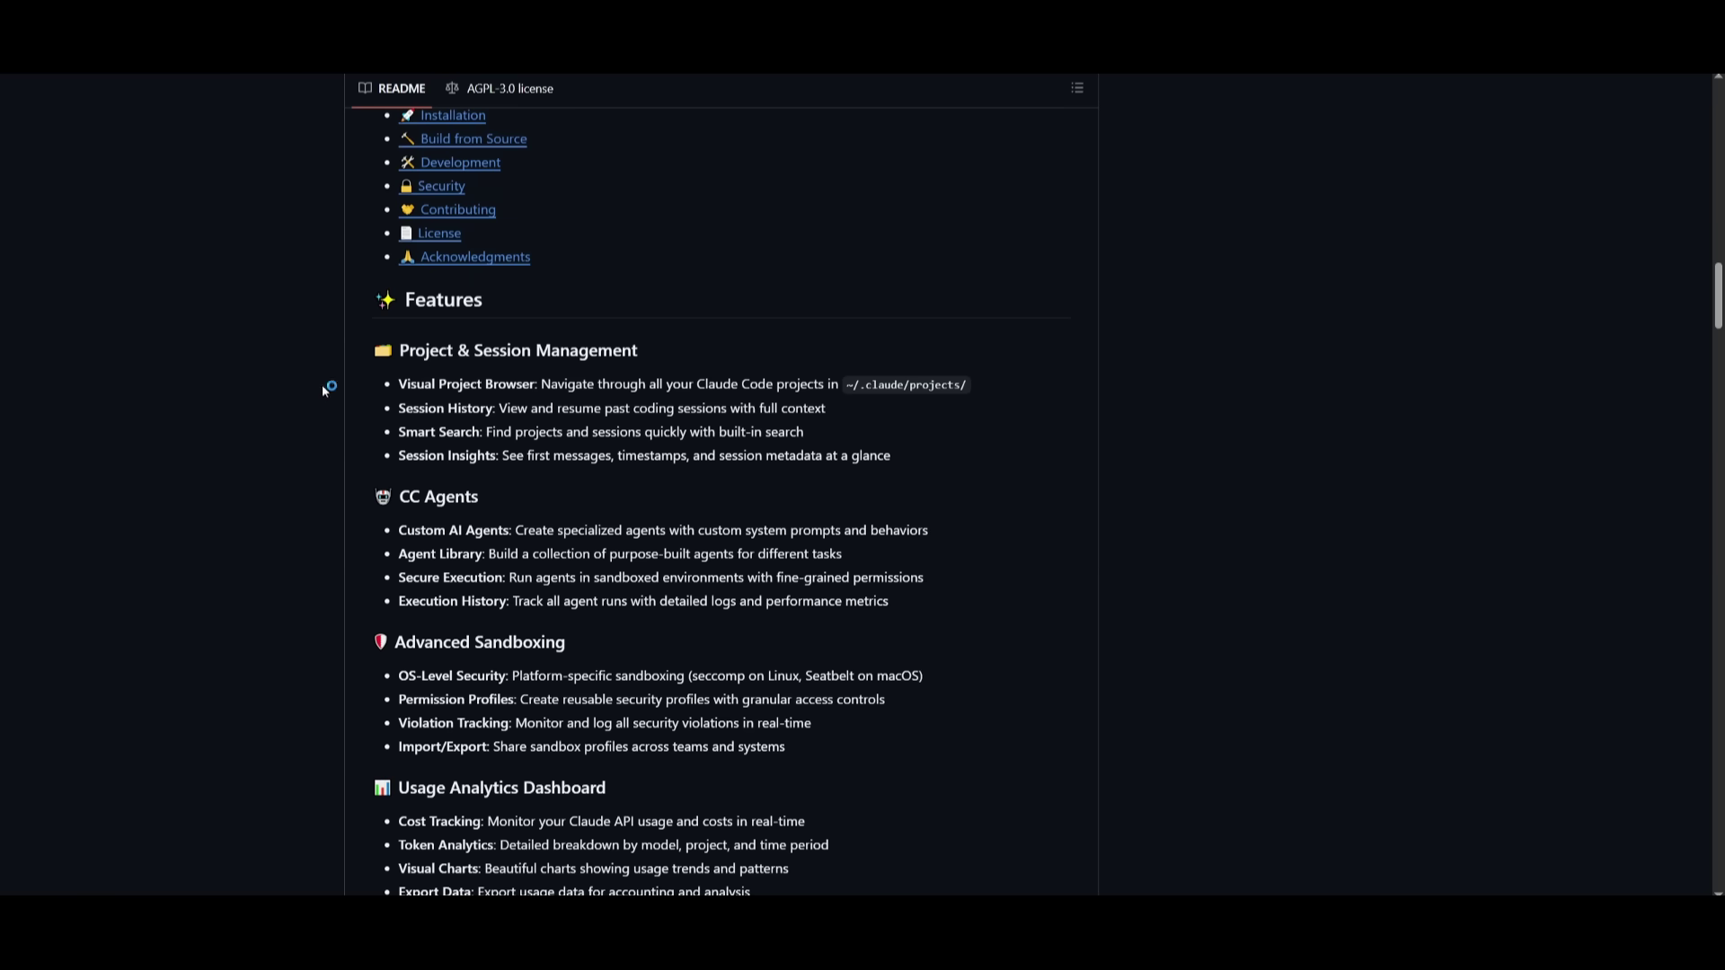
scroll(545, 363, "down", 1)
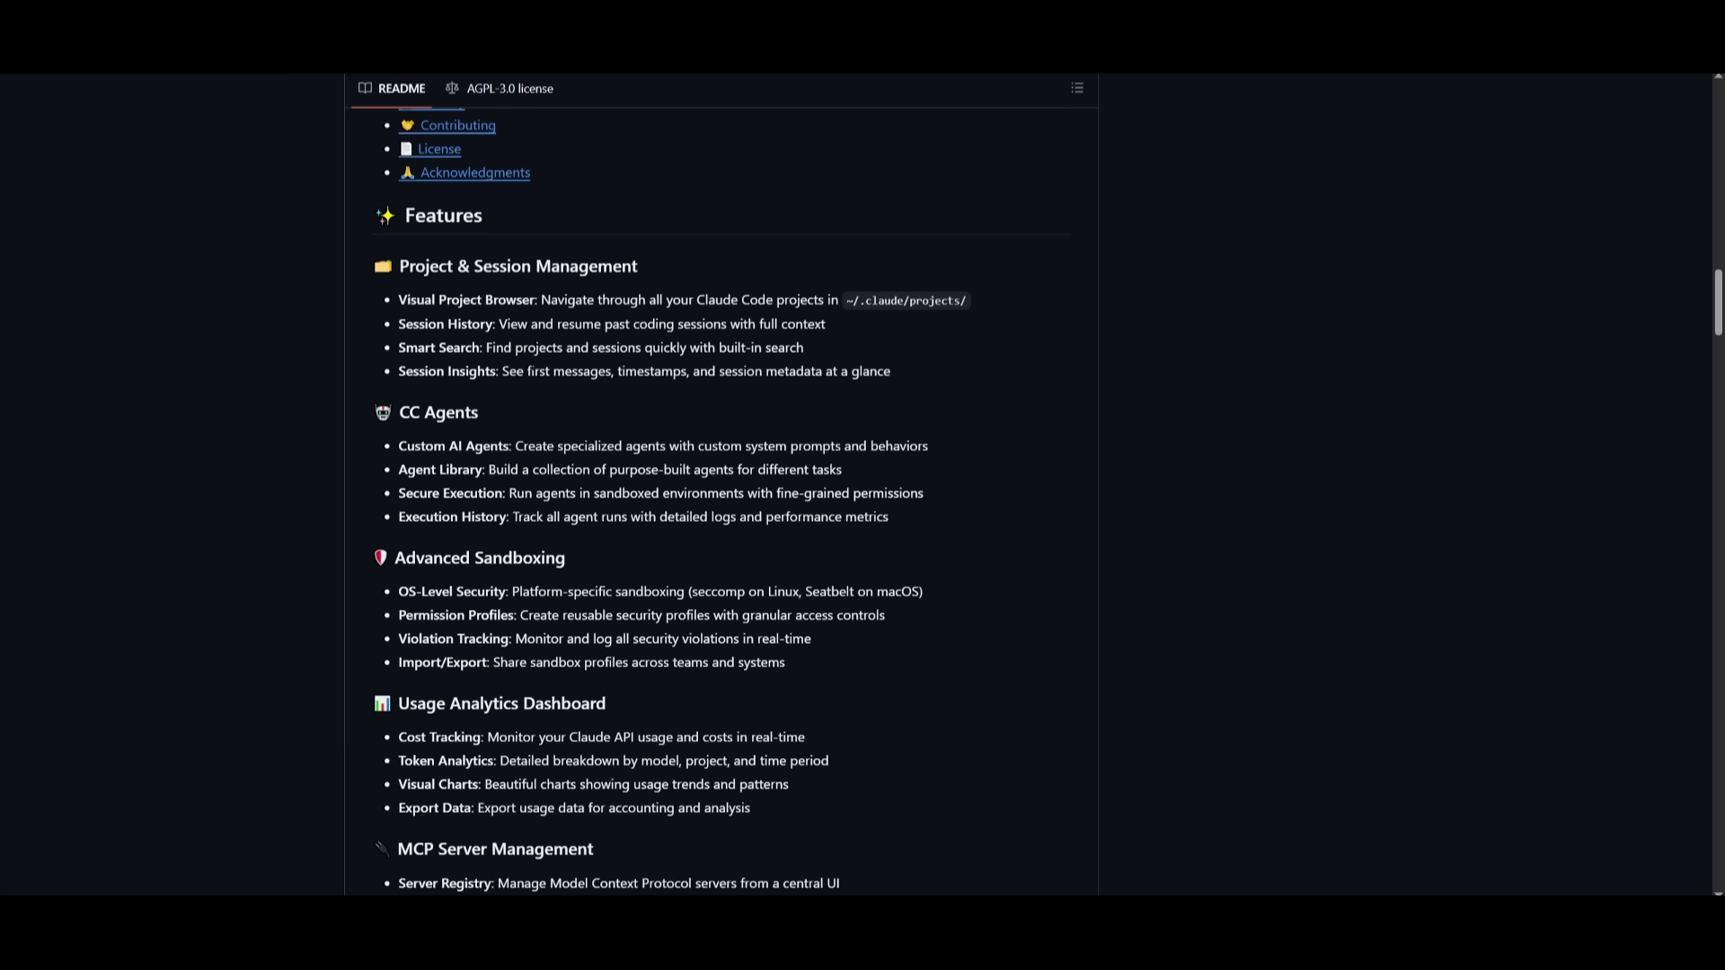
scroll(557, 371, "down", 1)
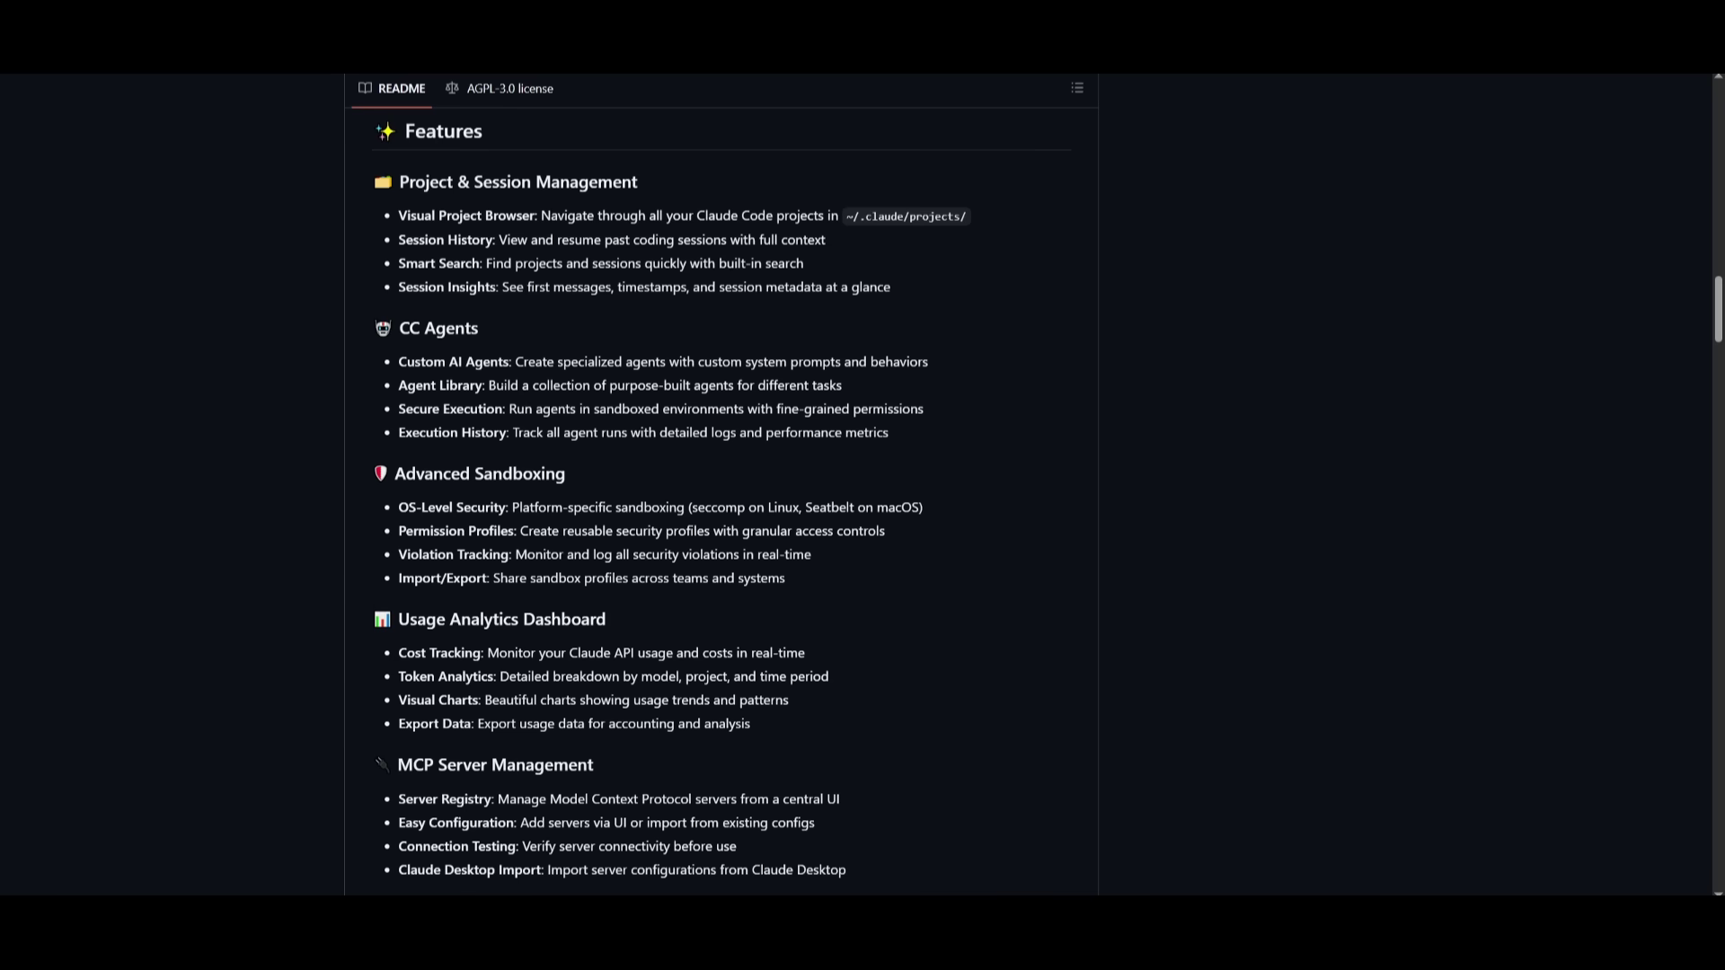
scroll(363, 357, "down", 2)
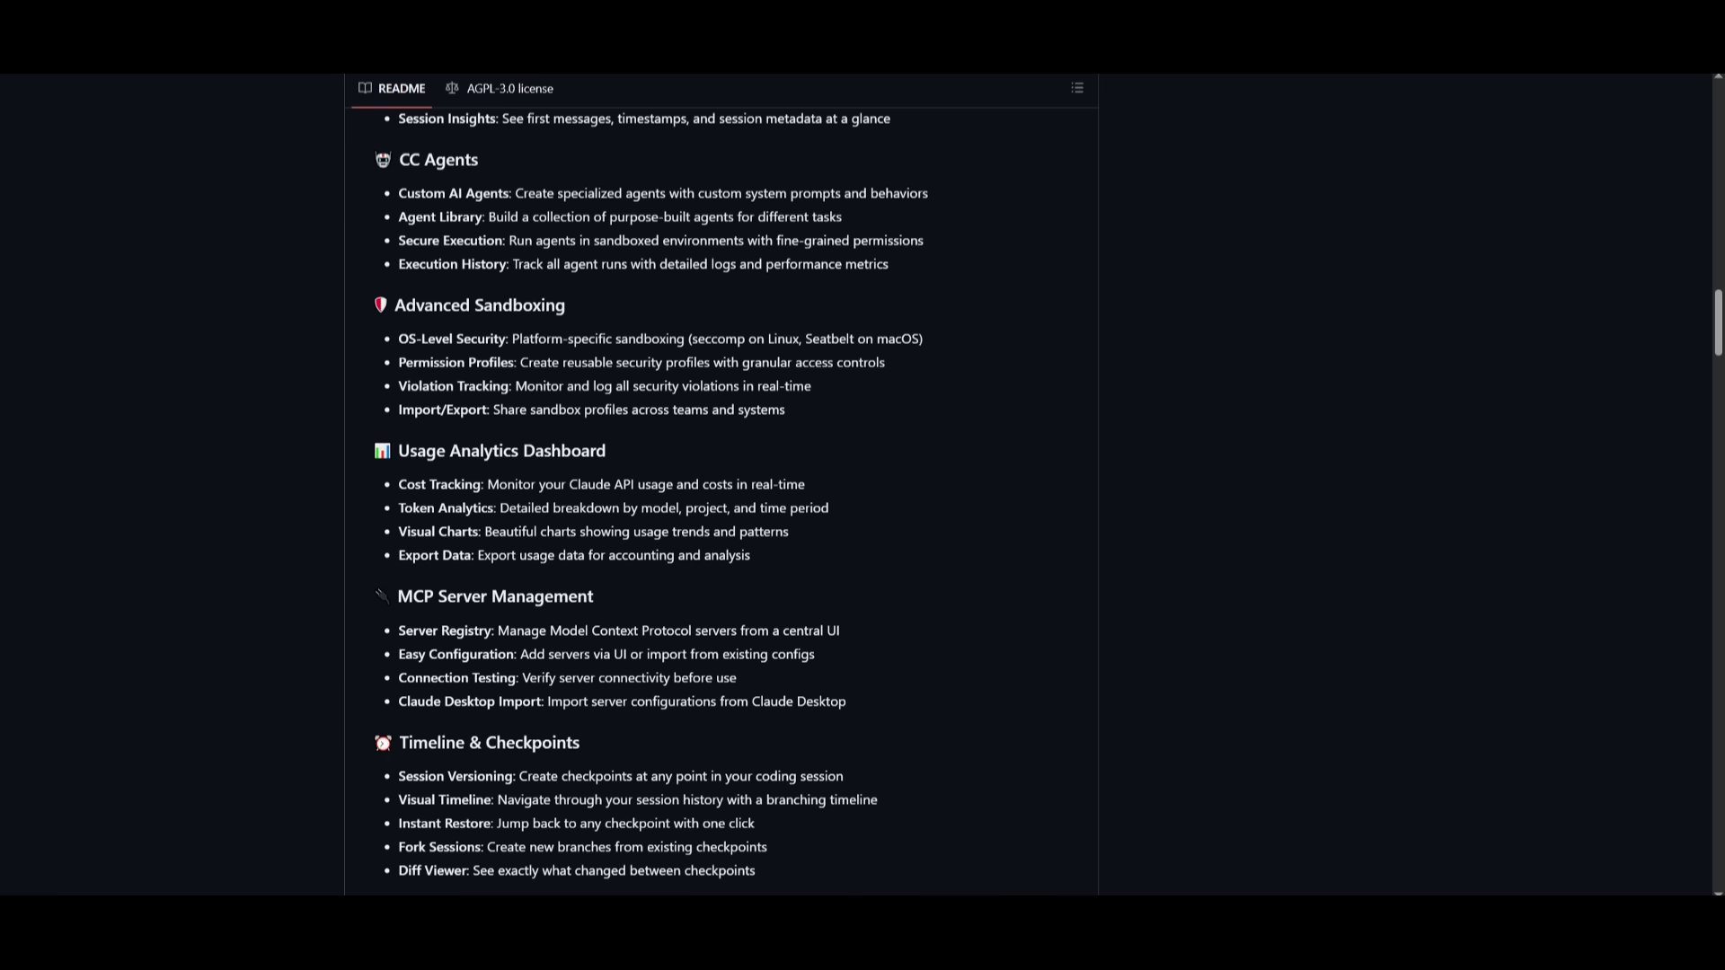
scroll(492, 468, "down", 5)
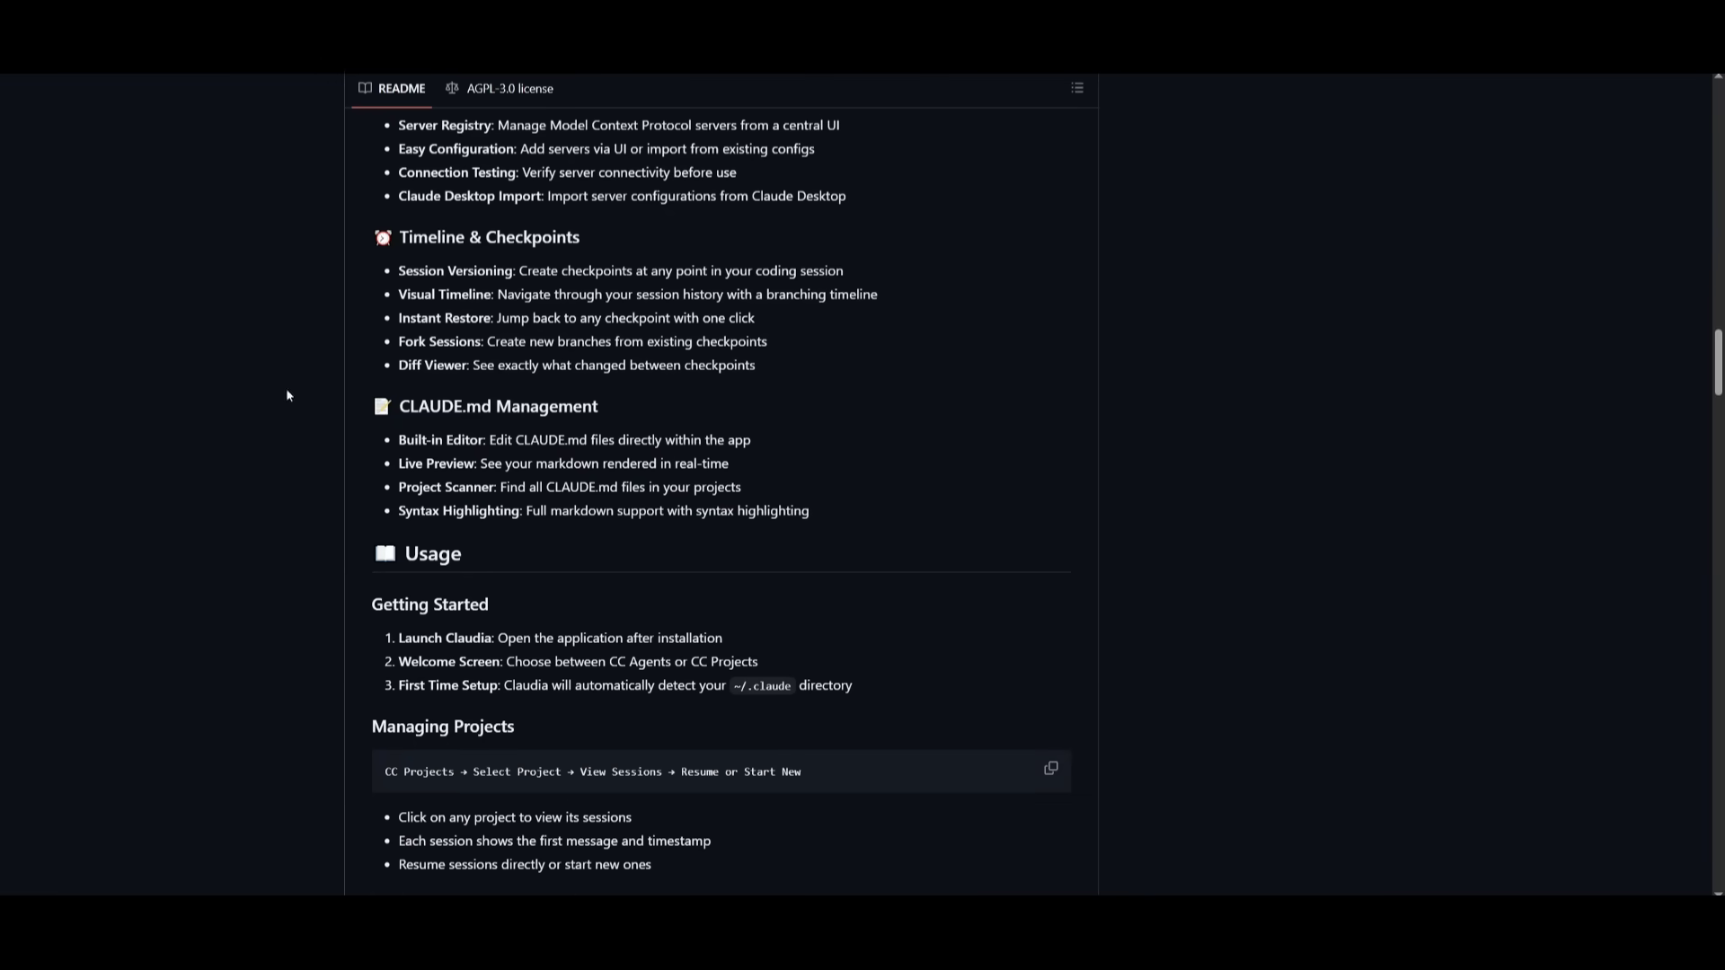
scroll(718, 486, "down", 12)
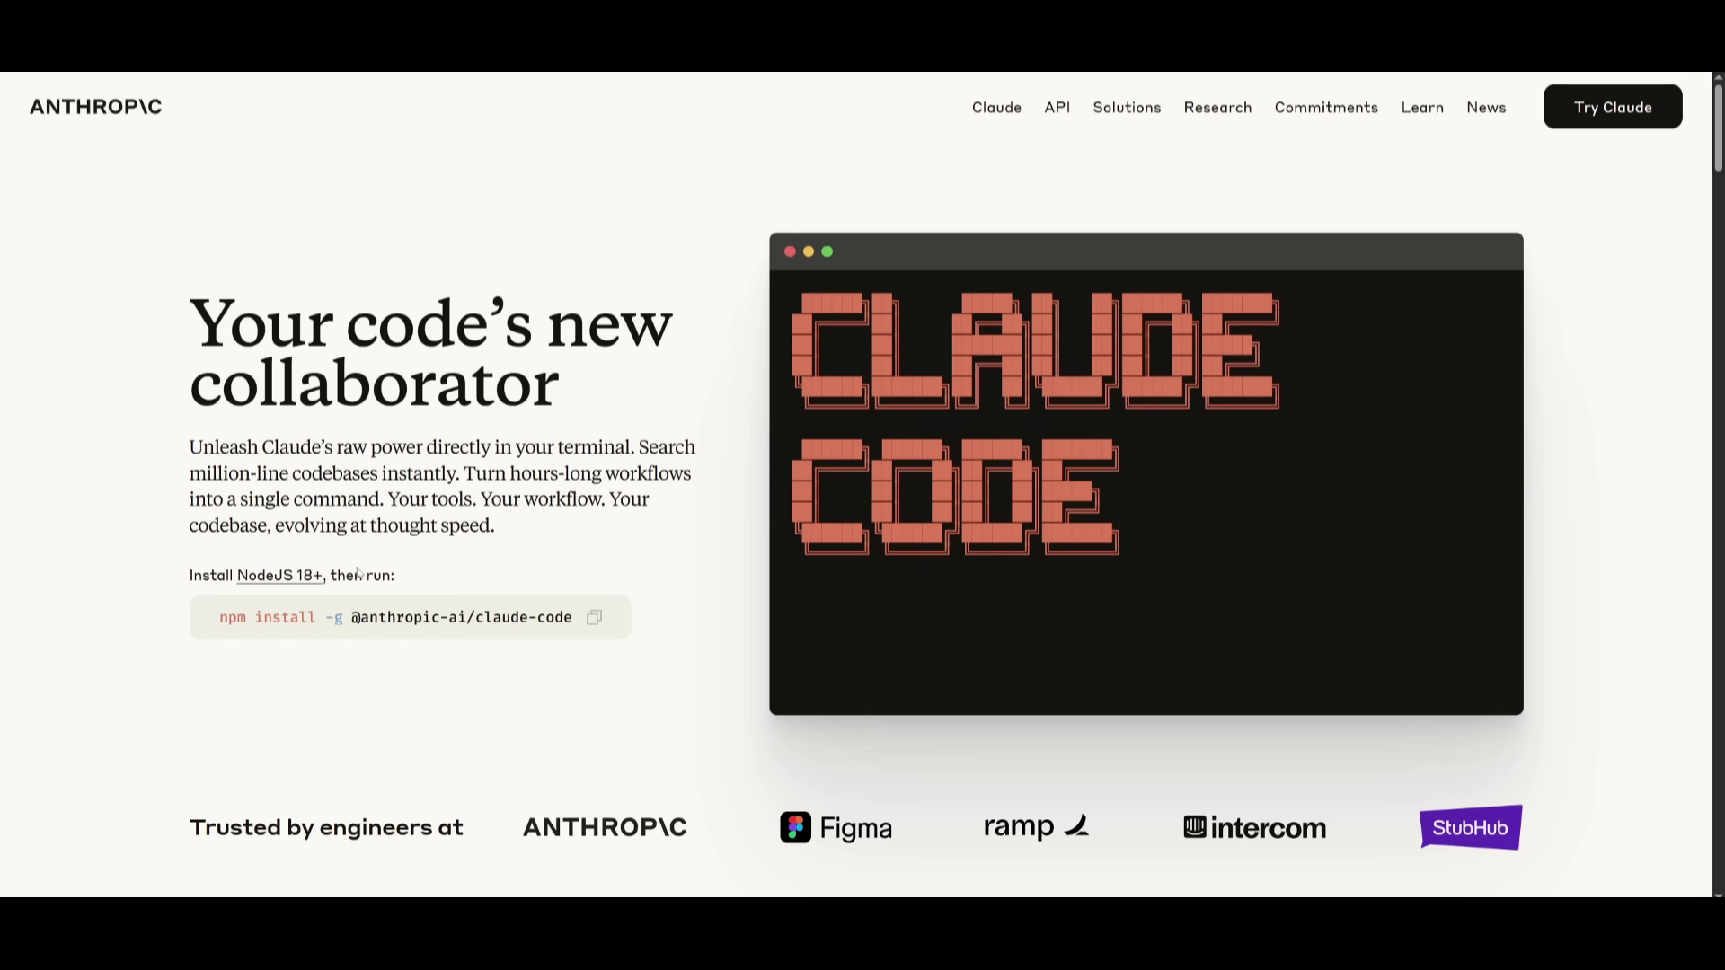
left_click(371, 614)
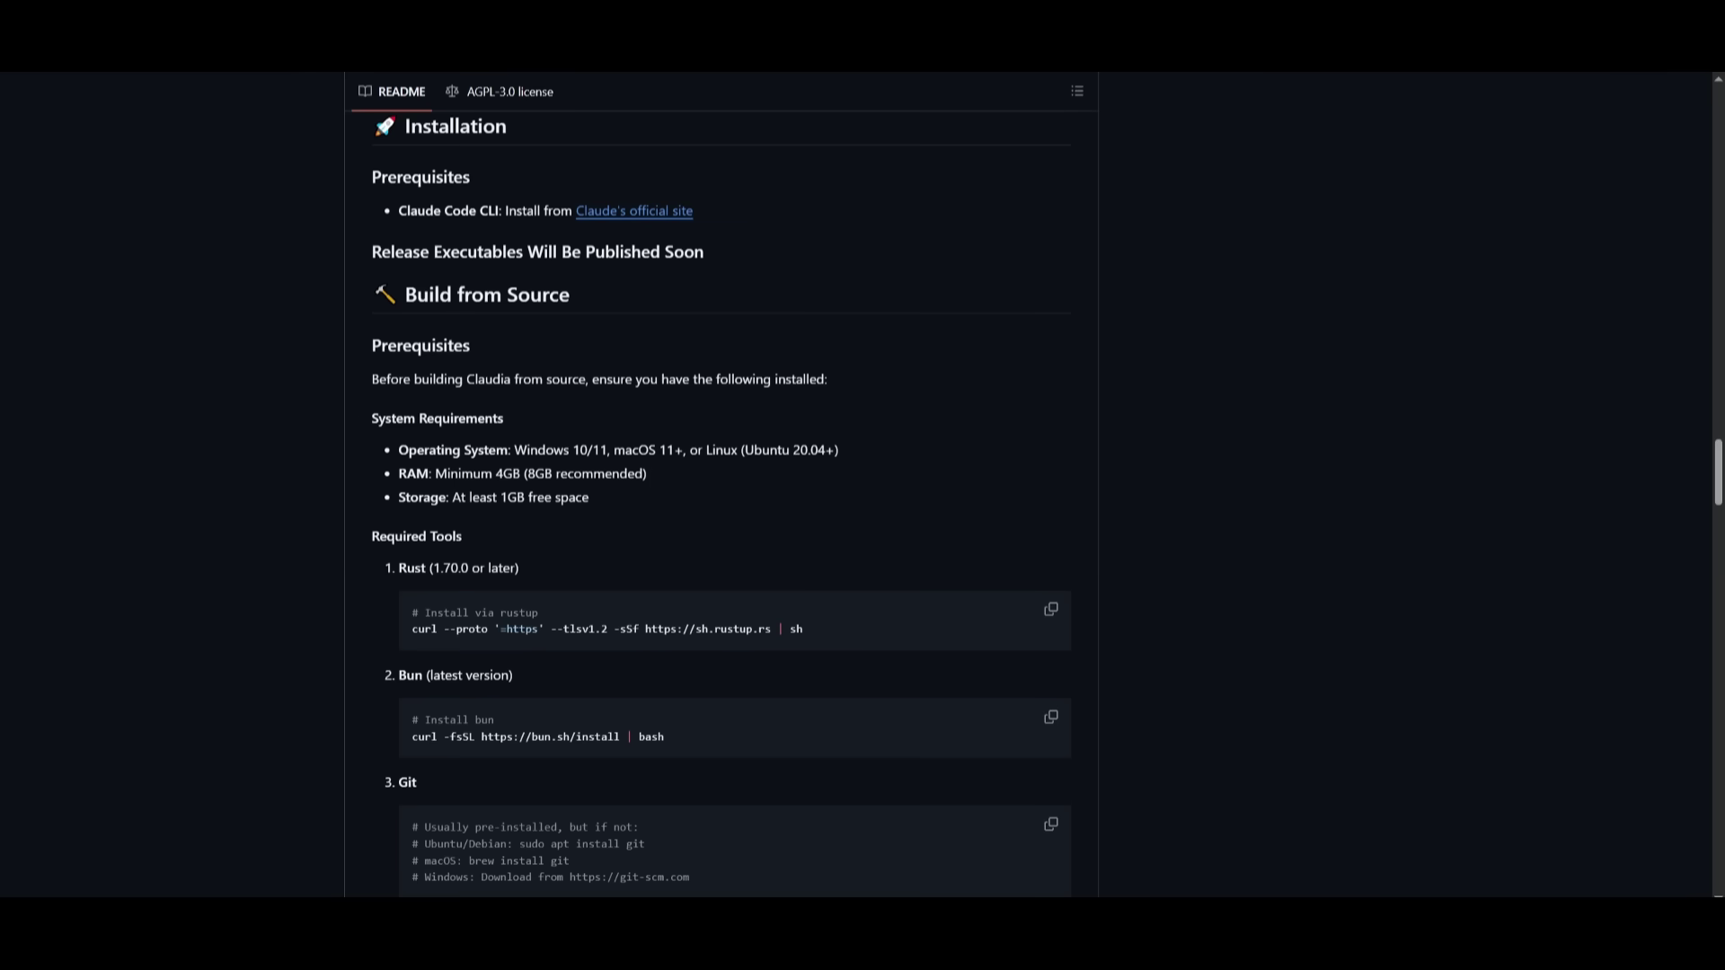
Scroll to the prerequisites and select the Rust install curl command.
scroll(467, 445, "down", 3)
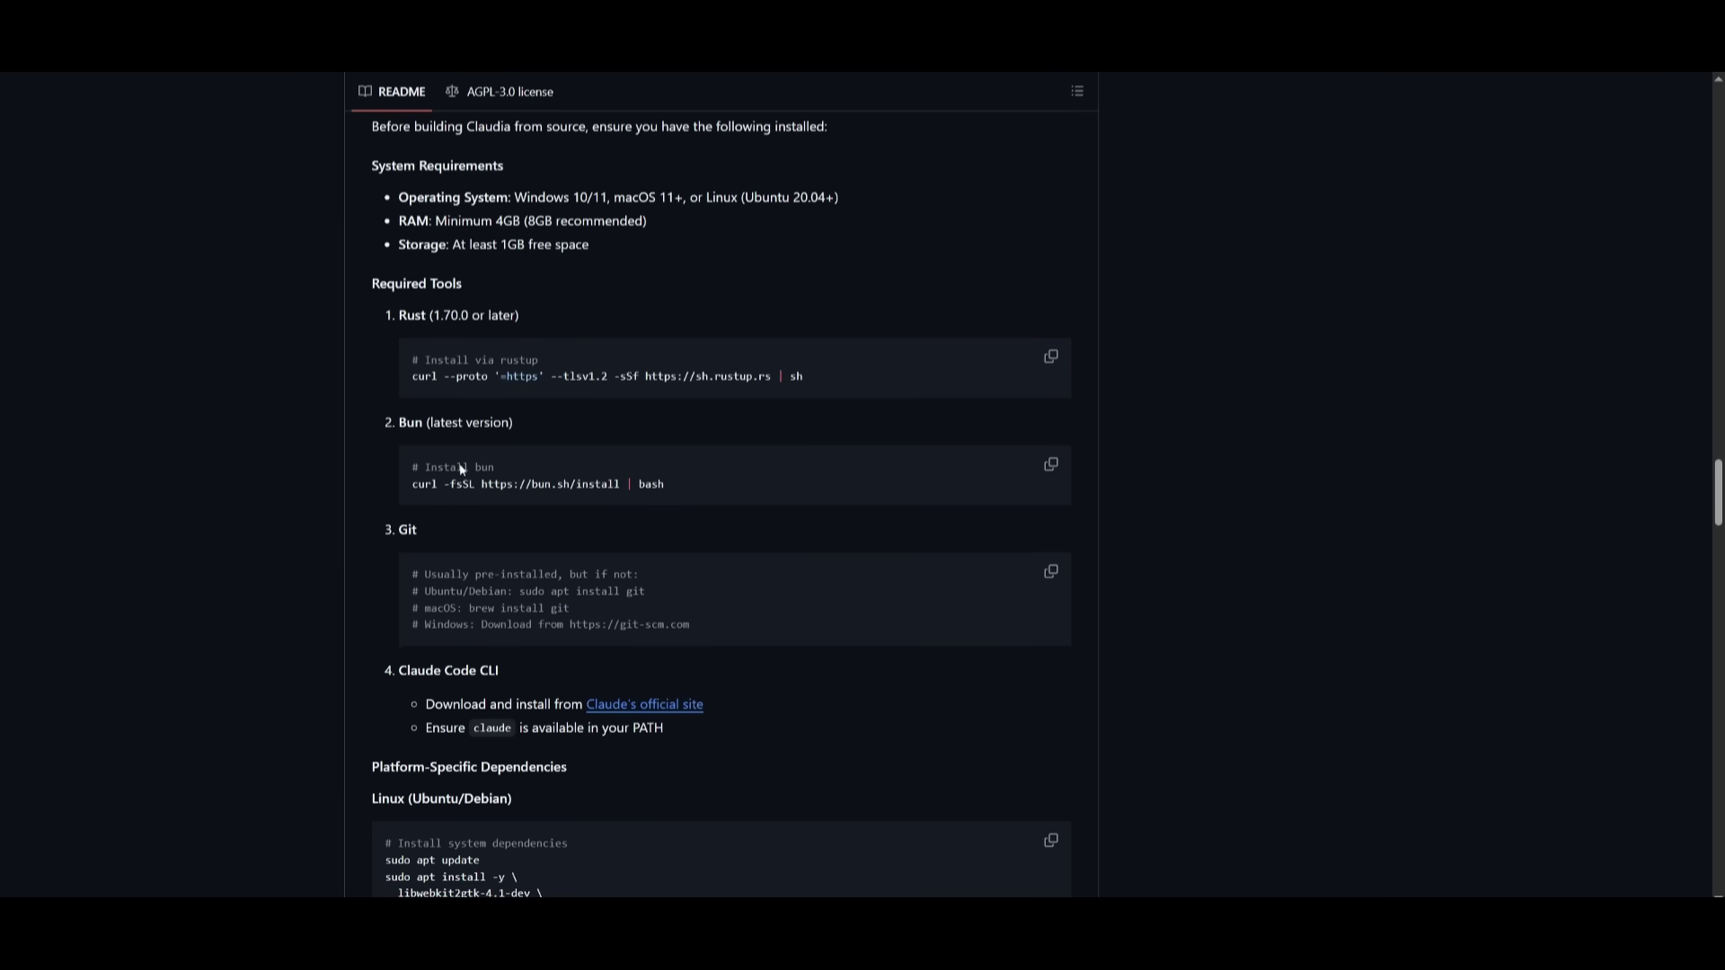
scroll(417, 551, "down", 10)
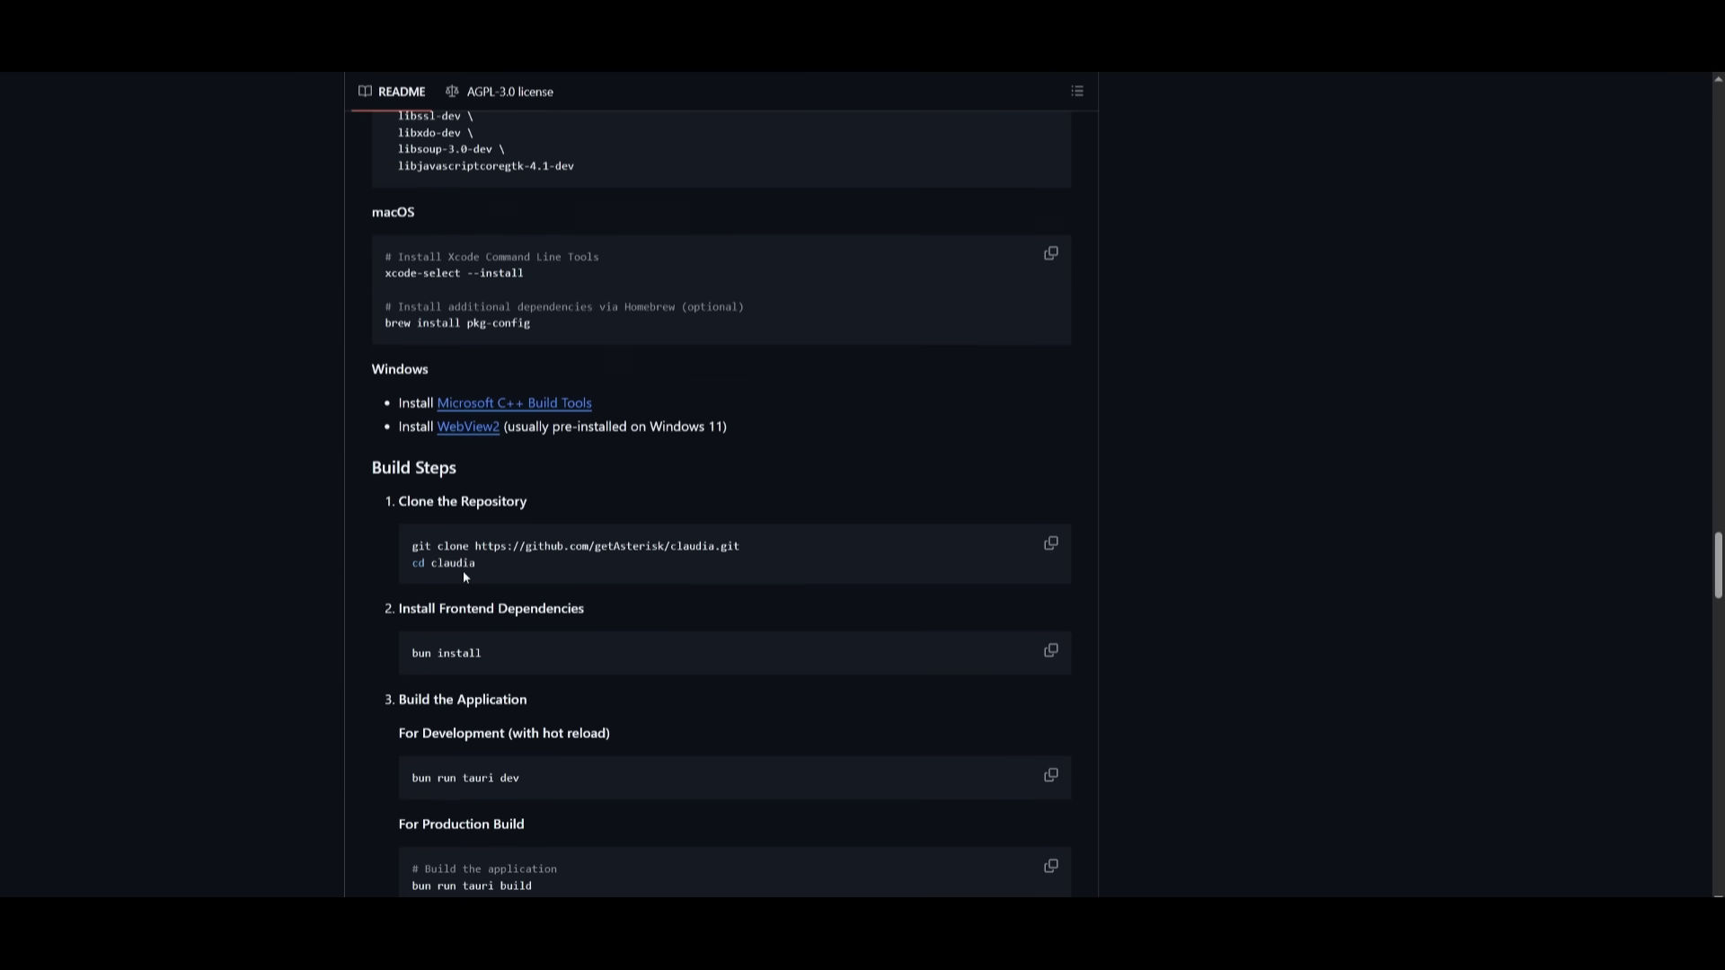
scroll(465, 576, "down", 3)
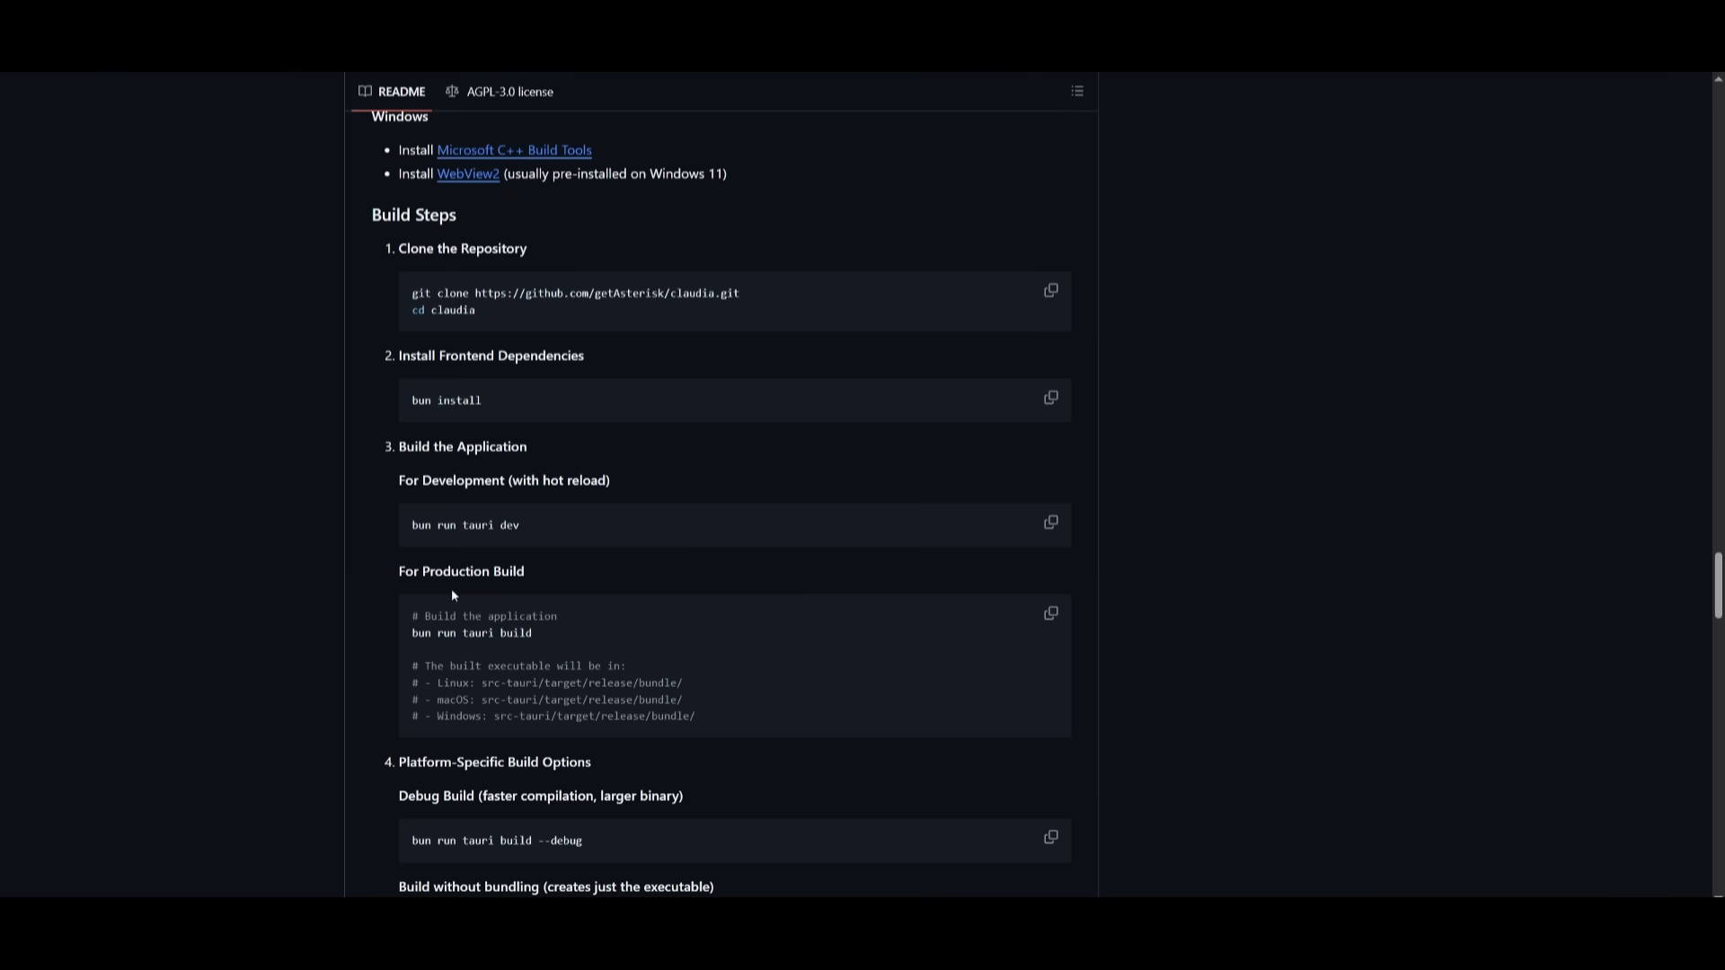
scroll(629, 638, "up", 1)
scroll(679, 677, "up", 15)
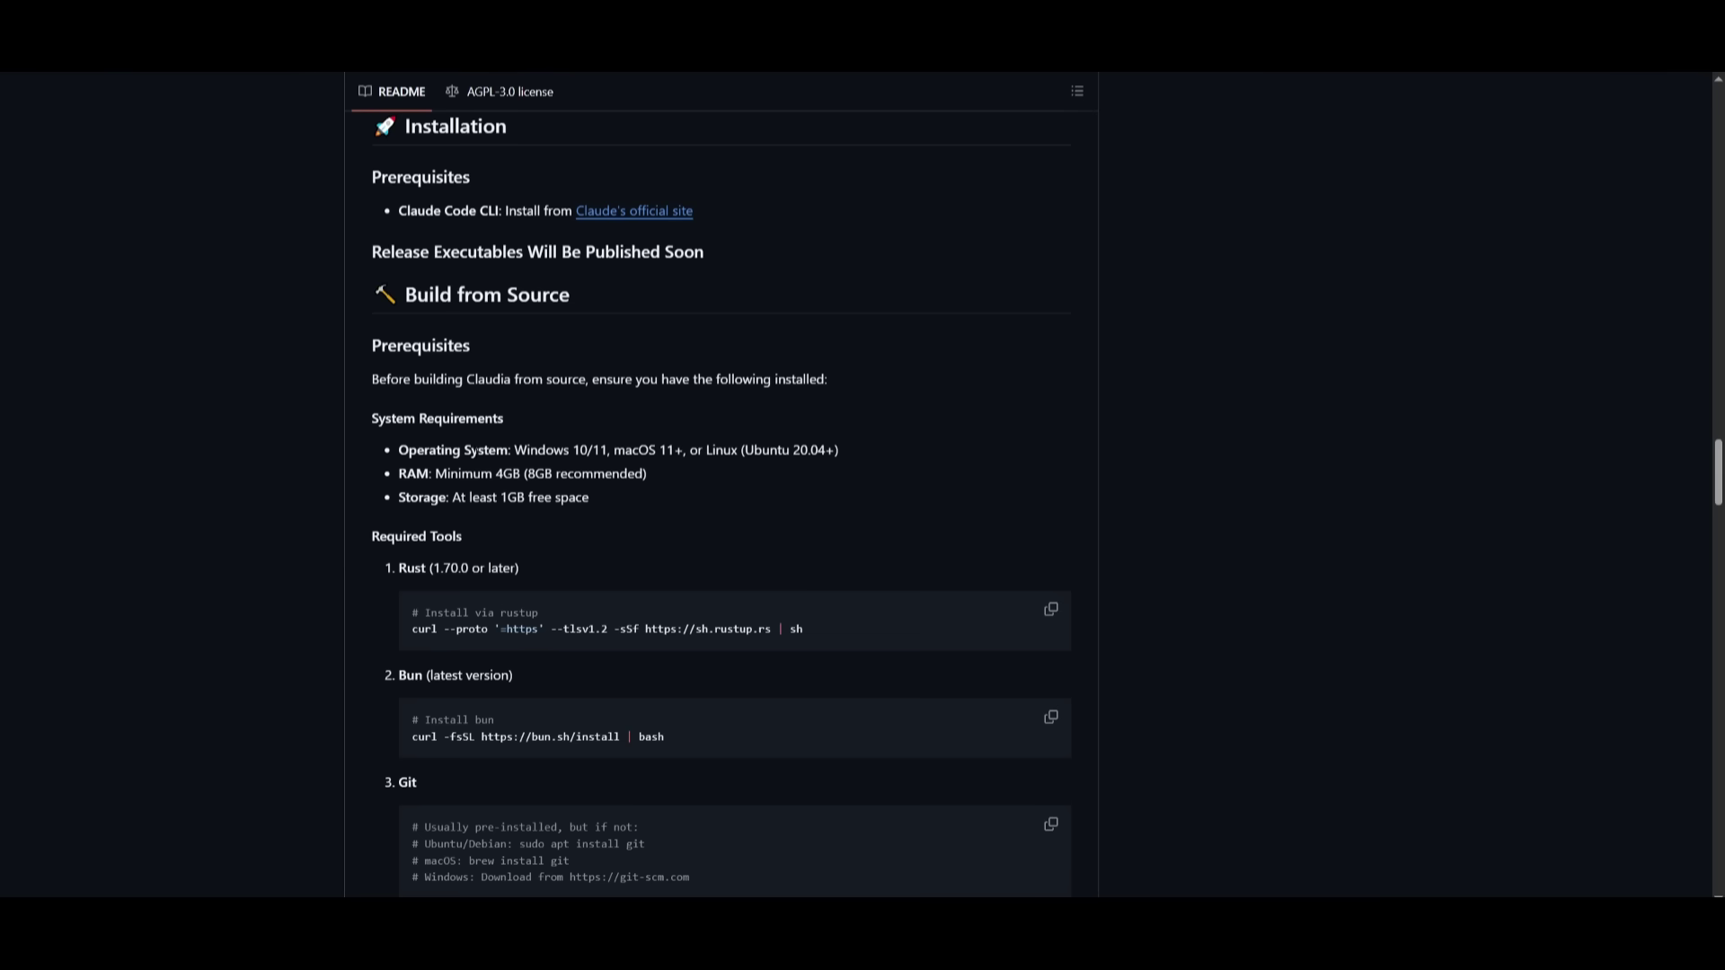
scroll(721, 507, "down", 1)
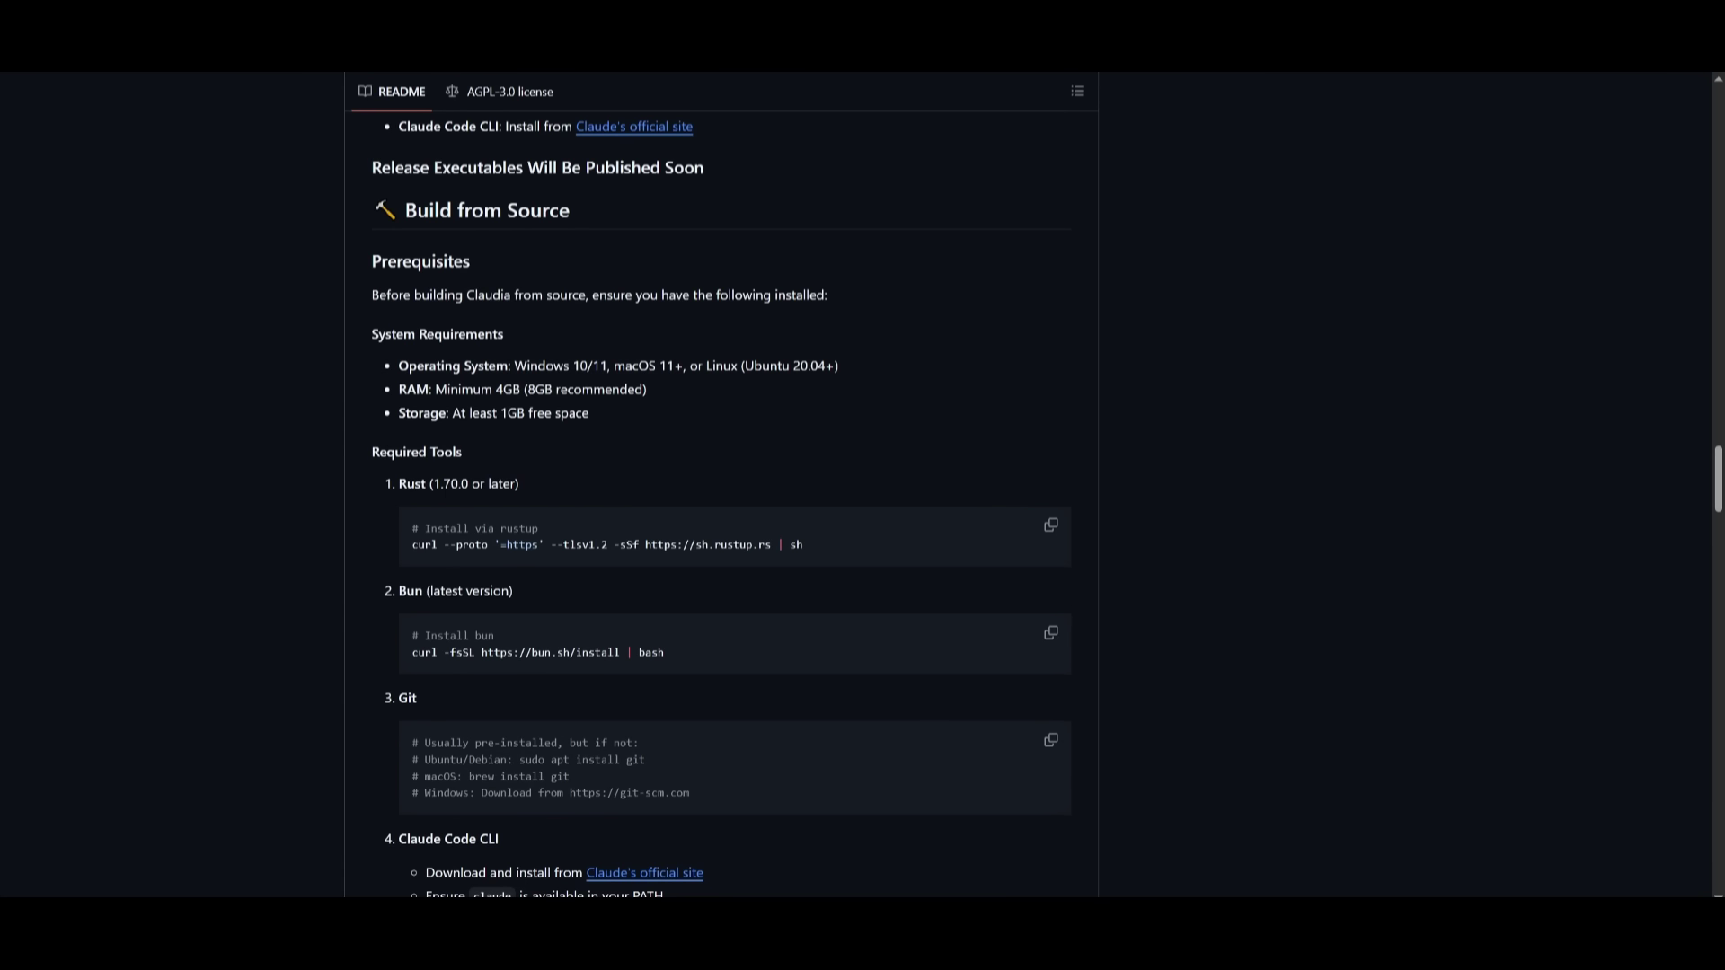
left_click_drag(413, 545, 800, 571)
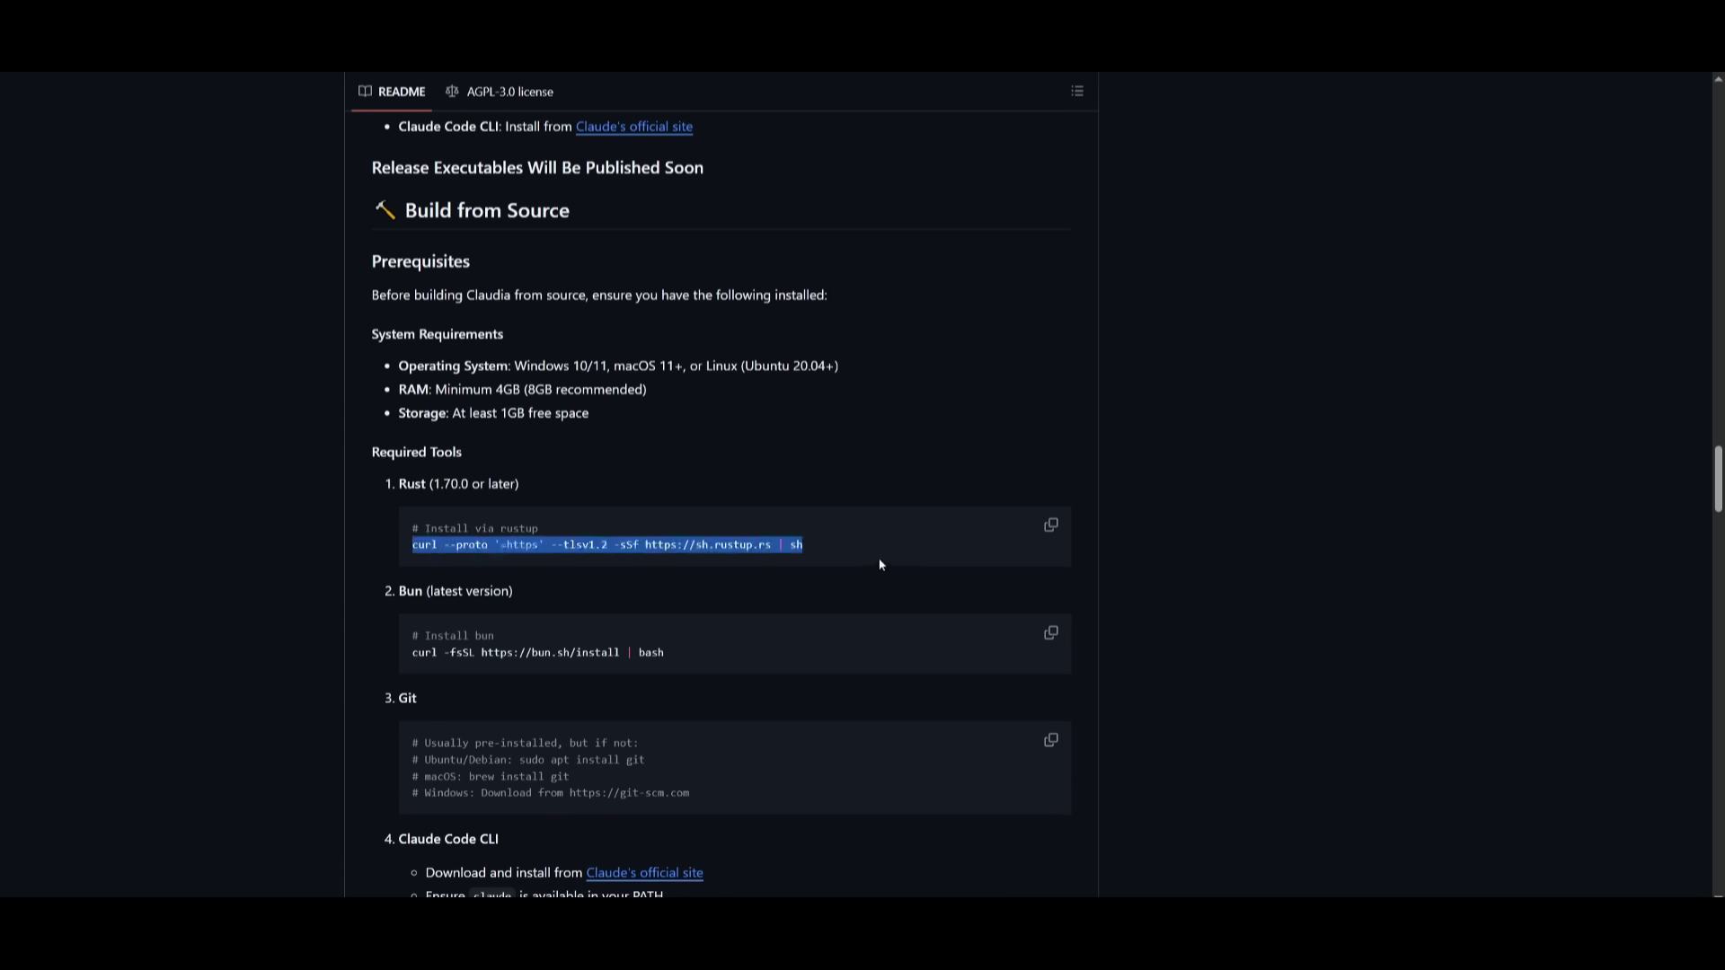
left_click(565, 538)
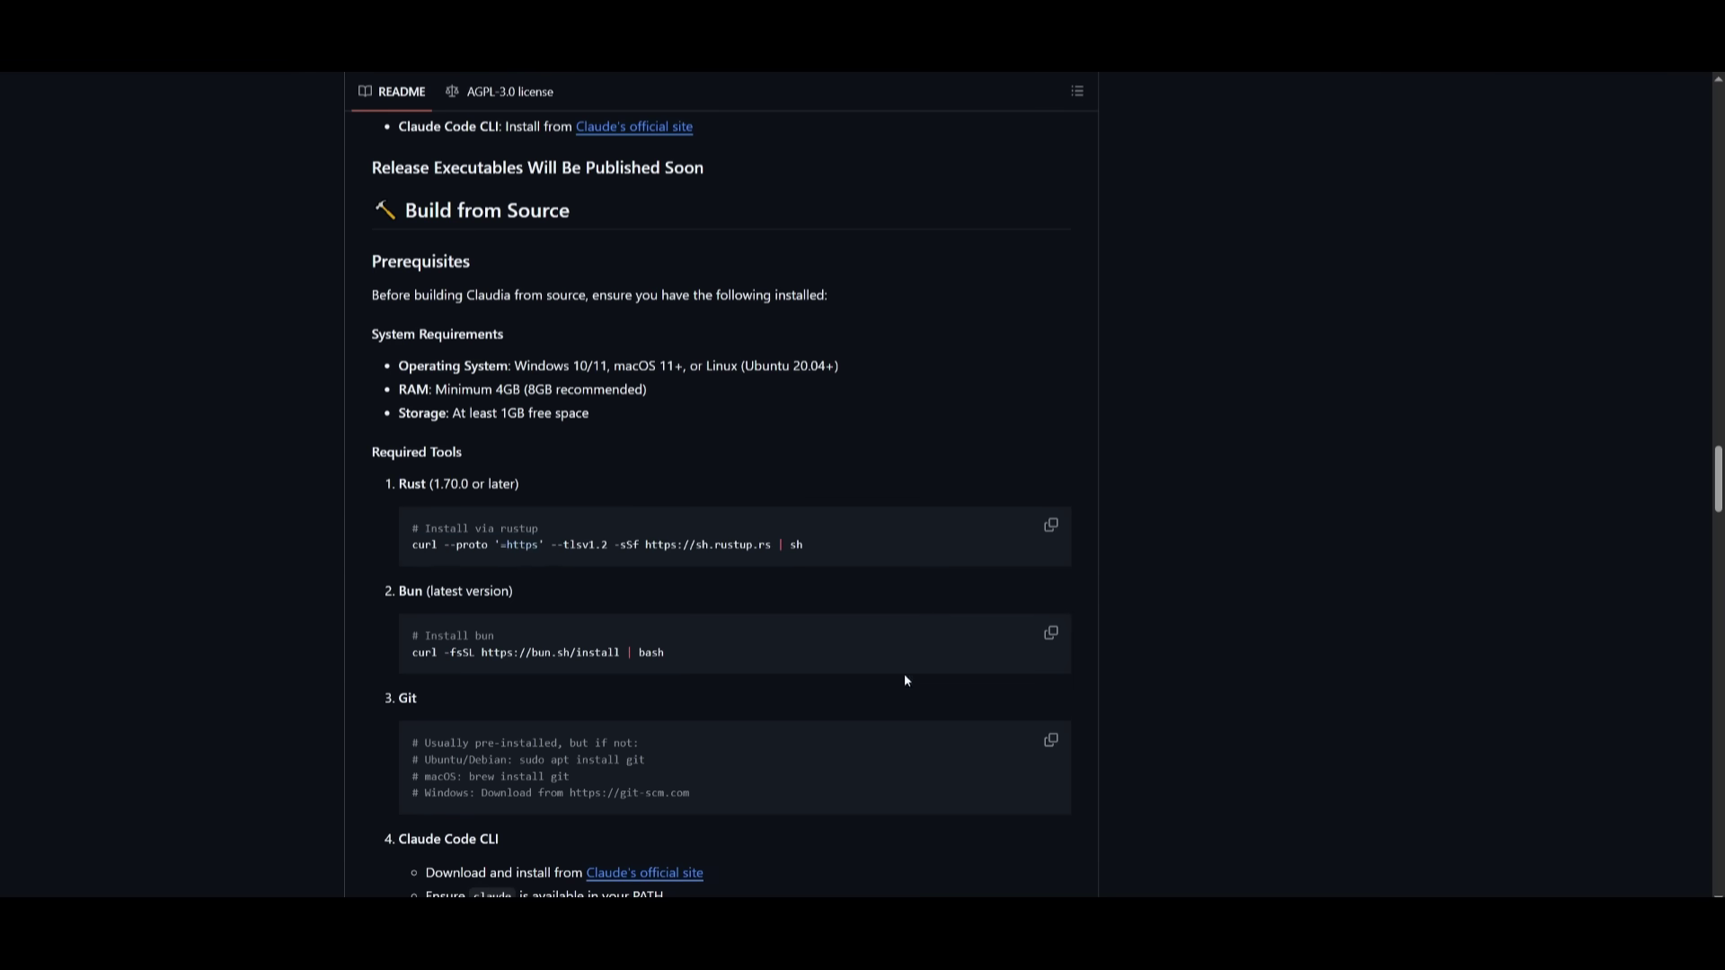
Launch Command Prompt from Start search and select the Bun and git install lines.
key("super")
type("cmd")
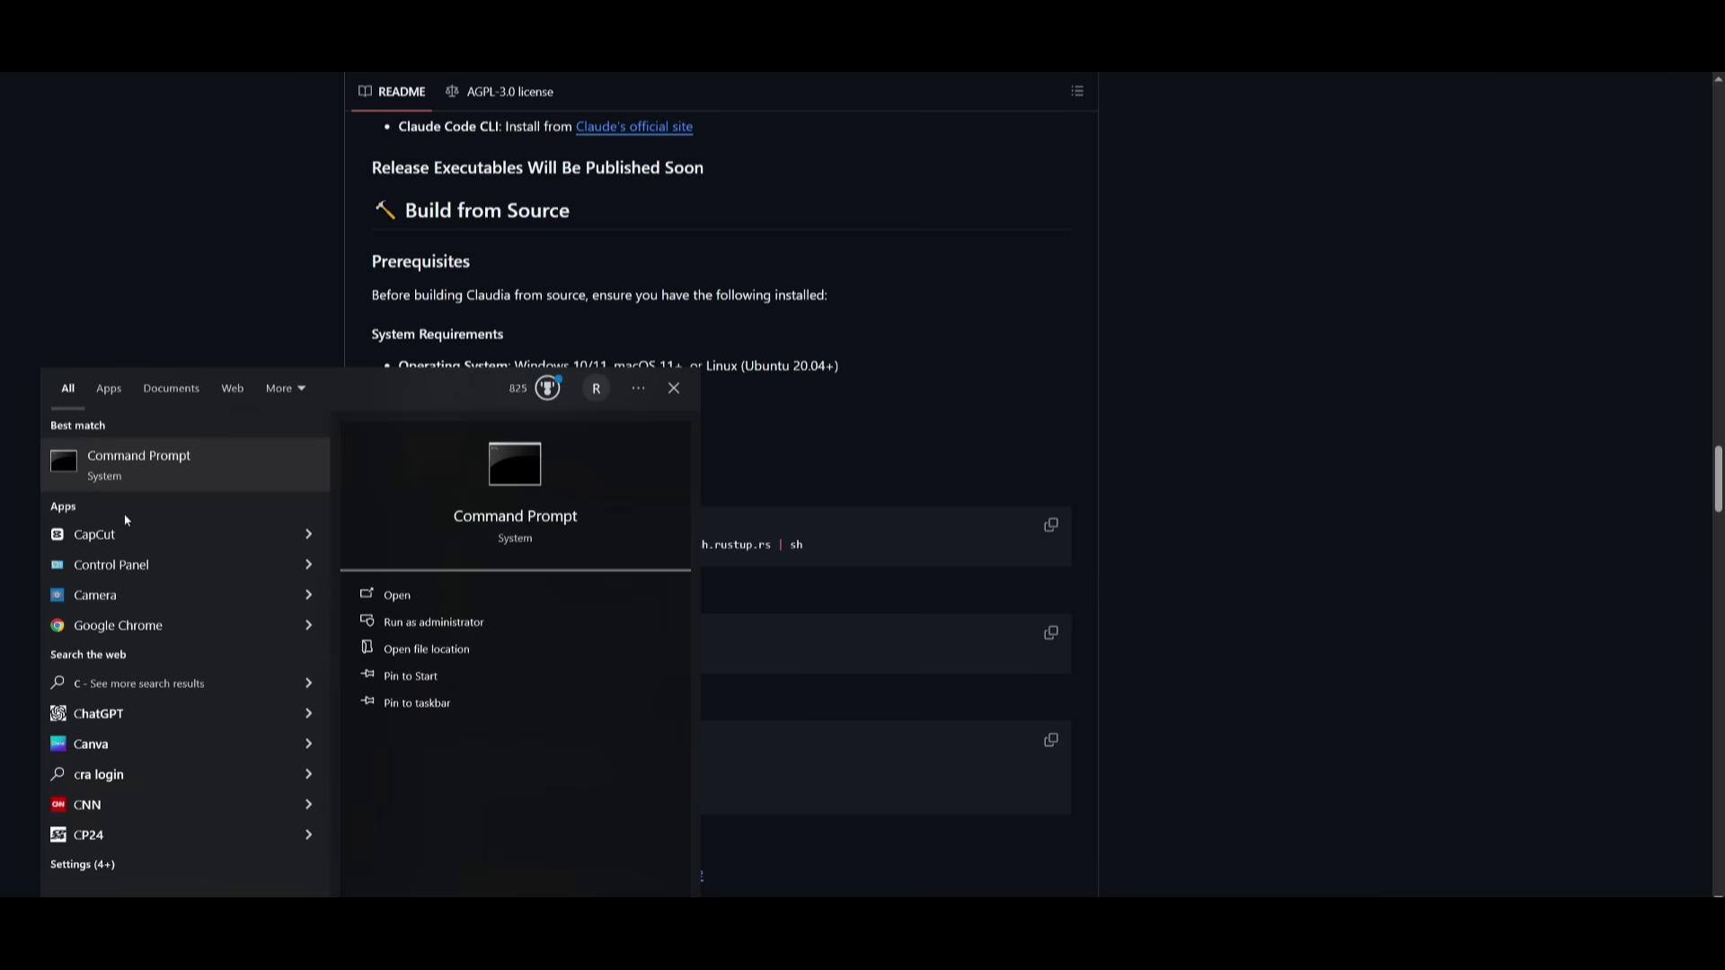
left_click(158, 471)
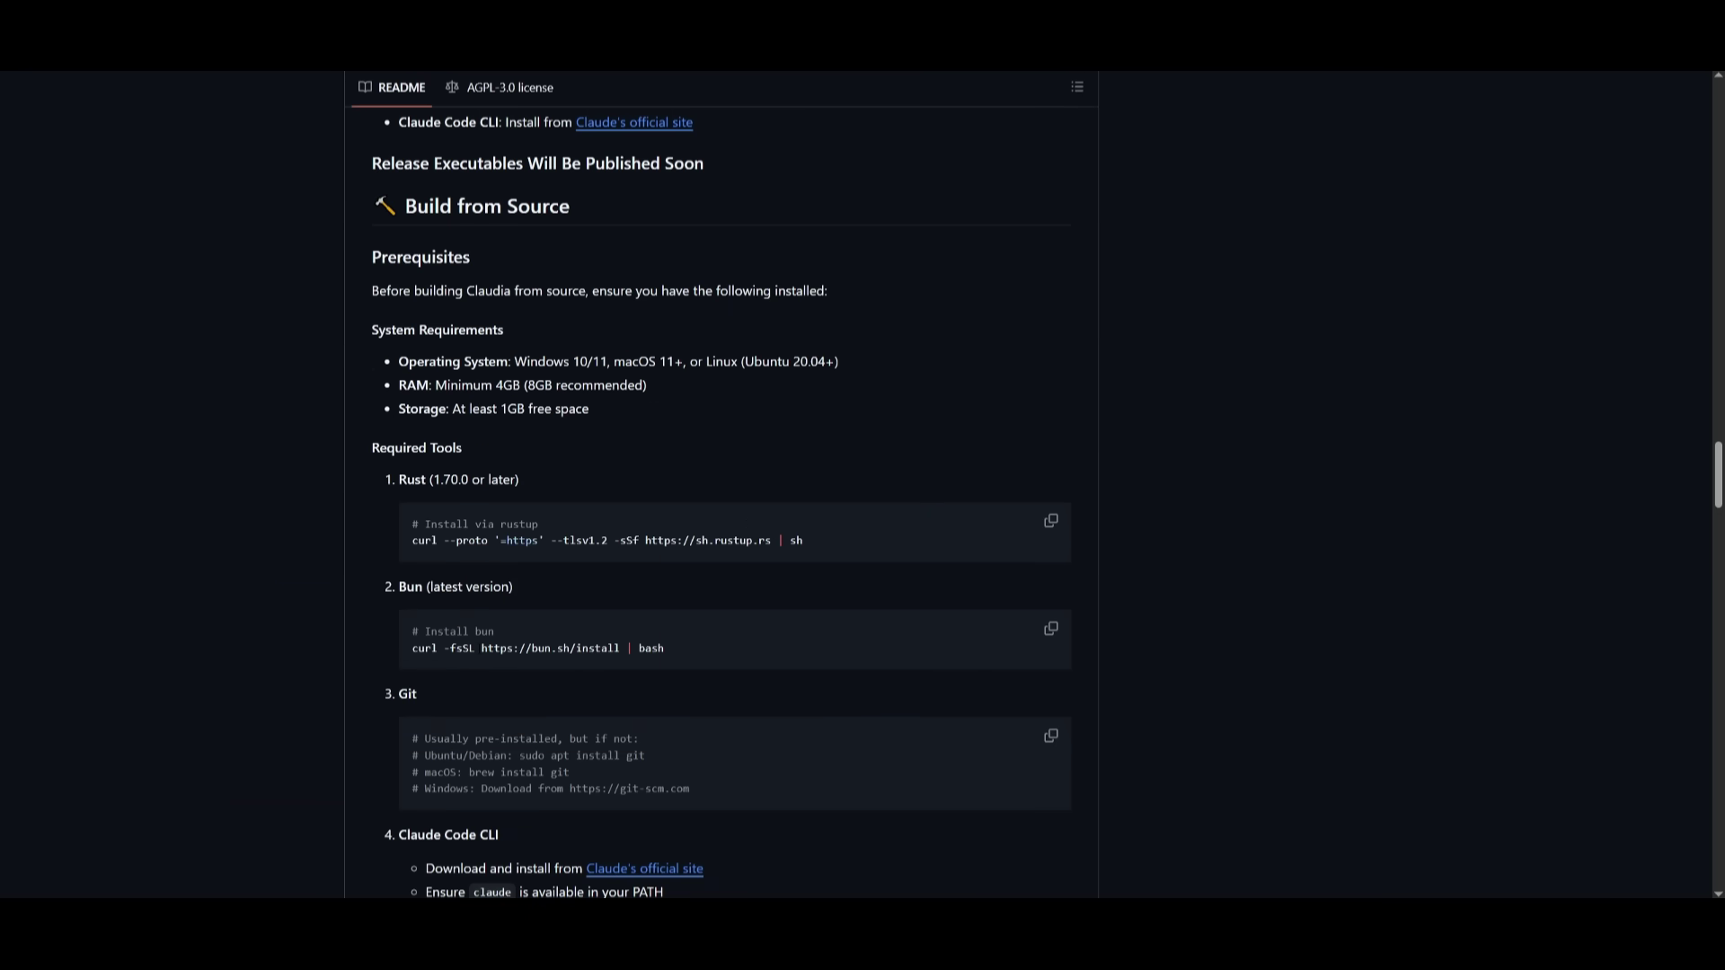
triple_click(479, 648)
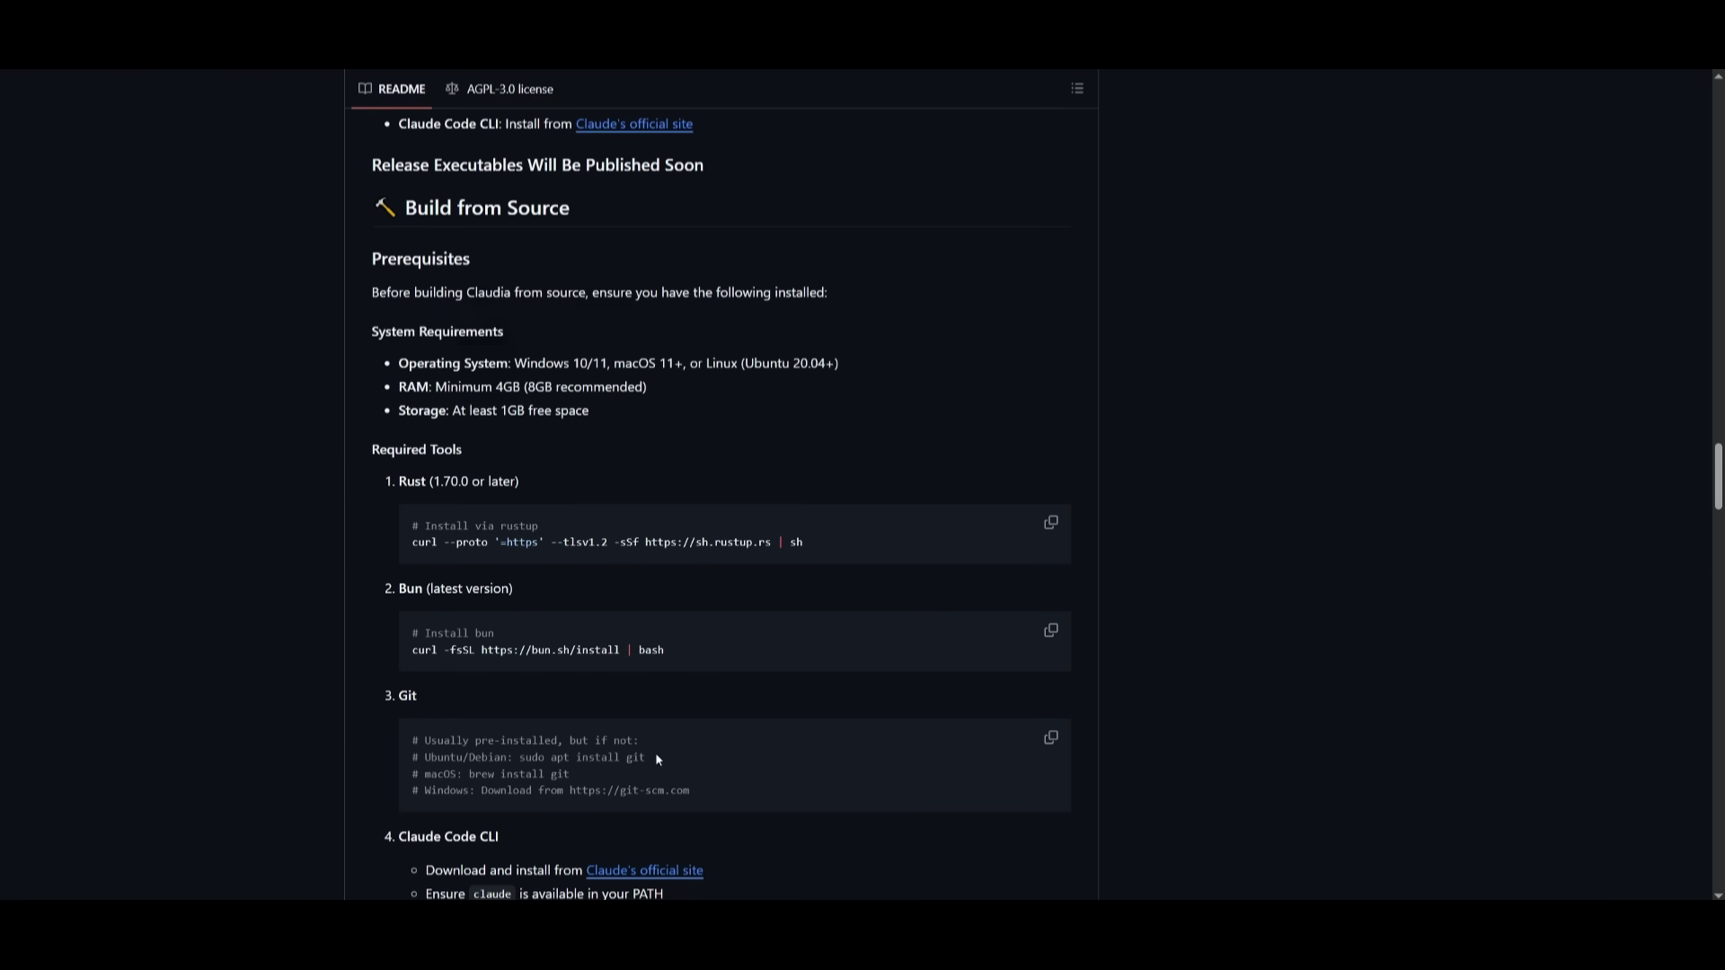
left_click_drag(655, 756, 508, 758)
Scroll down the README to the Build Steps section.
scroll(492, 658, "down", 2)
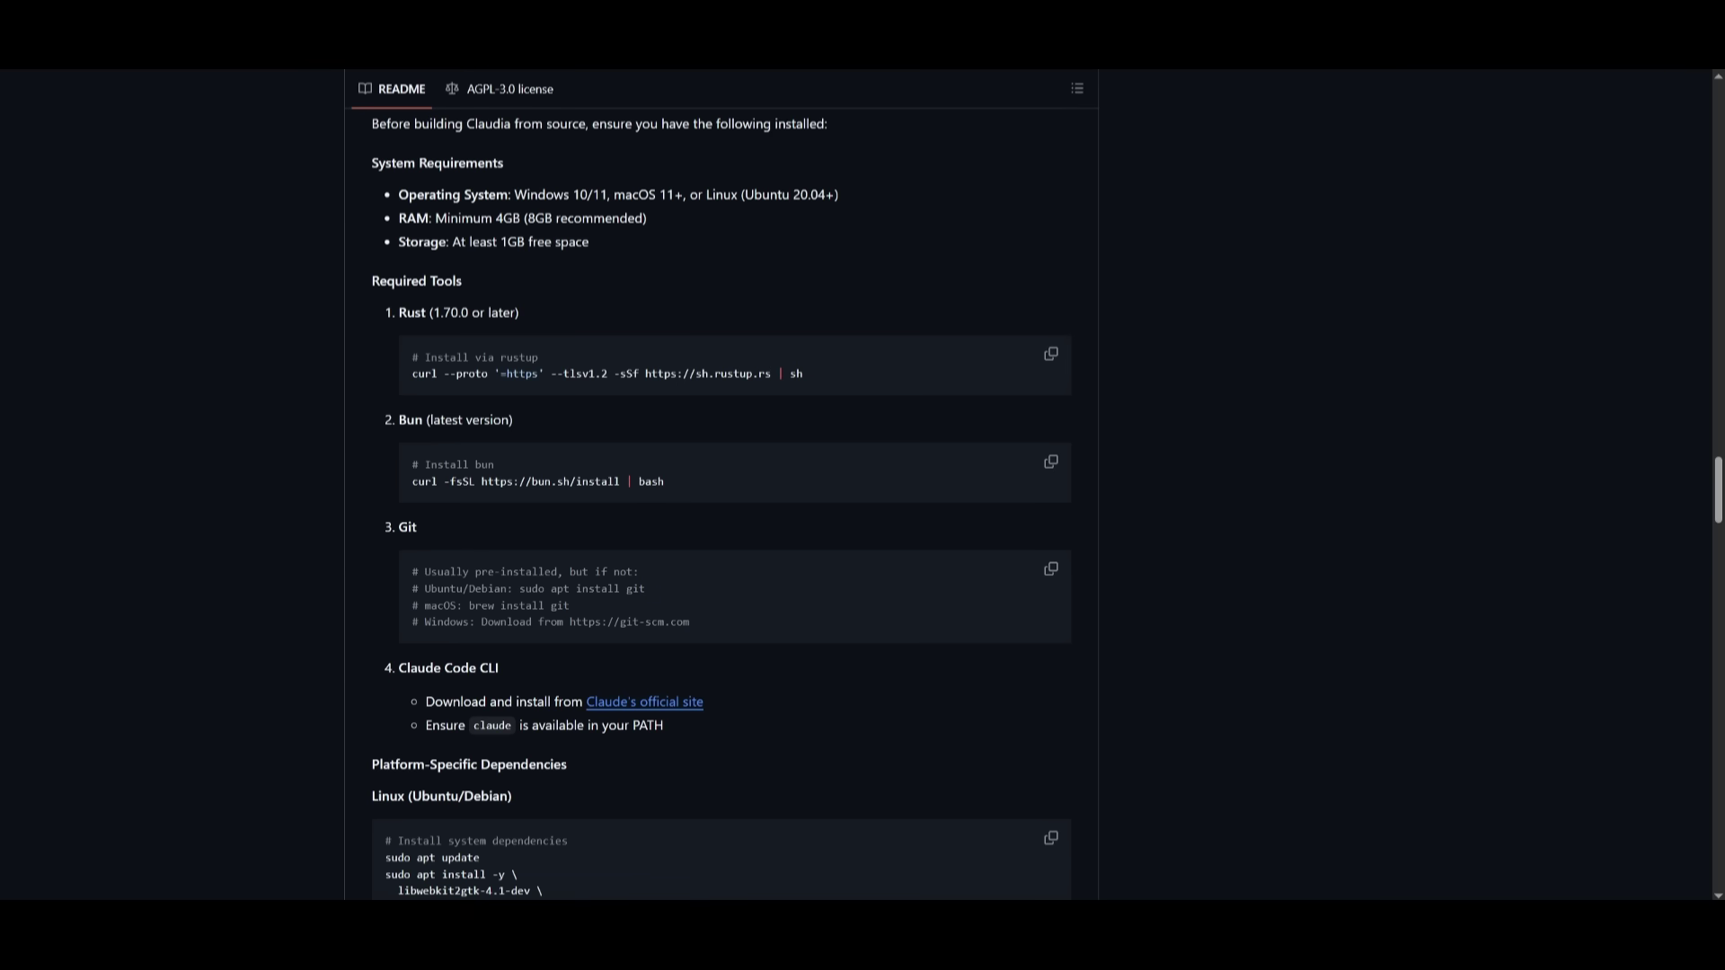
scroll(563, 746, "down", 2)
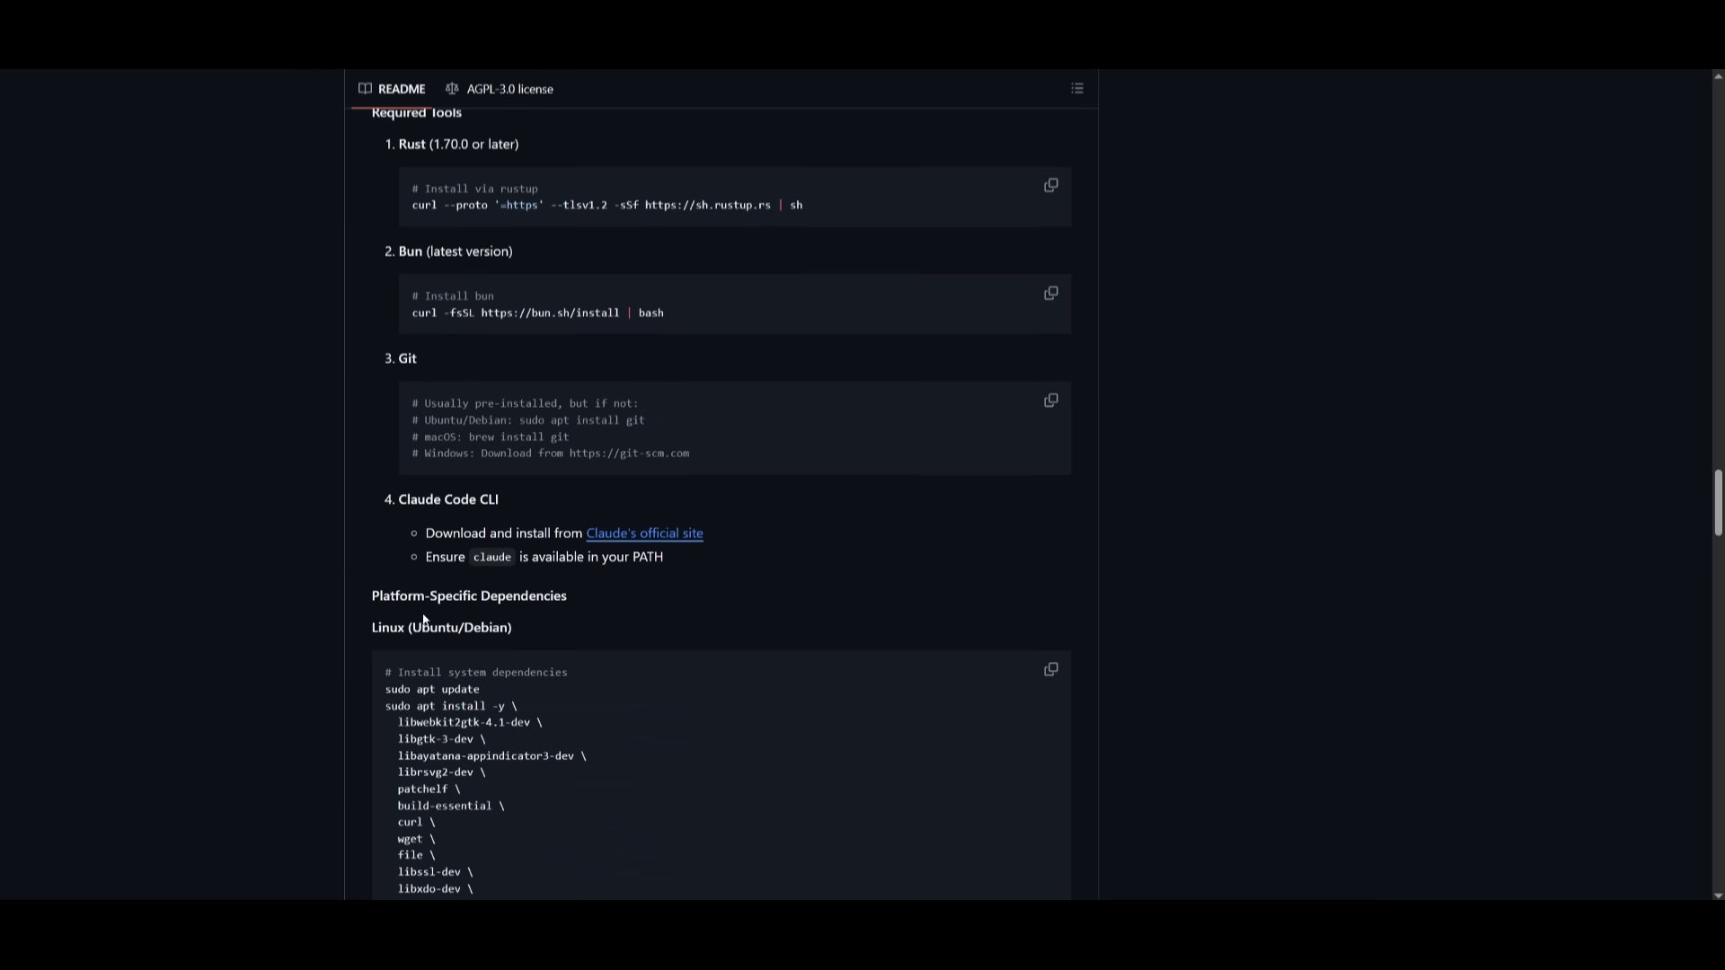
scroll(387, 618, "down", 1)
scroll(387, 618, "down", 1)
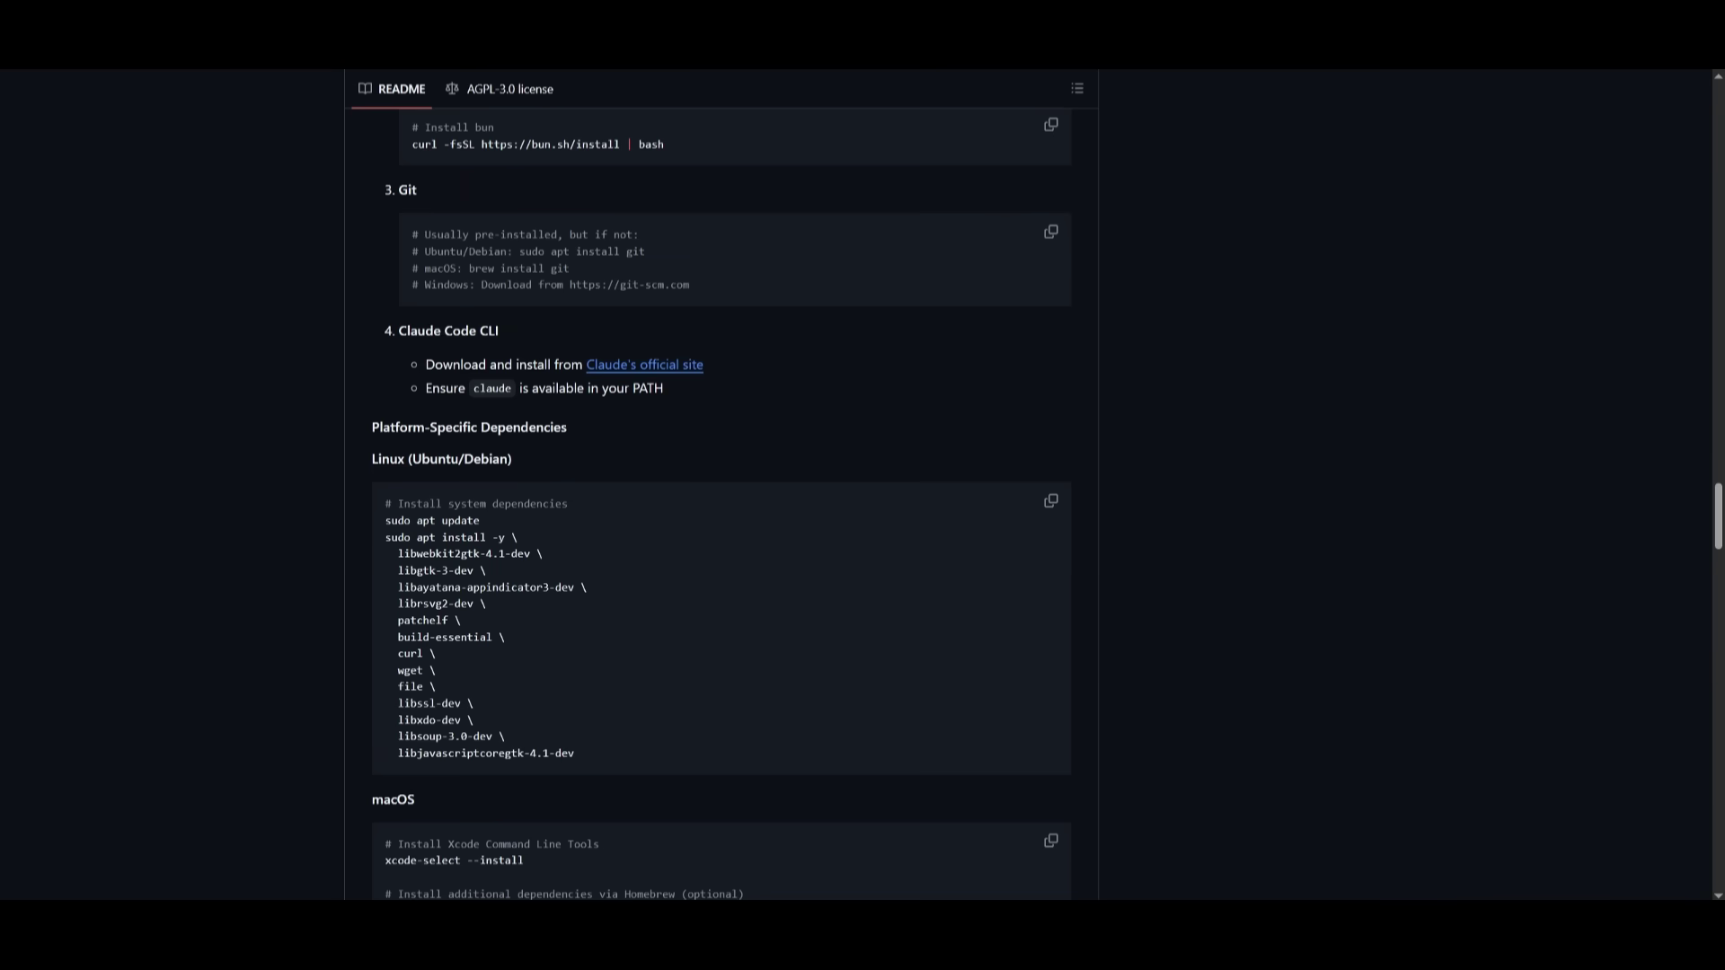
scroll(452, 576, "down", 3)
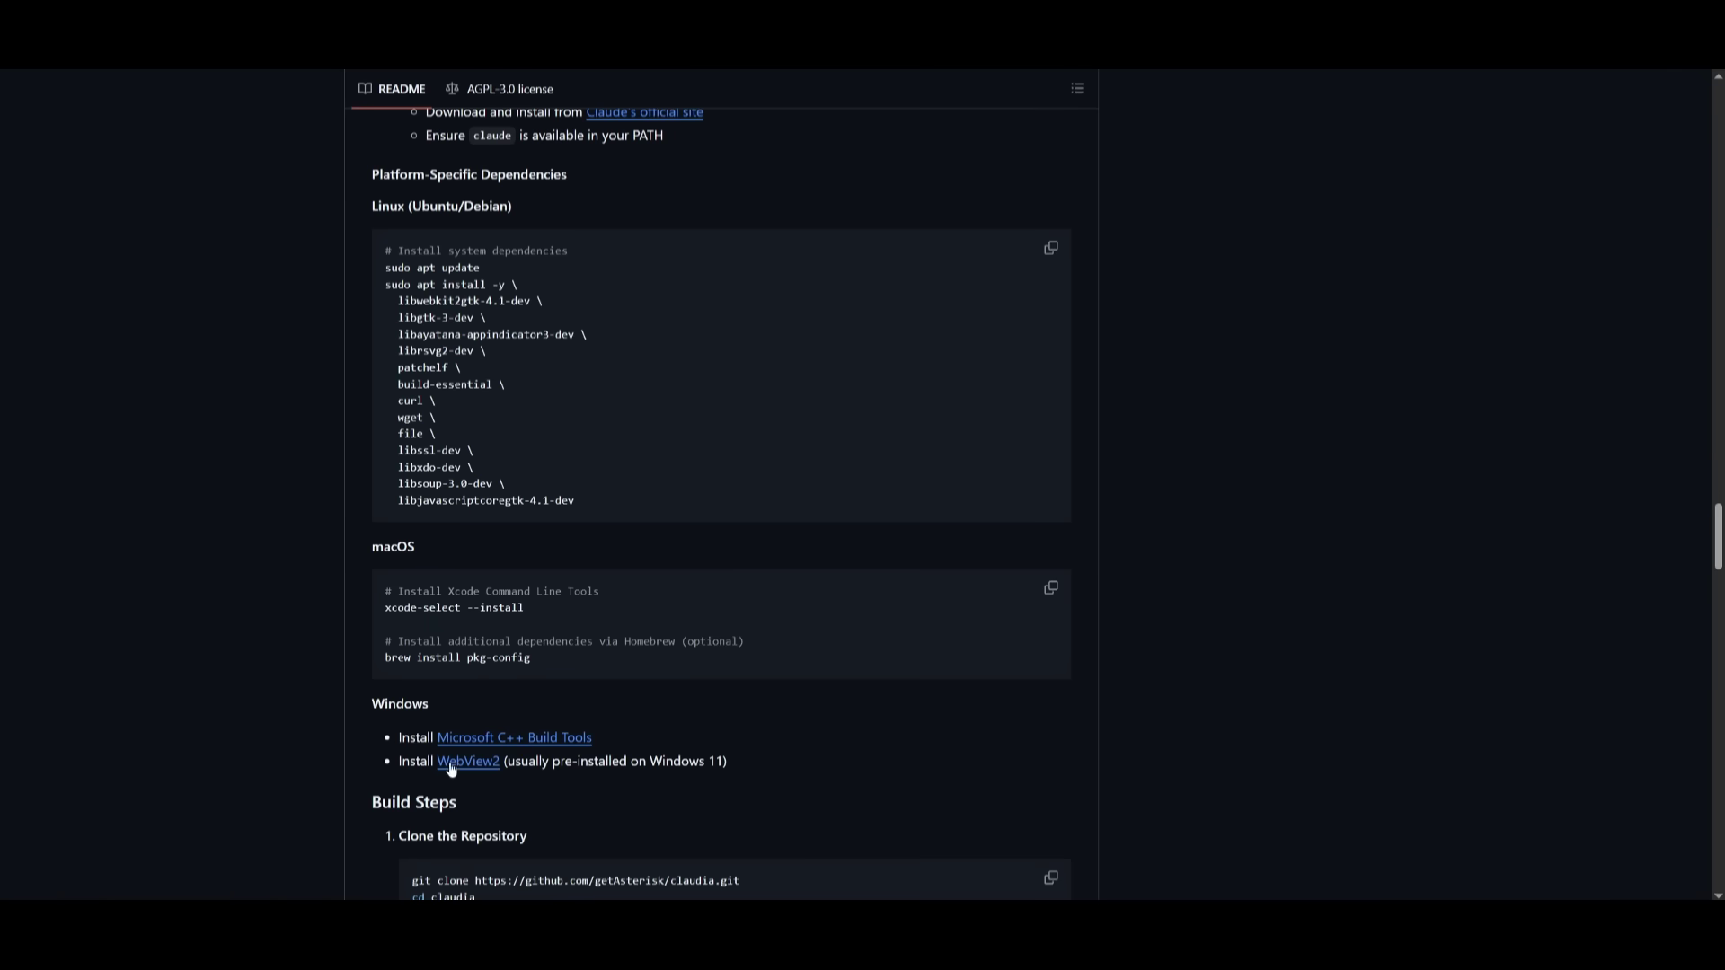
scroll(512, 759, "down", 2)
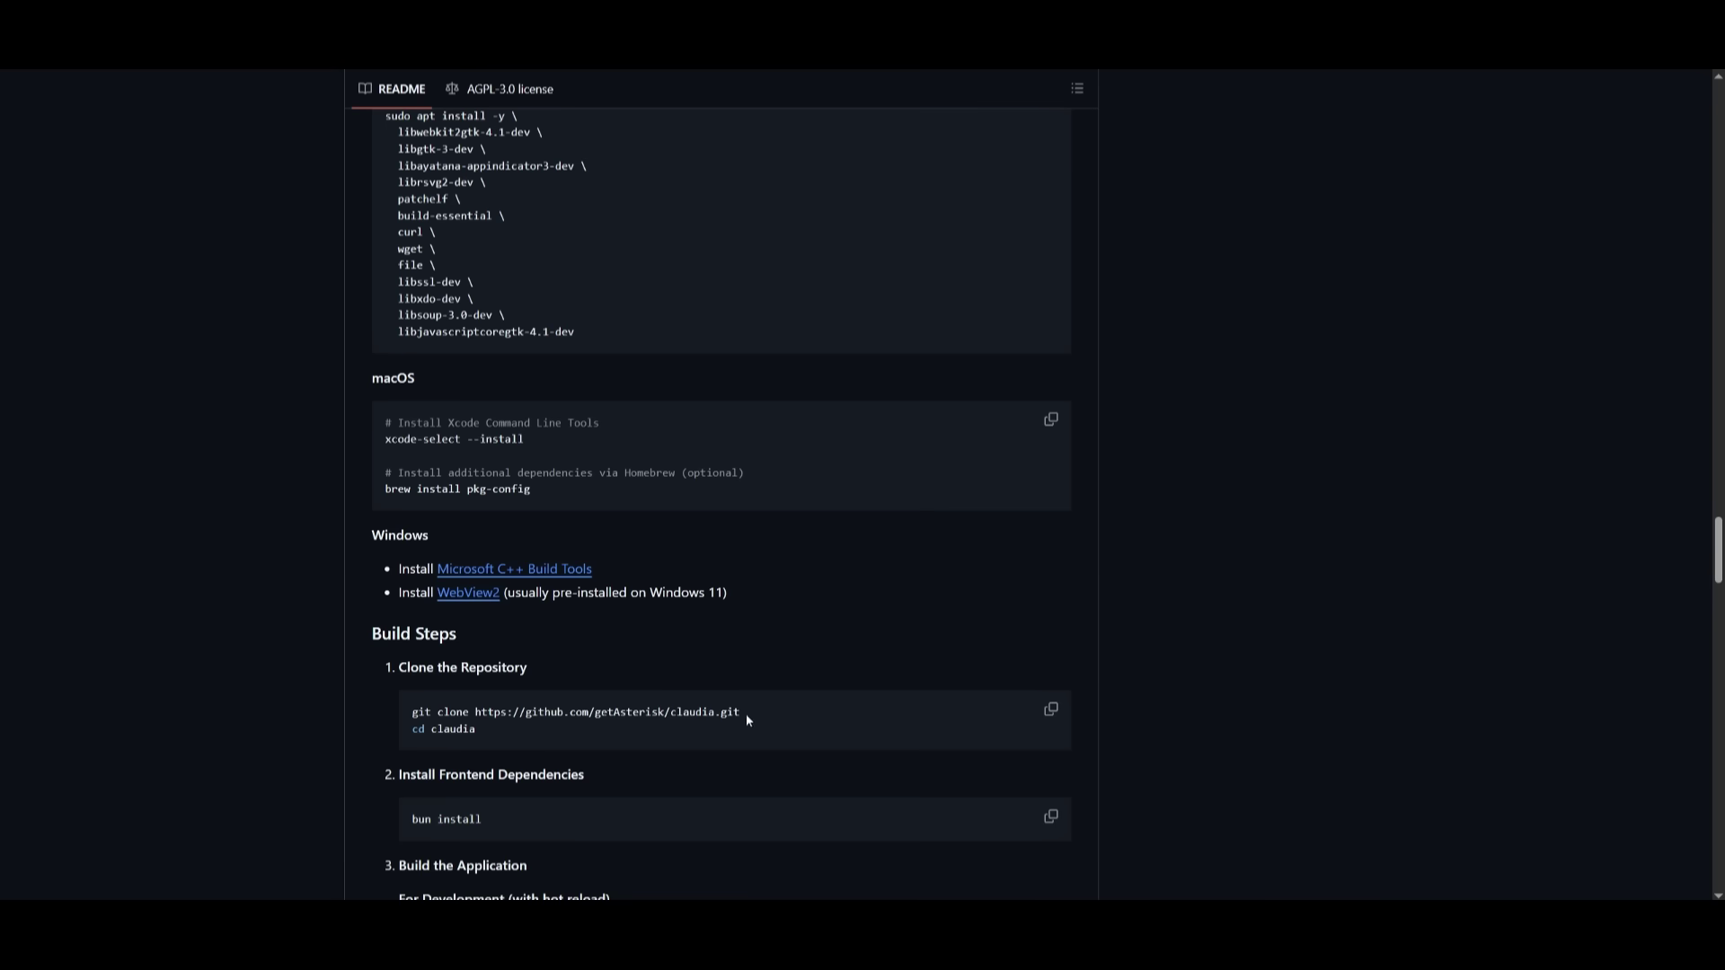
Copy the git clone command from the README and run it in the WSL terminal.
left_click_drag(746, 713, 412, 712)
key("ctrl+c")
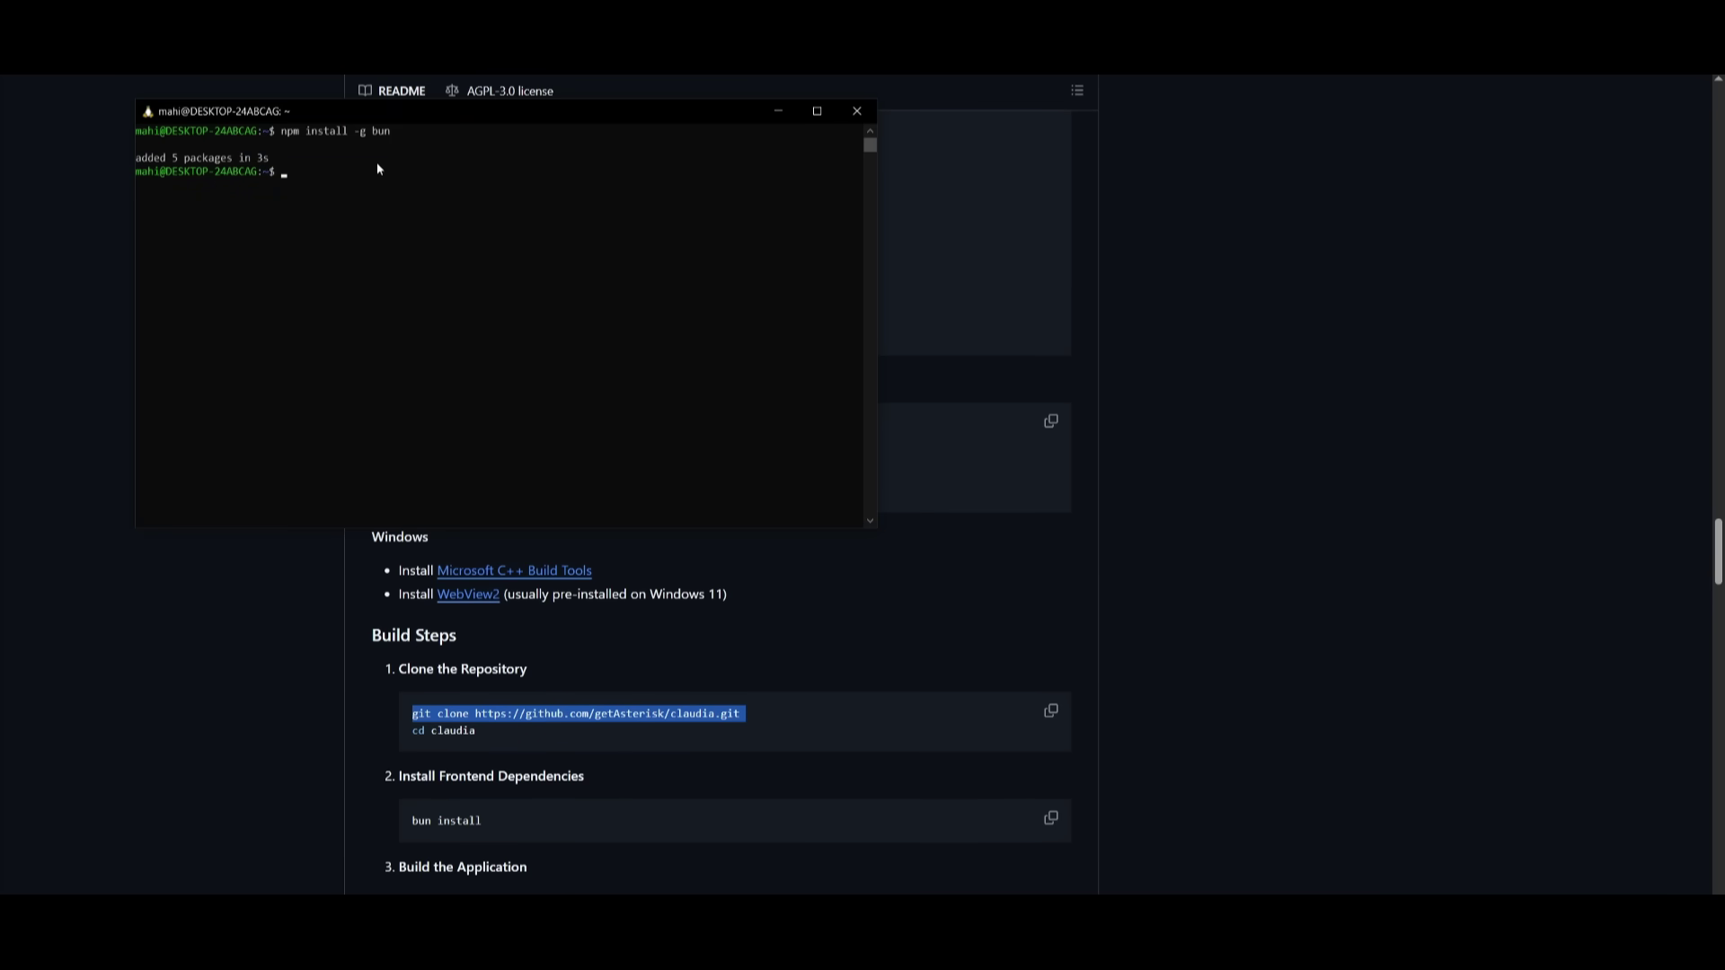
left_click_drag(374, 110, 475, 260)
right_click(396, 336)
key("Return")
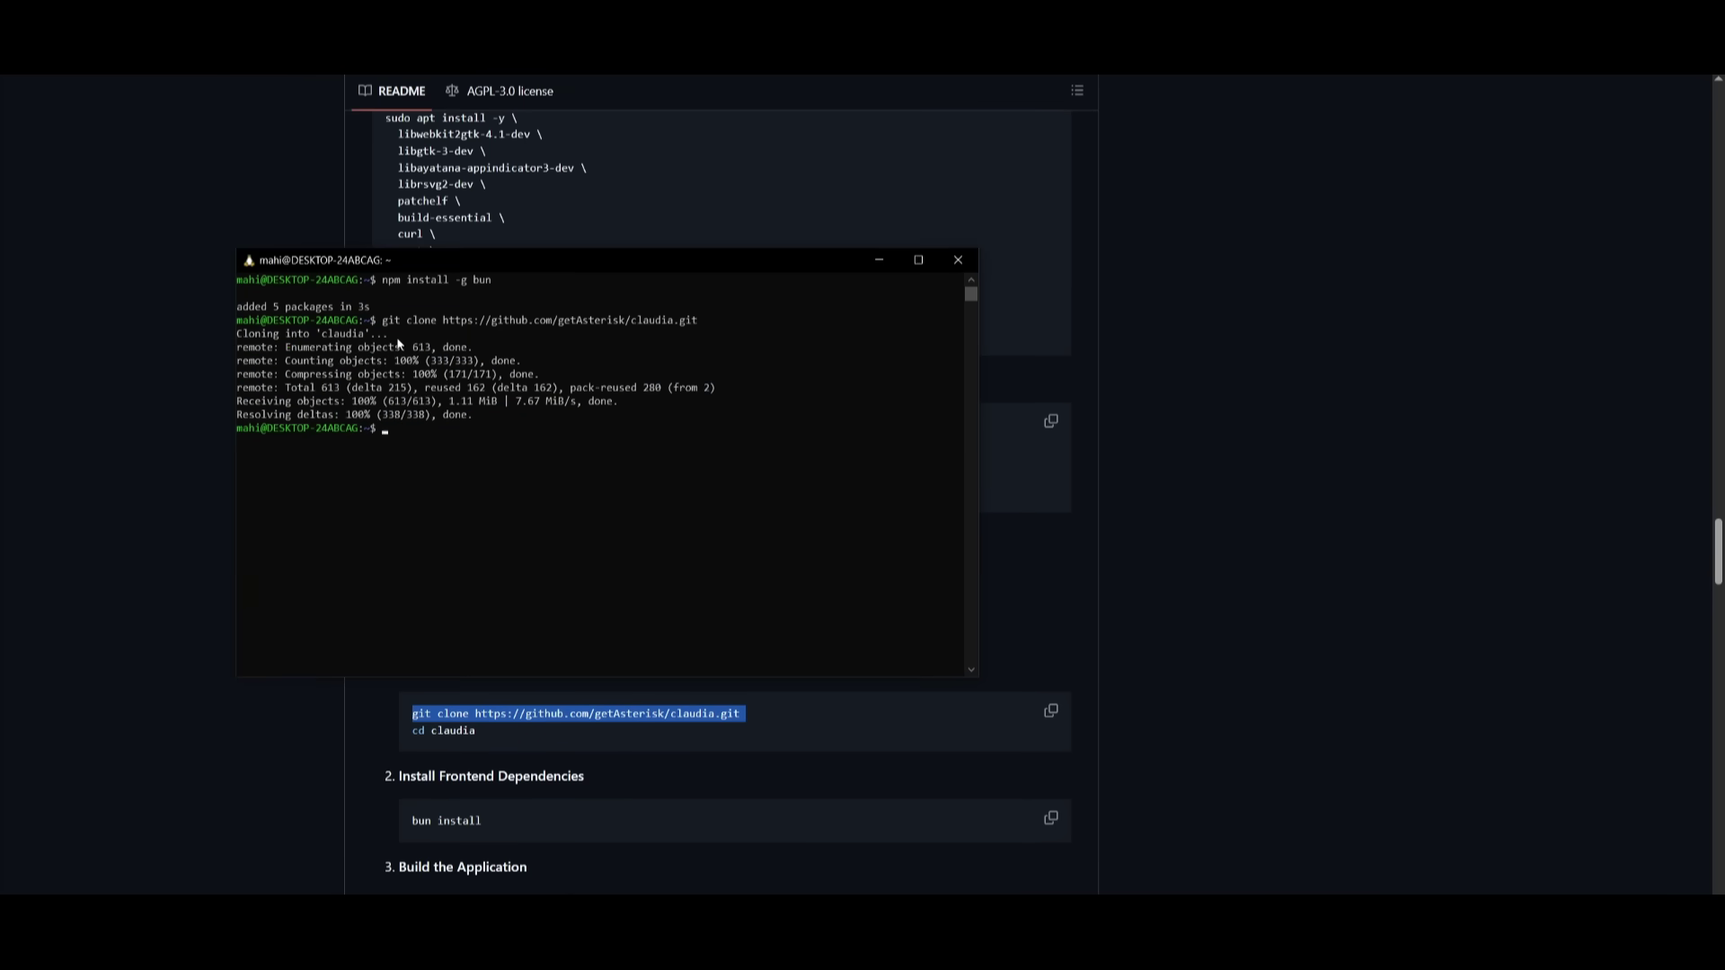
Paste 'cd claudia' into the terminal to enter the cloned folder.
left_click(66, 421)
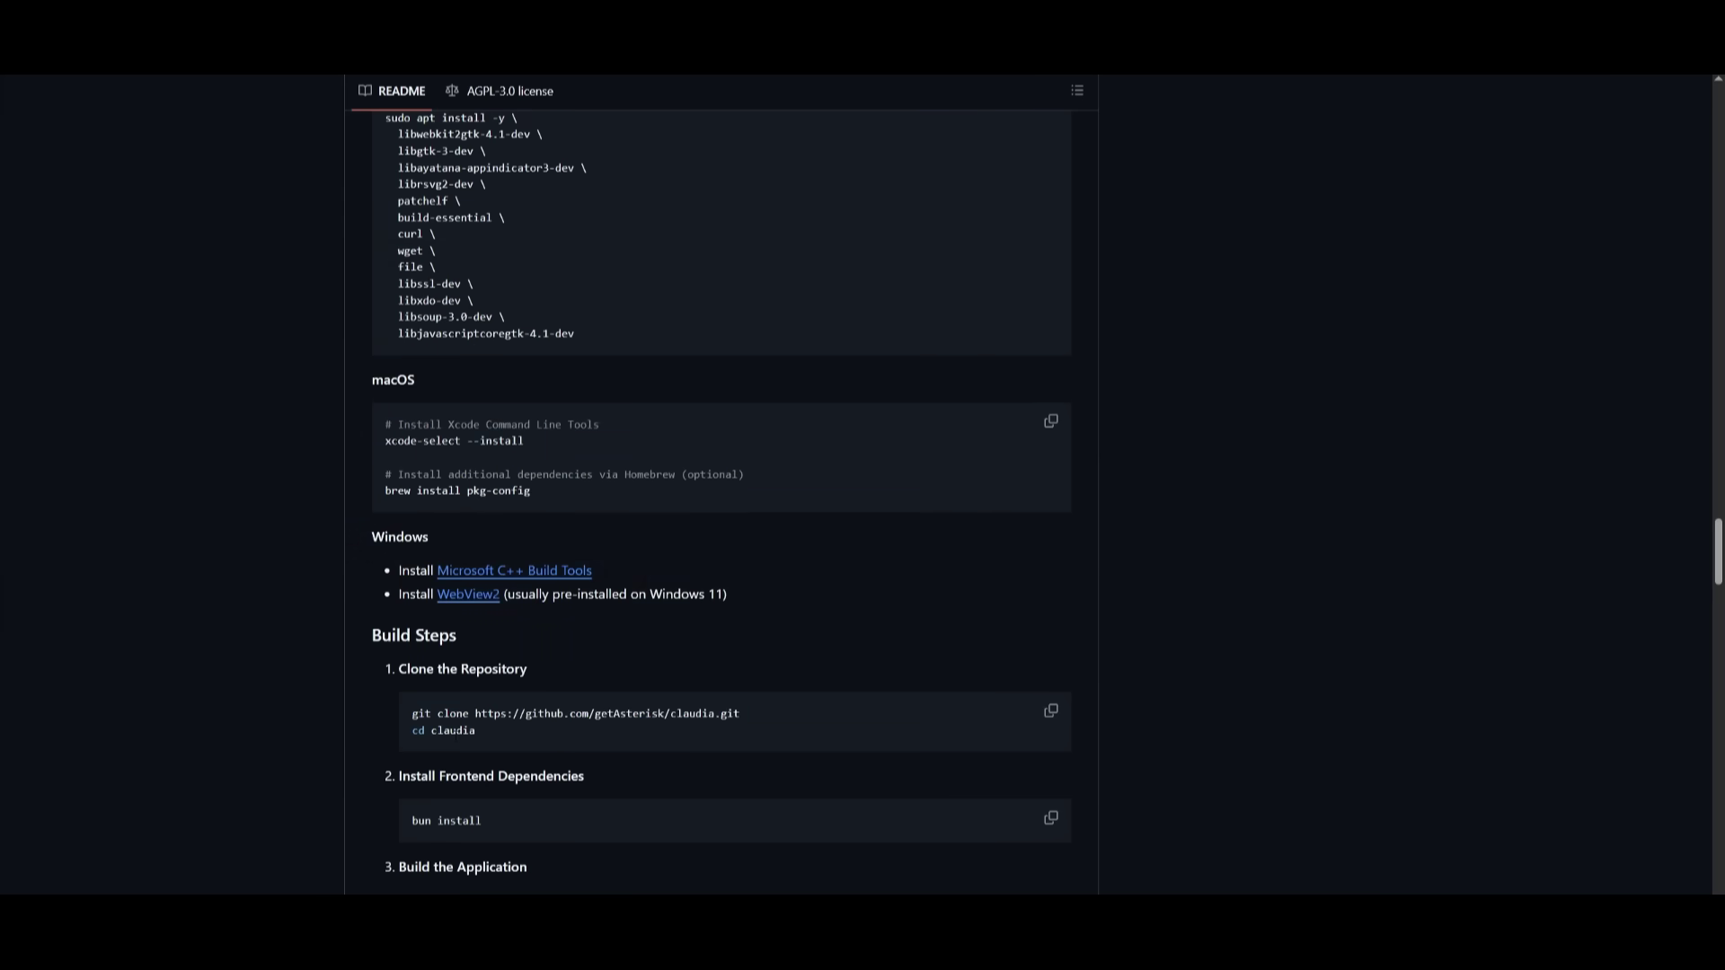
triple_click(454, 731)
key("ctrl+c")
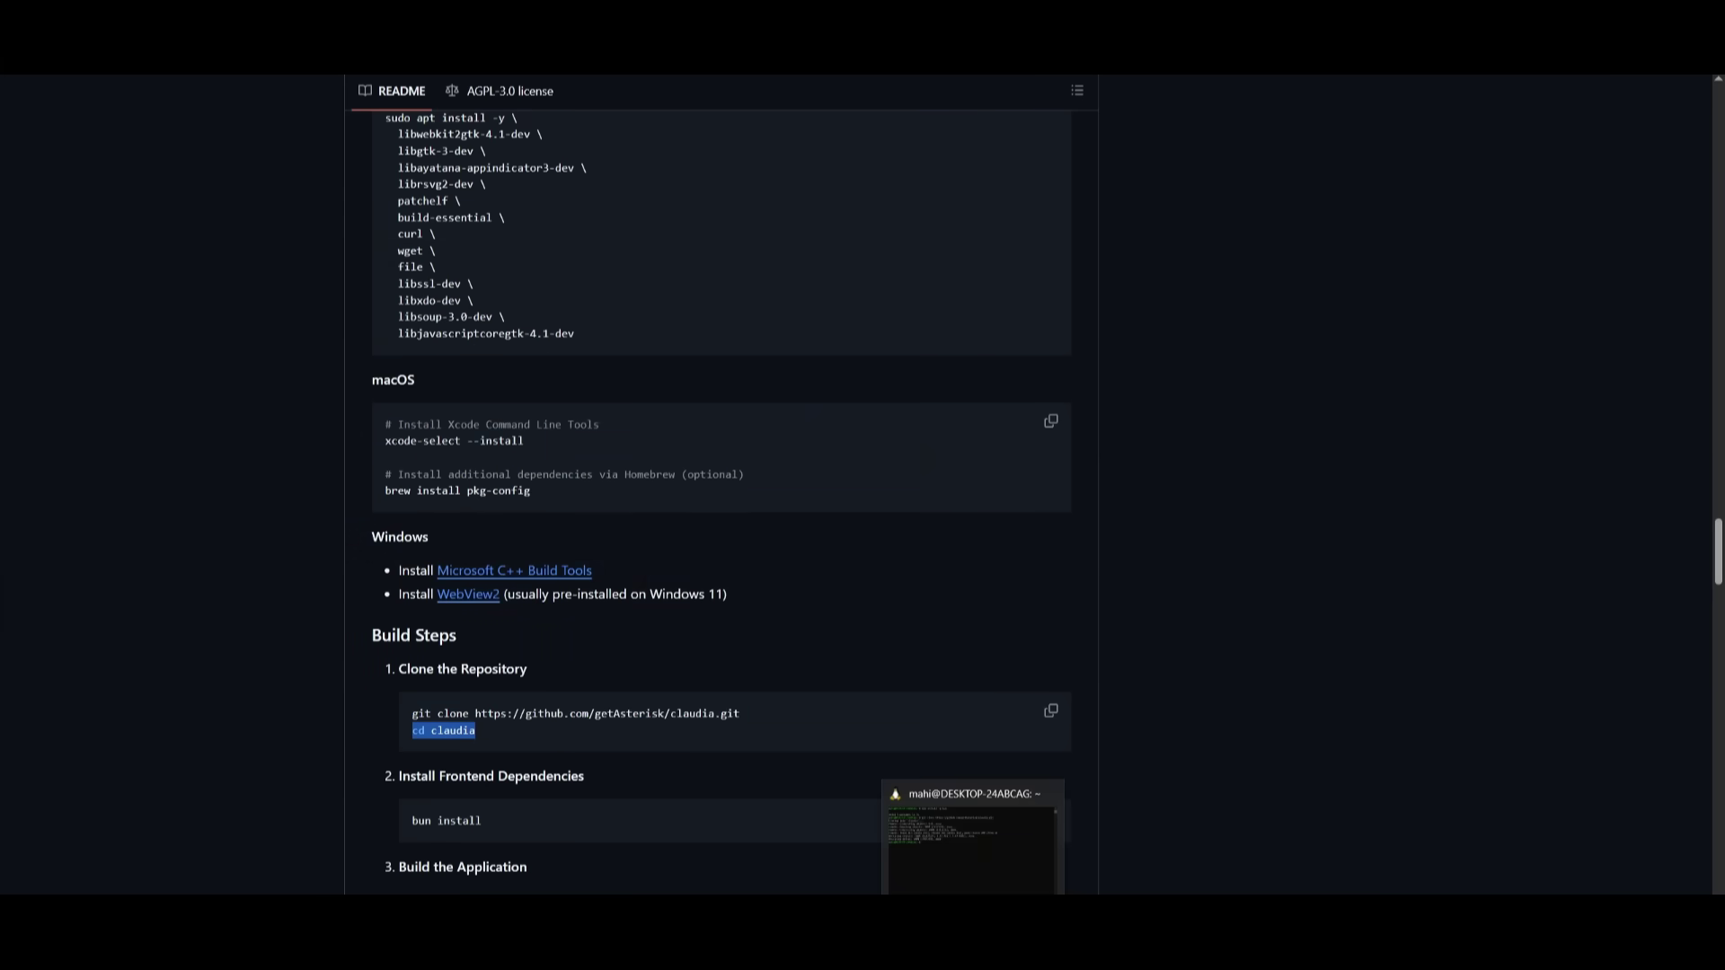
left_click(969, 852)
right_click(401, 439)
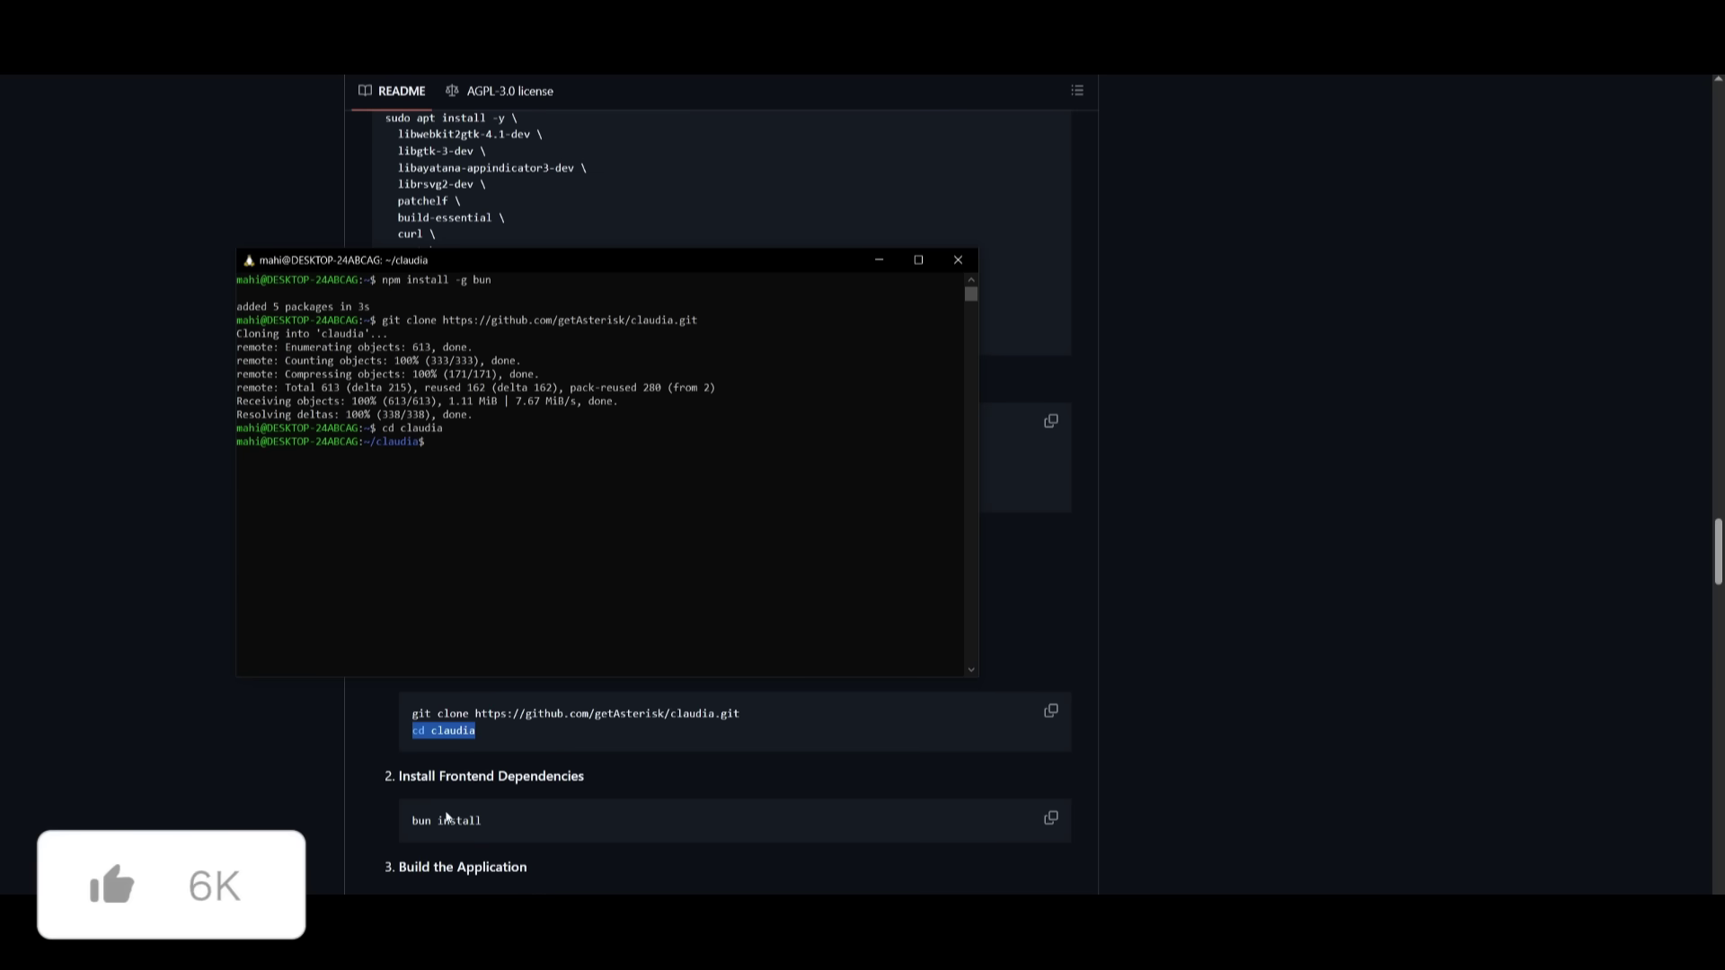
Copy 'bun install' from the README and run it in the claudia folder.
left_click(302, 687)
double_click(458, 820)
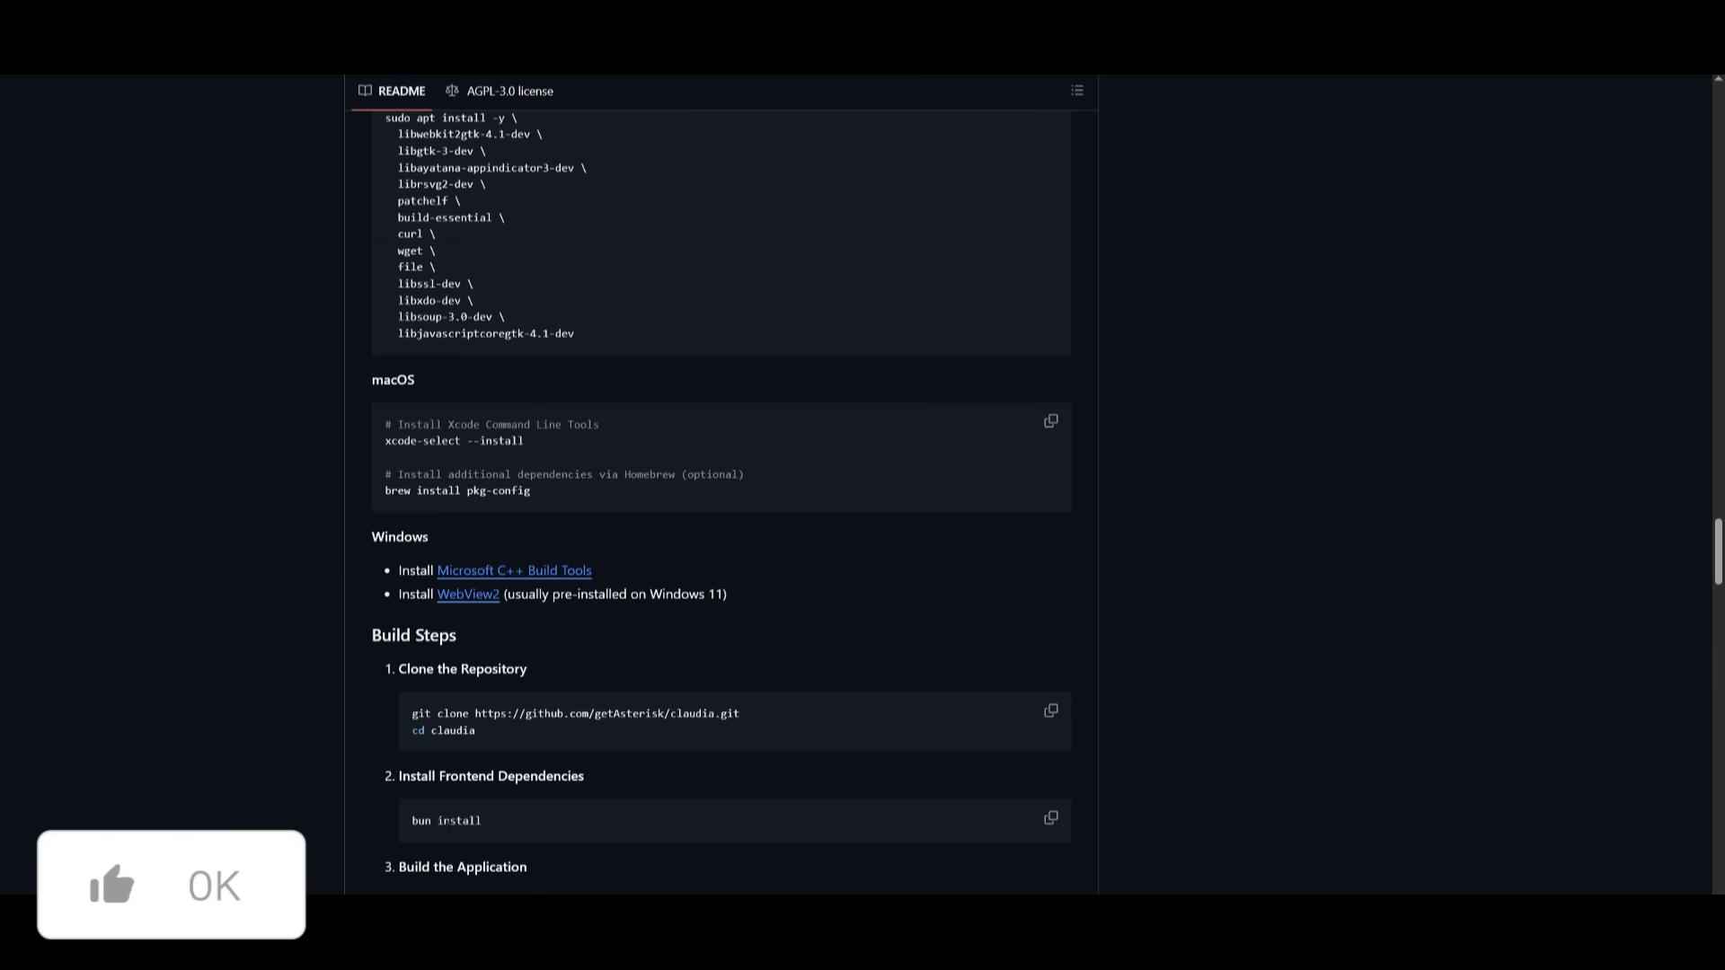
left_click(446, 825)
left_click_drag(482, 821, 411, 821)
key("ctrl+c")
key("alt+Tab")
right_click(423, 455)
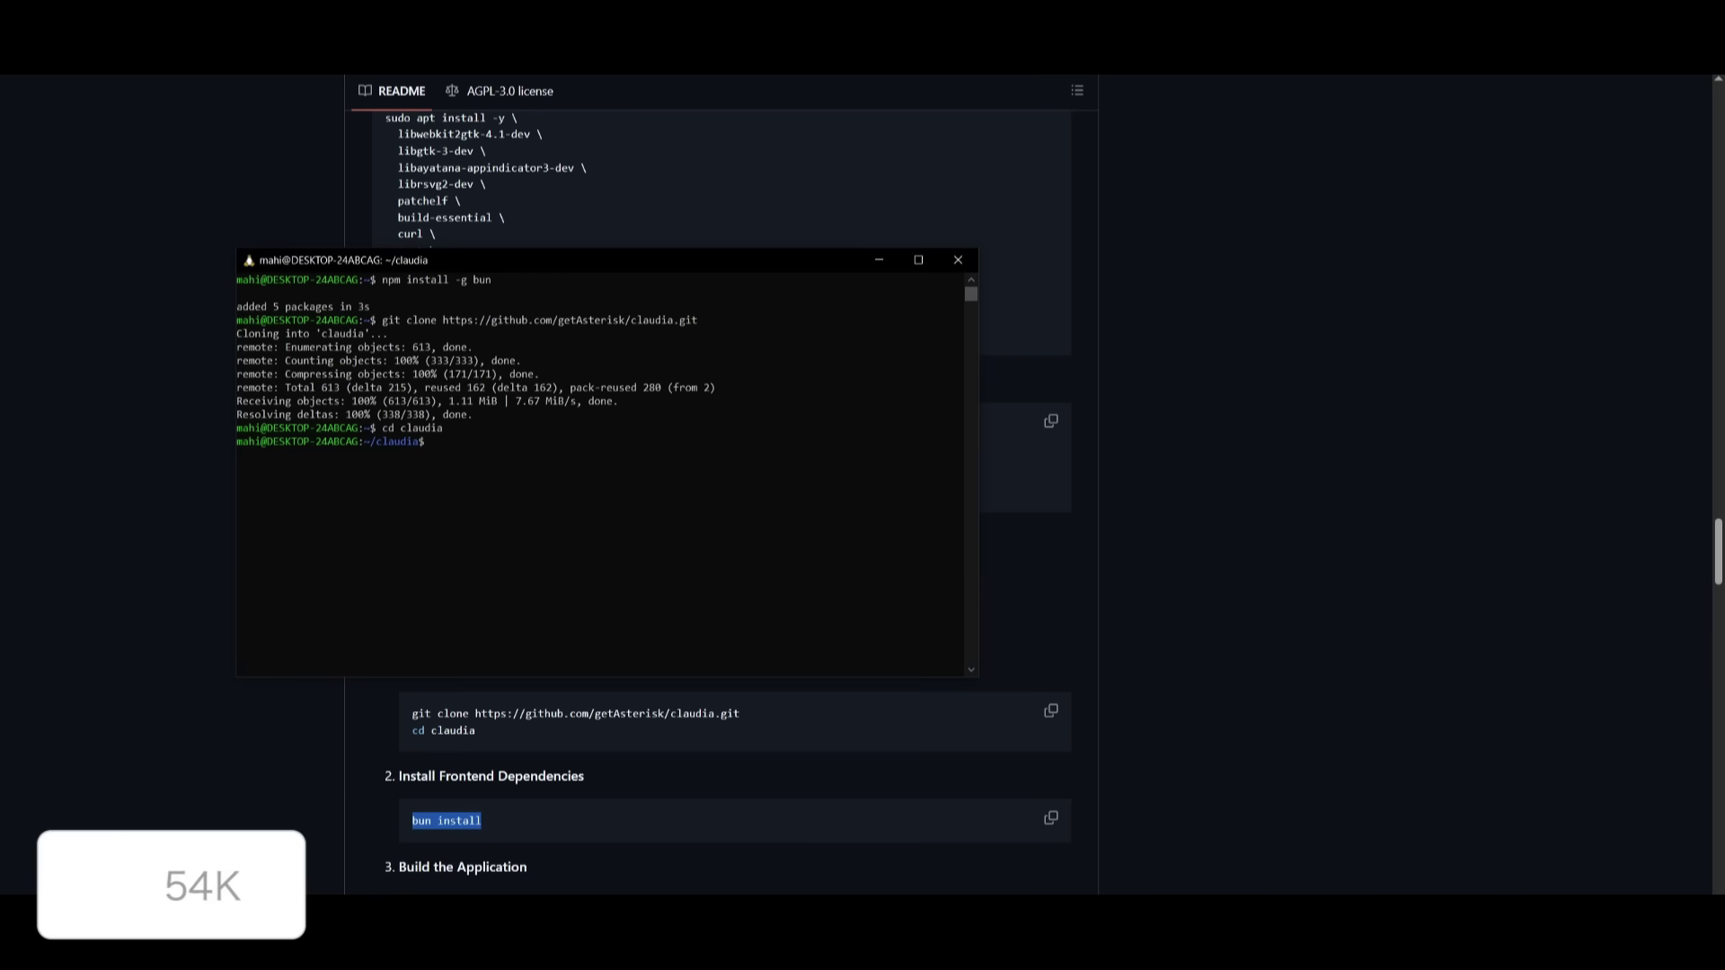
key("Return")
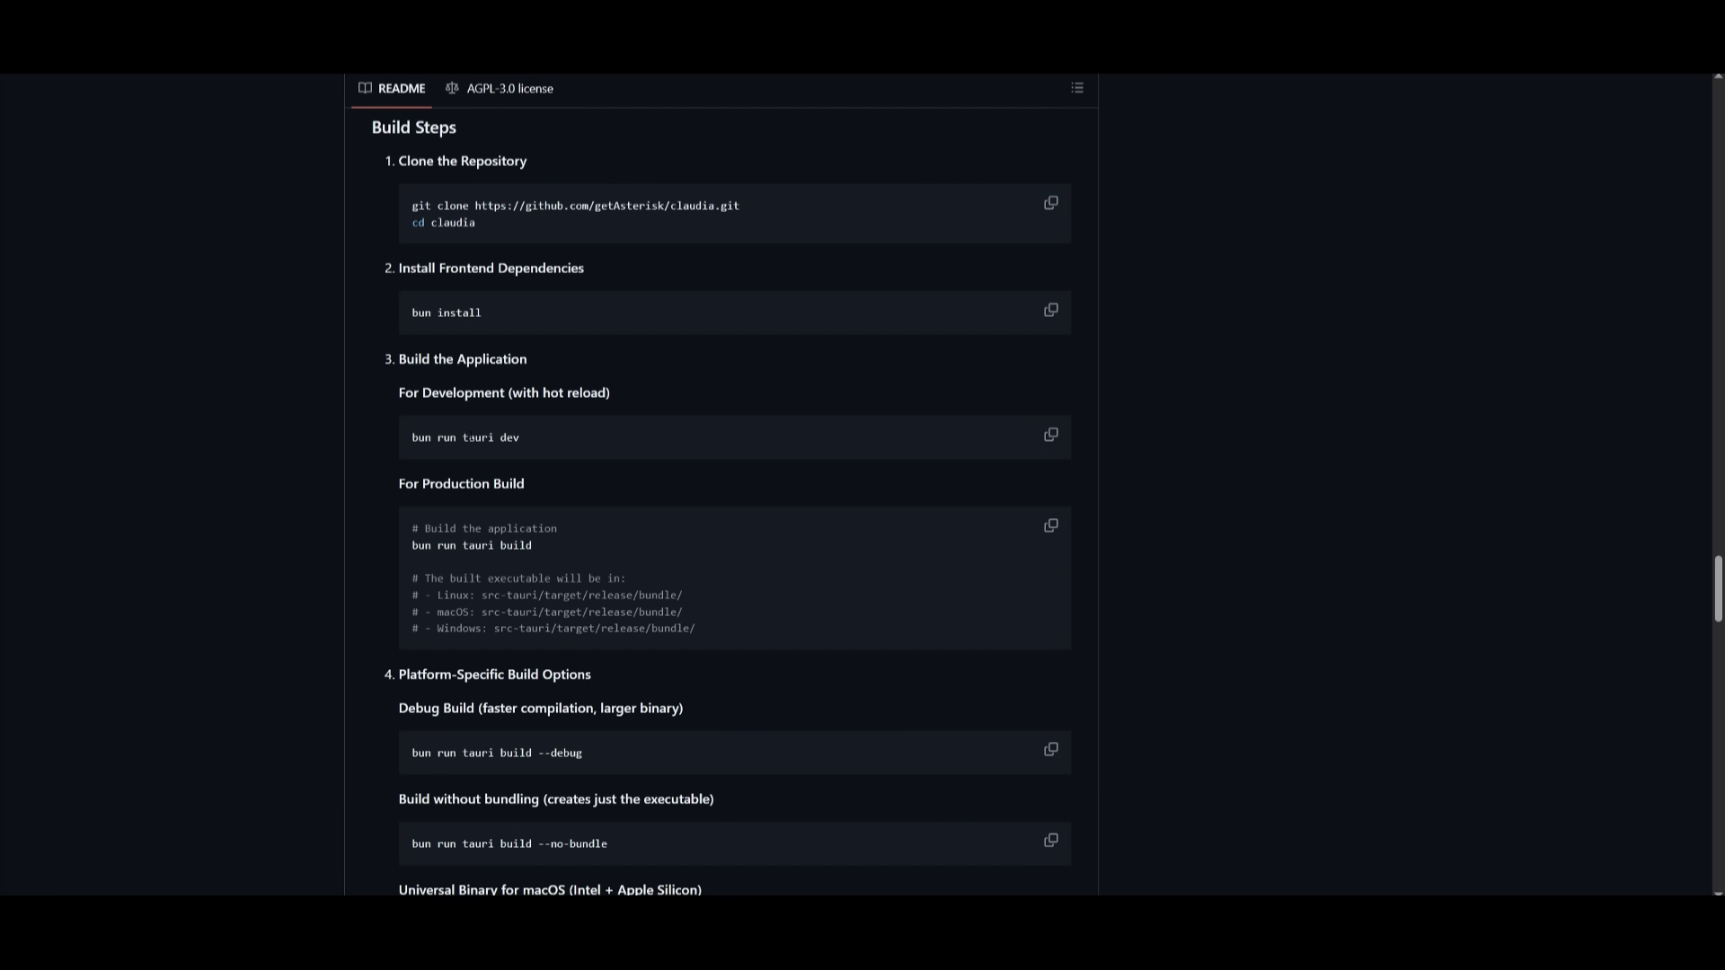
Copy 'bun run tauri build' from the README and run it in the WSL terminal.
triple_click(468, 438)
left_click(417, 407)
triple_click(447, 437)
left_click(417, 408)
triple_click(485, 547)
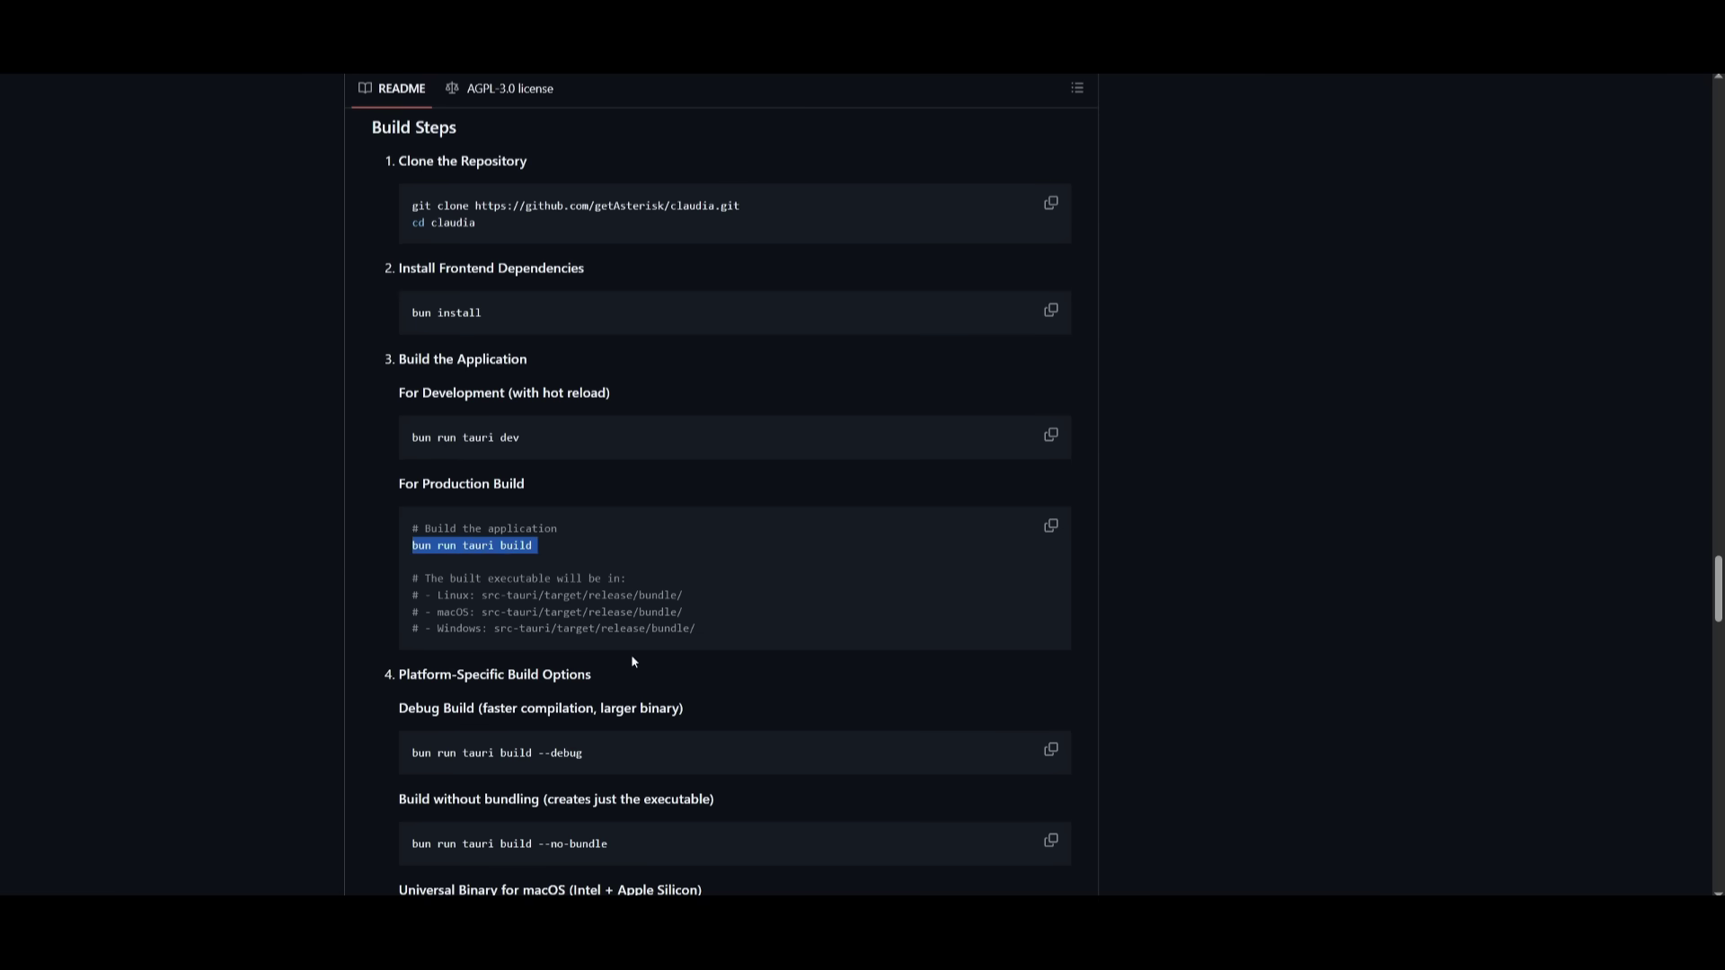
left_click(629, 650)
scroll(479, 693, "down", 1)
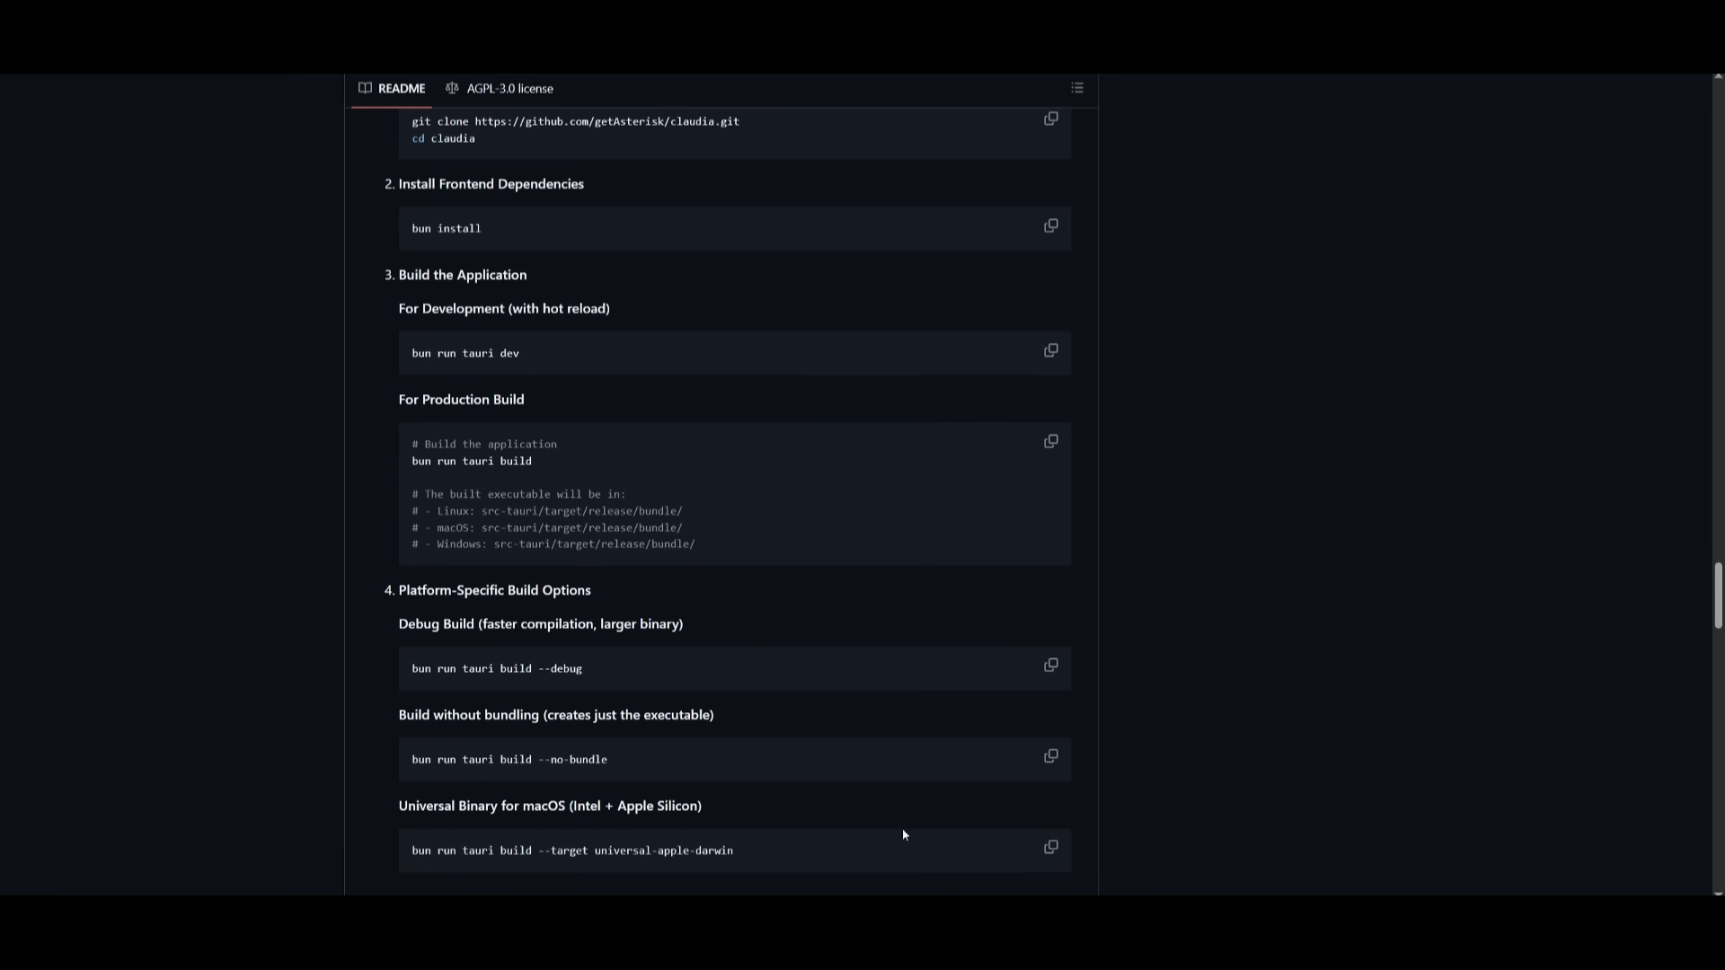
key("alt+Tab")
right_click(528, 650)
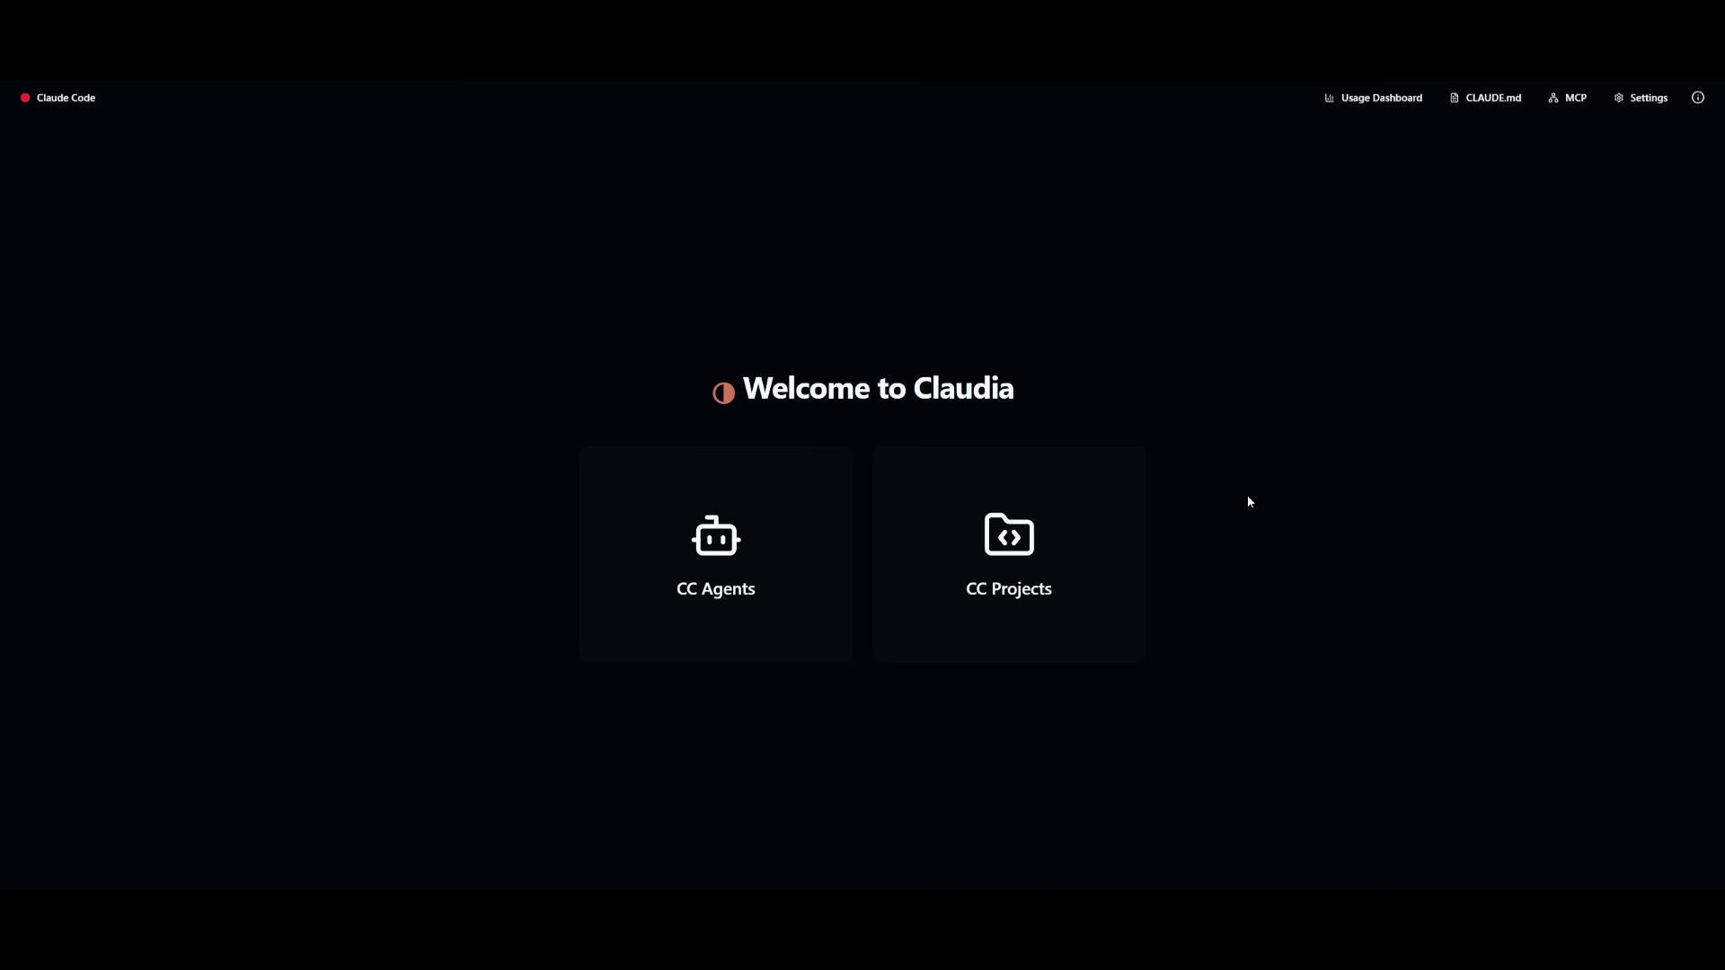
Resize Claudia's window, then view the empty CC Projects page and the CC Agents tabs.
left_click(1219, 878)
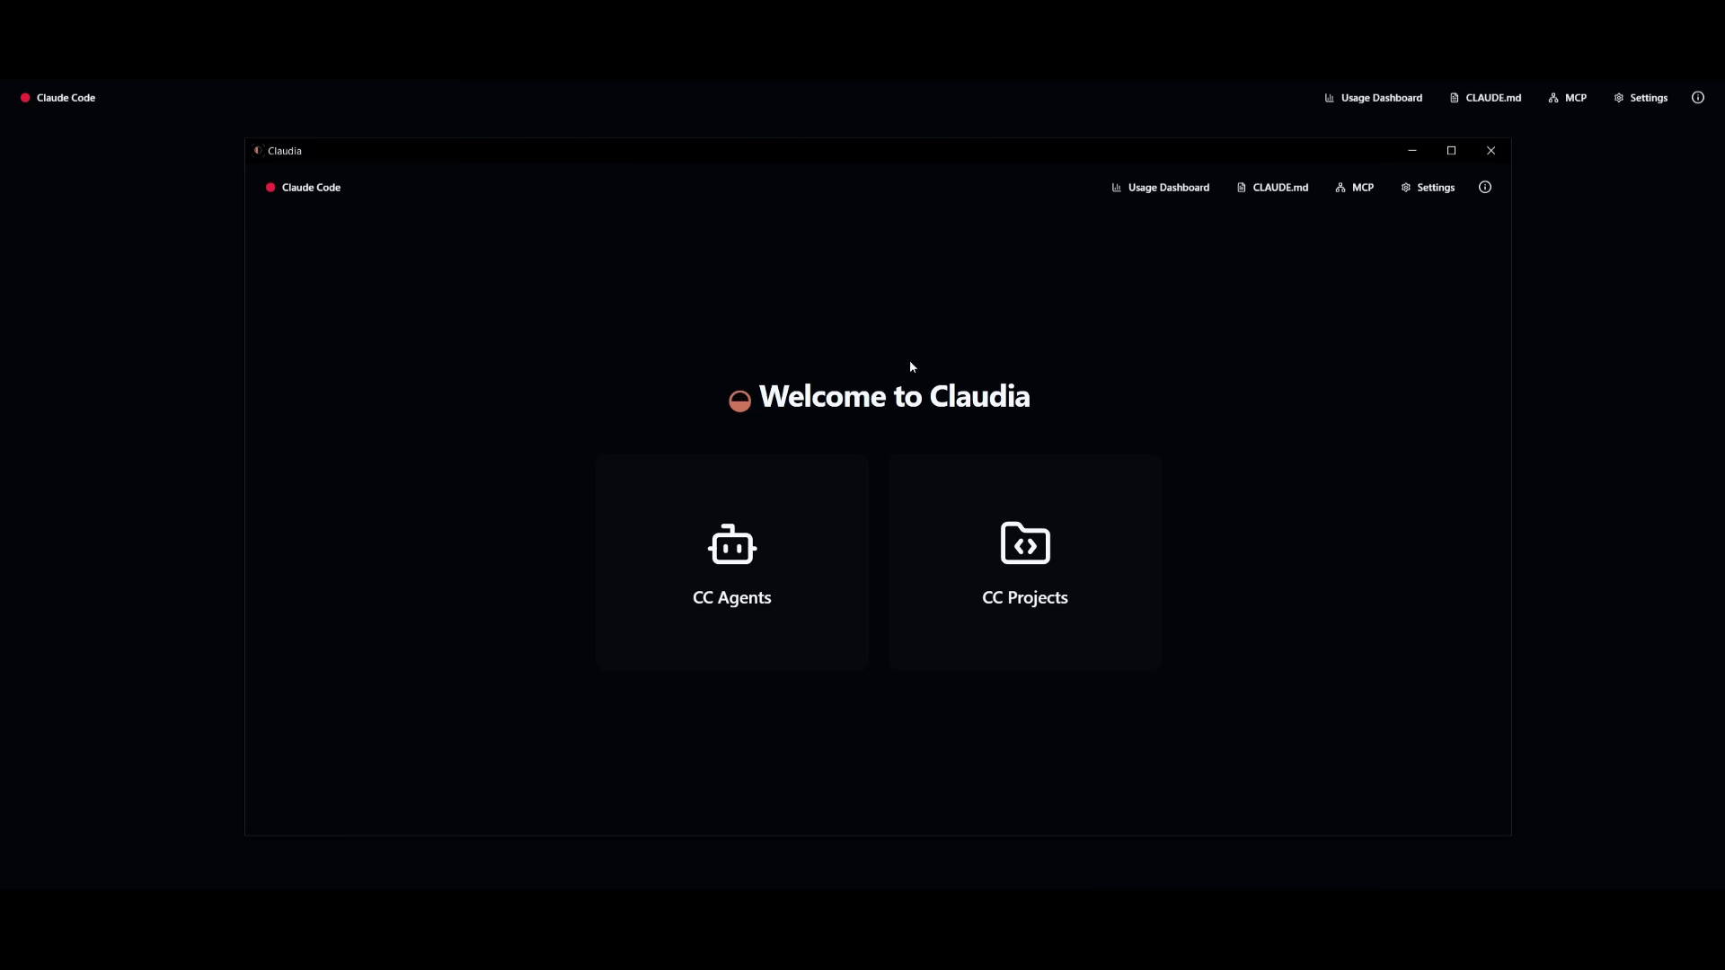
left_click_drag(817, 160, 784, 154)
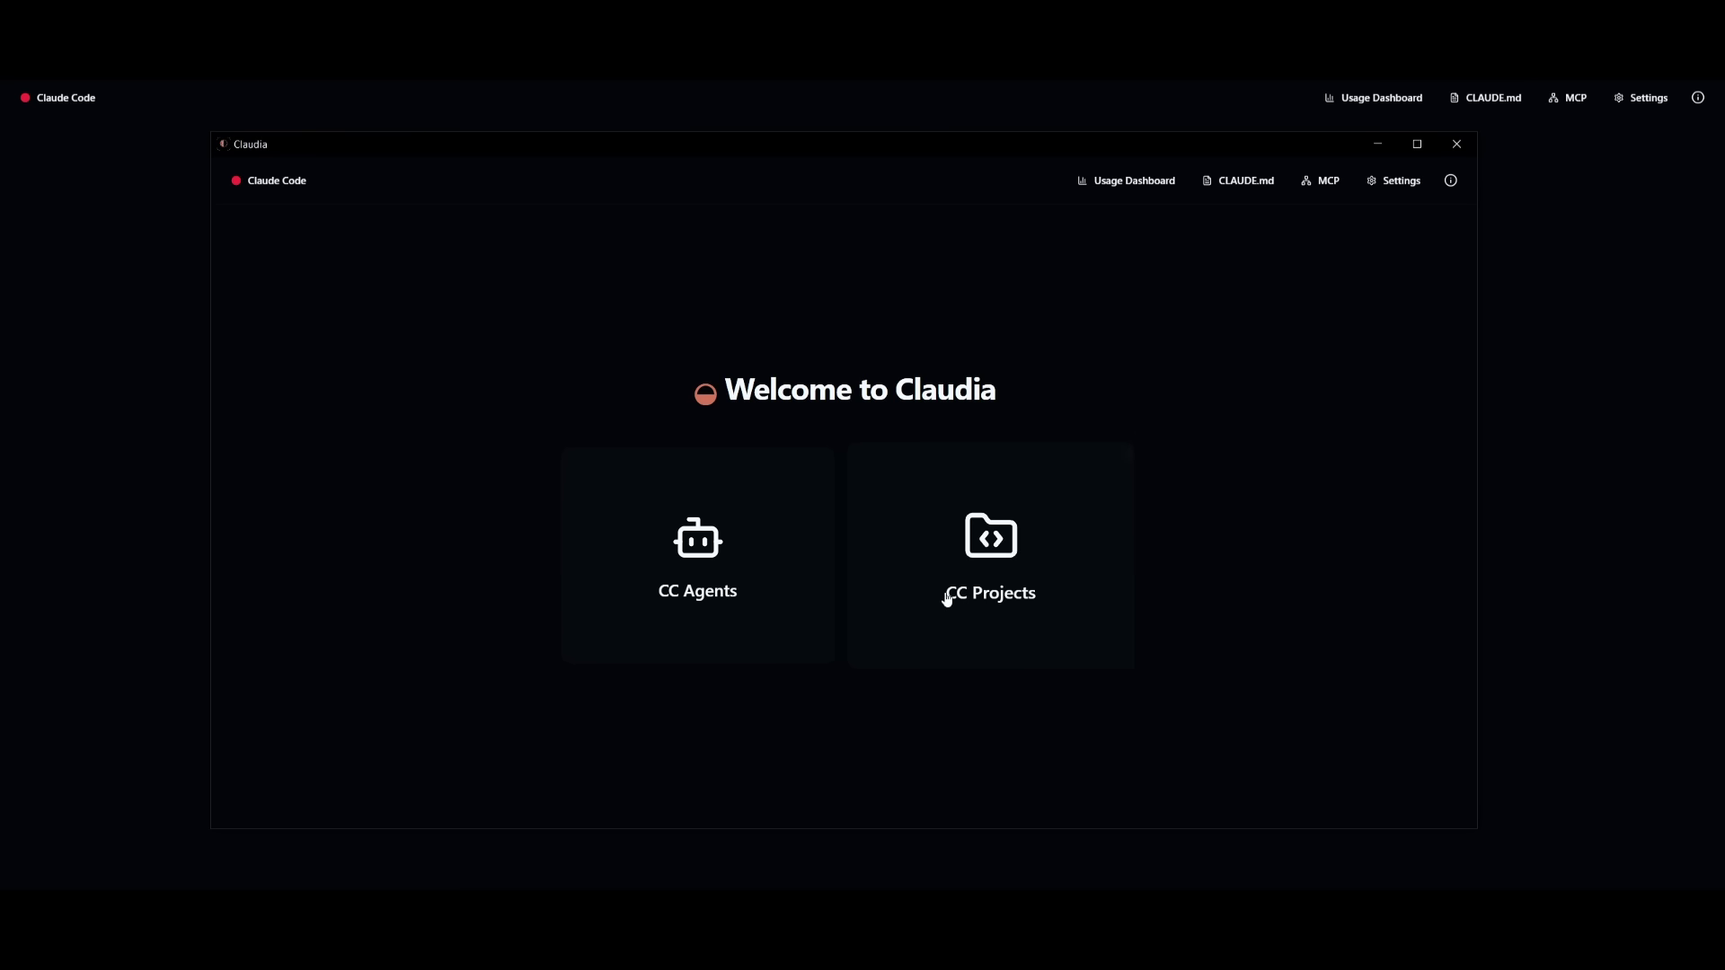
left_click(976, 592)
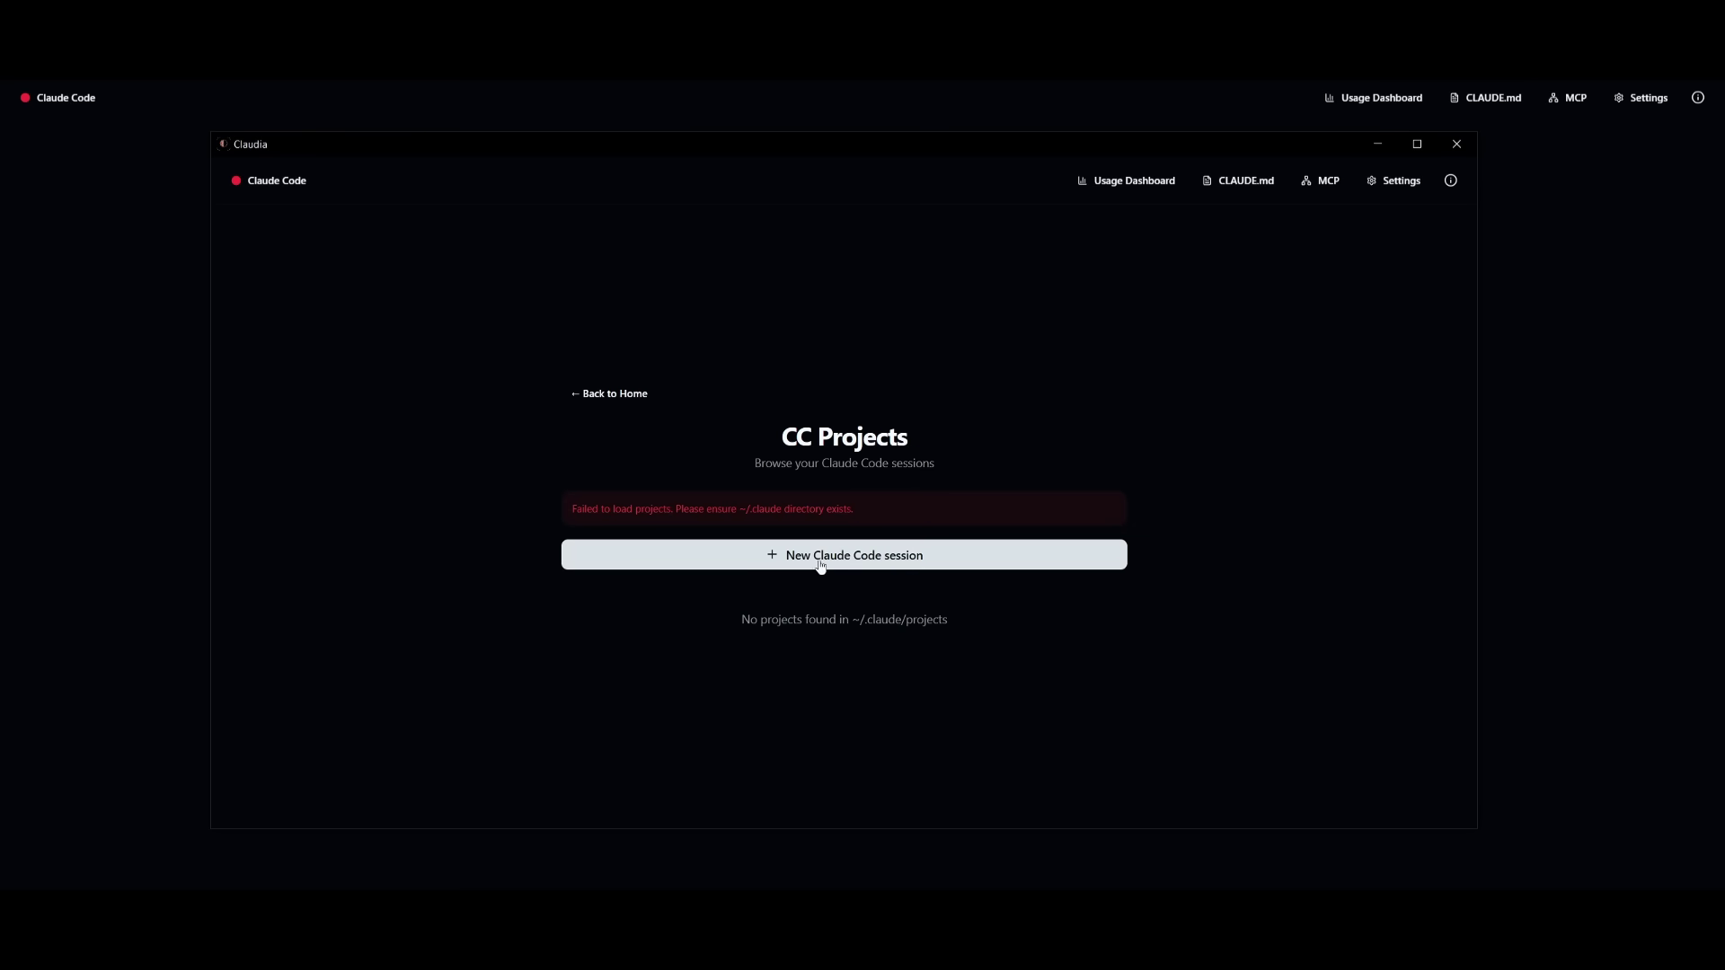
left_click(627, 394)
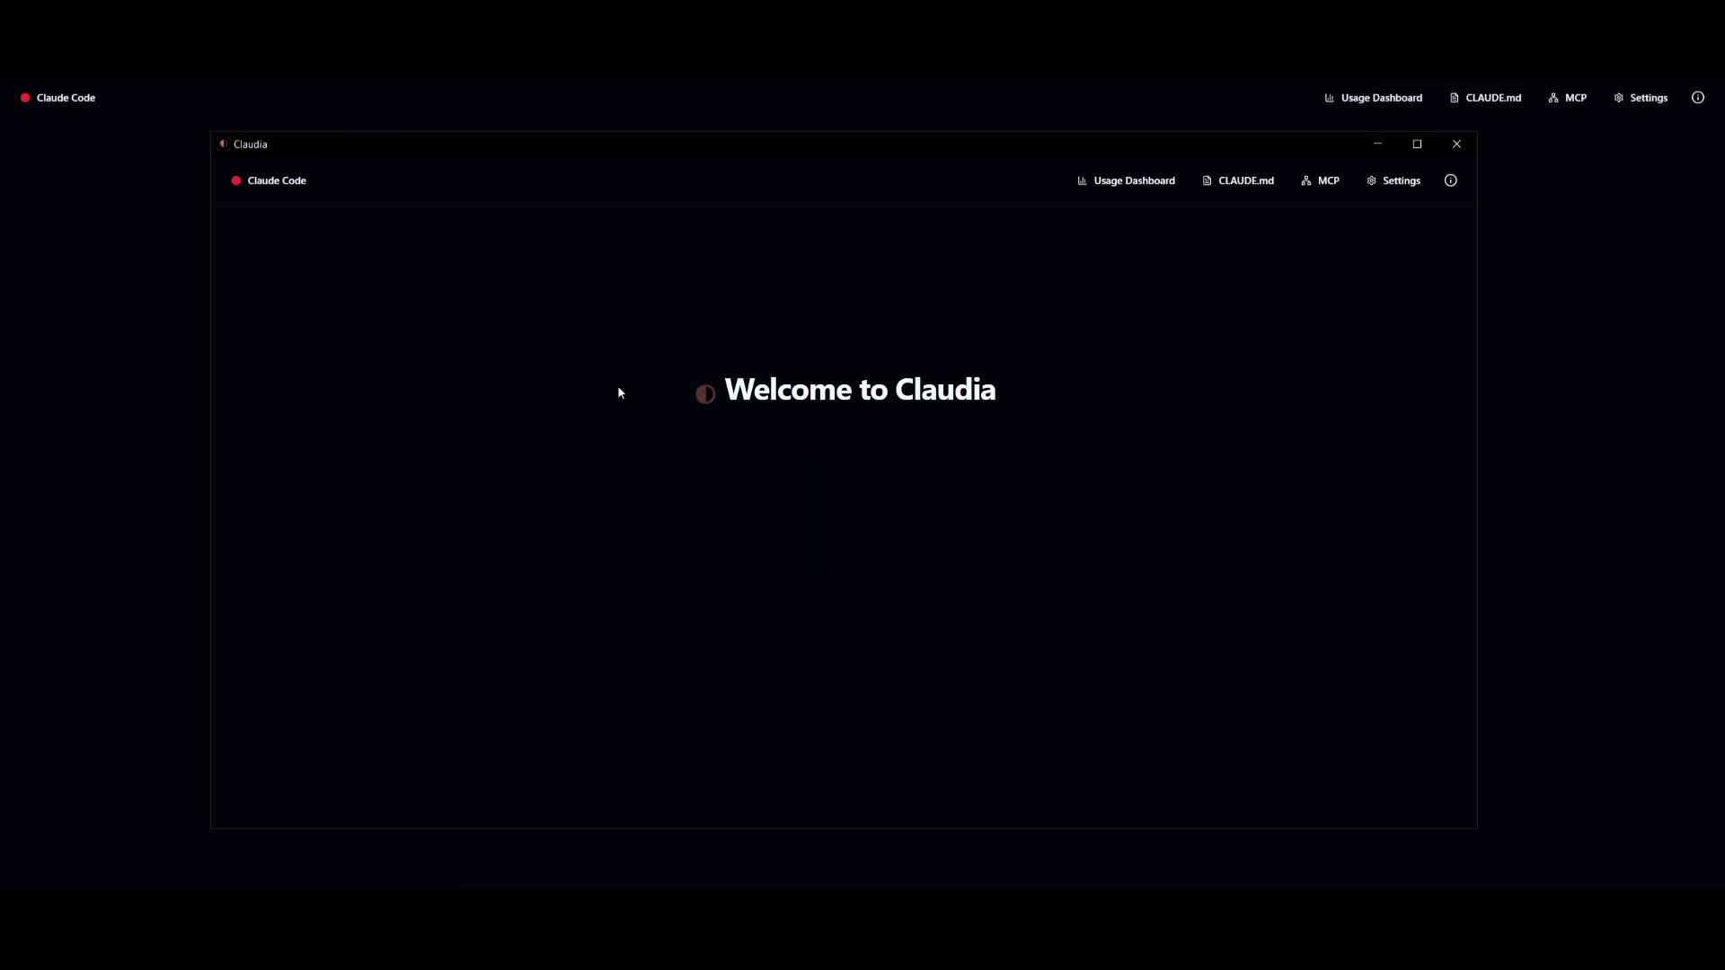
left_click(722, 579)
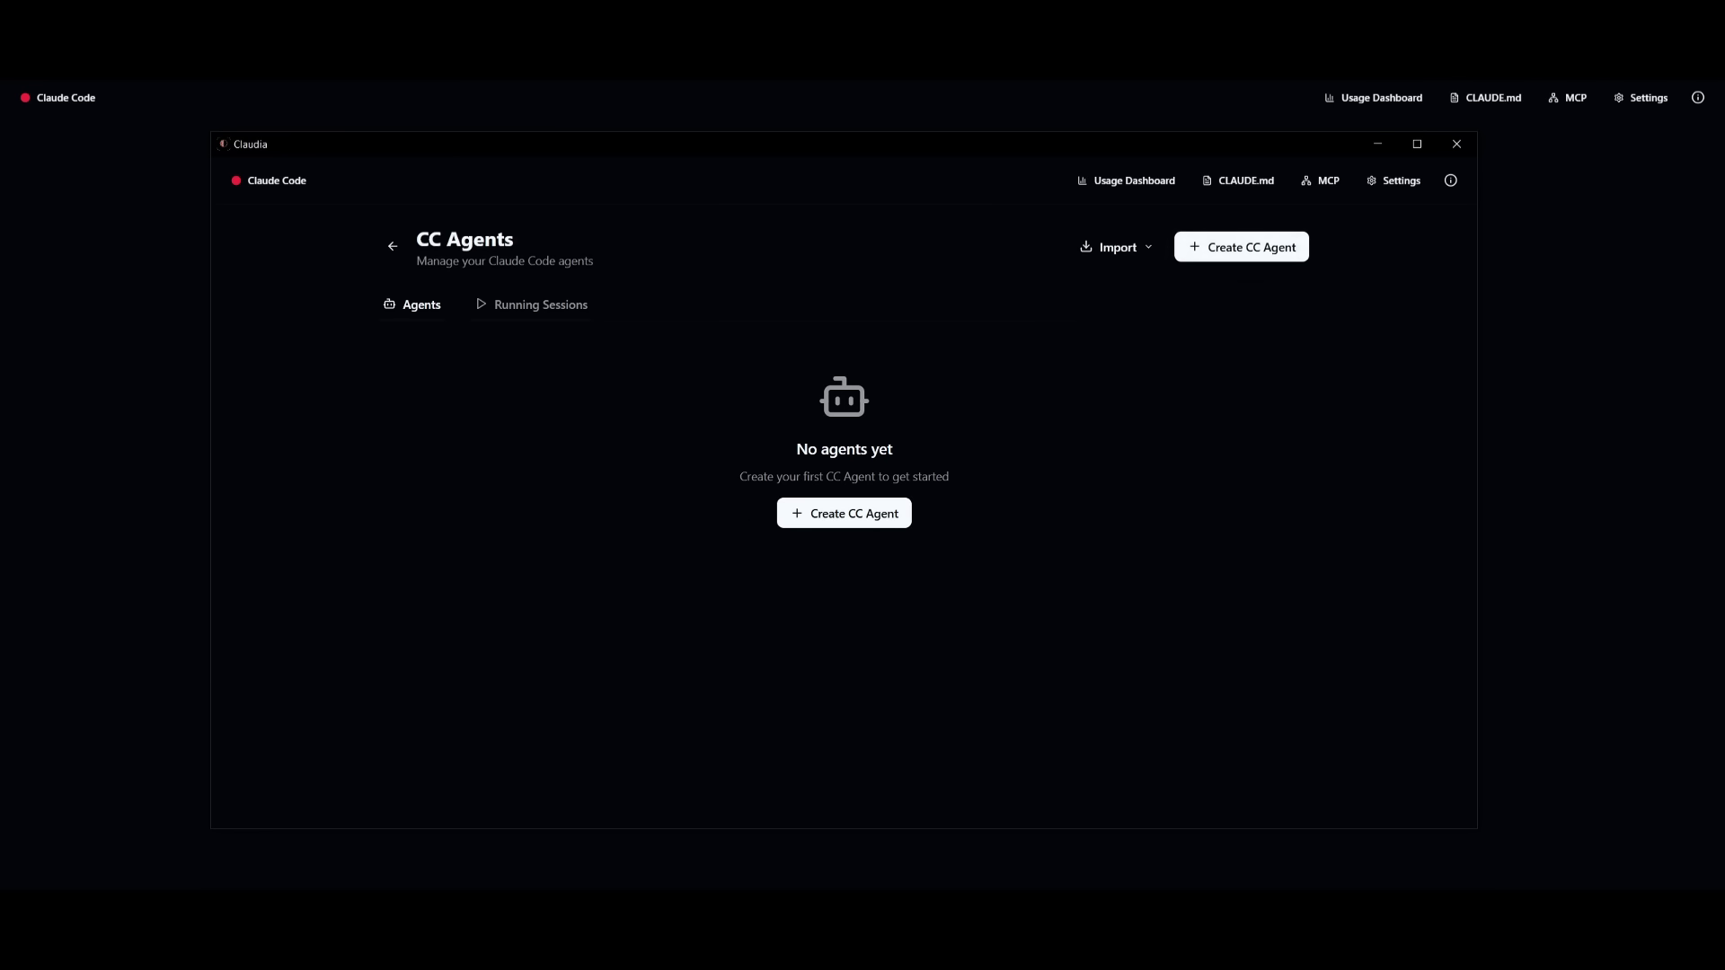
left_click(524, 308)
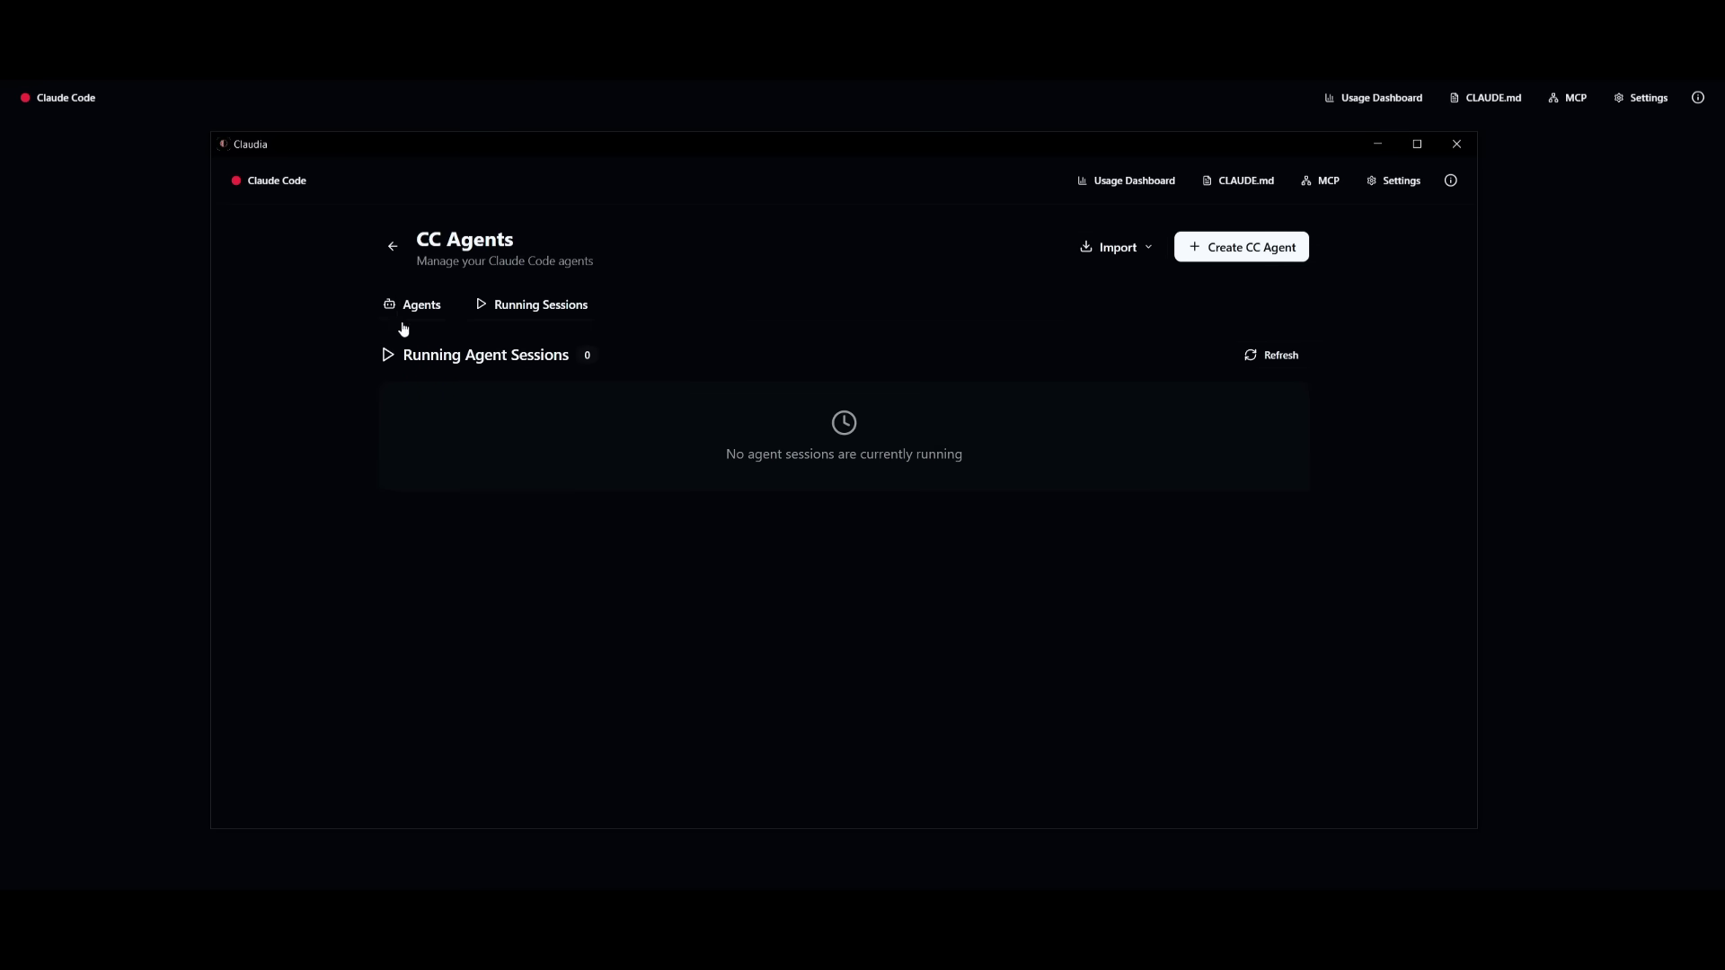
left_click(423, 315)
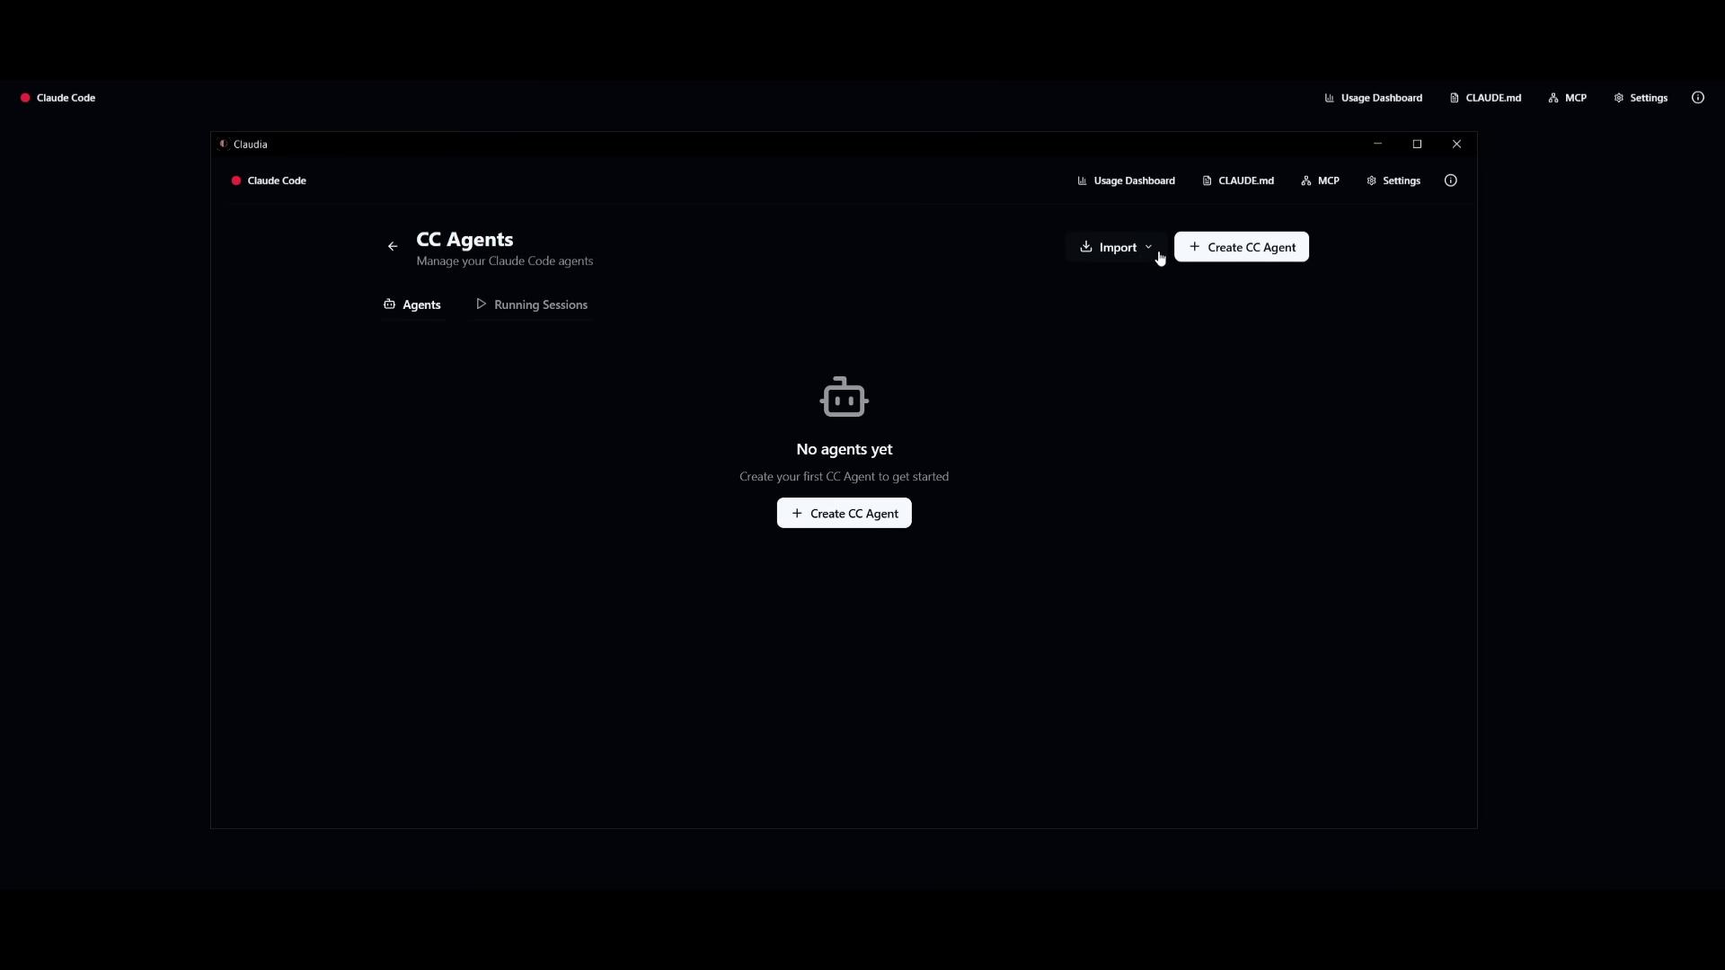
Open the Create CC Agent form, check icon and sandbox options, then leave unsaved.
left_click(1180, 257)
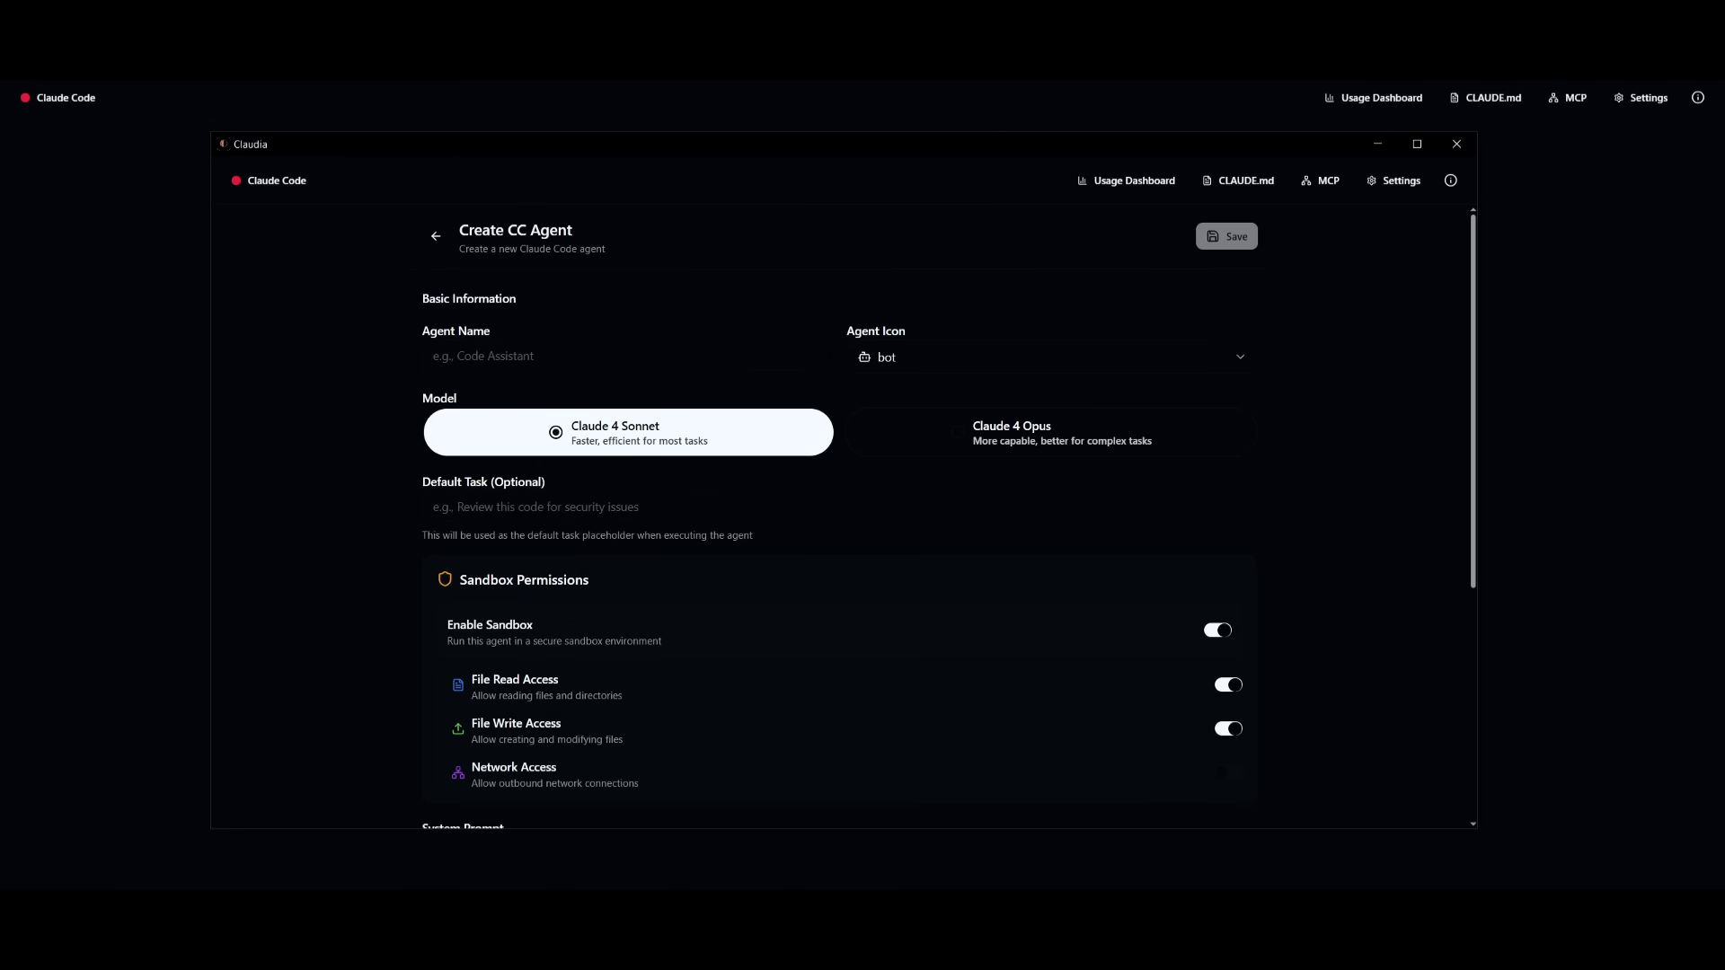
left_click(884, 361)
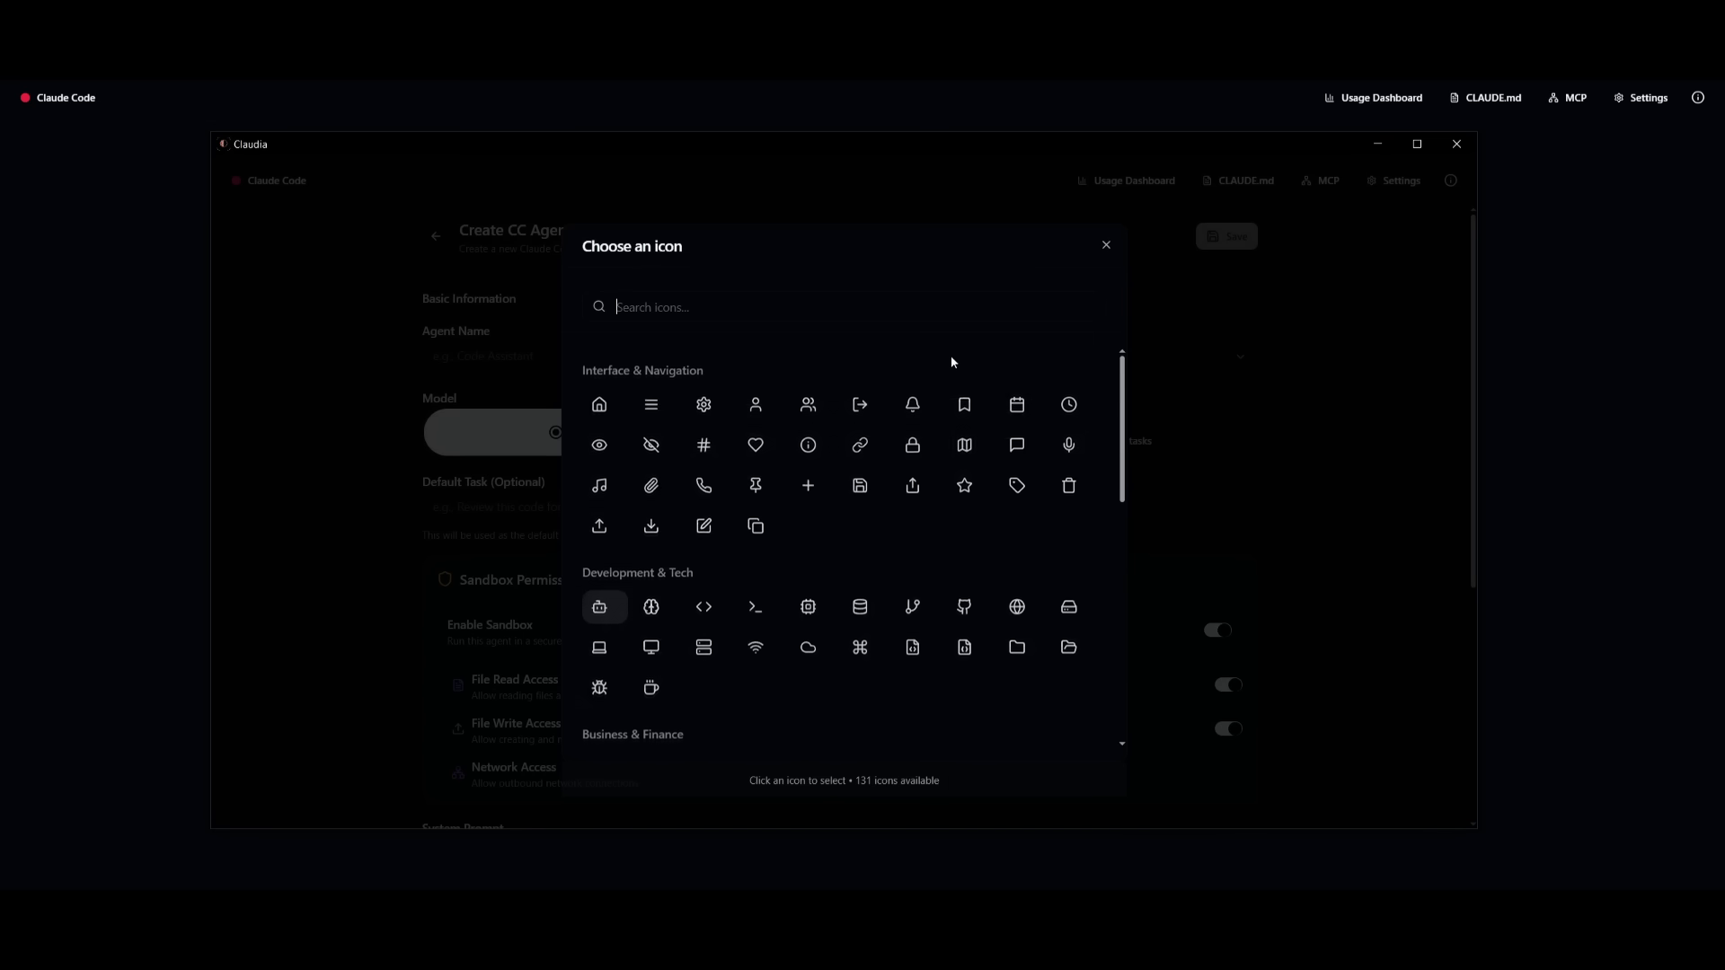
left_click(1106, 245)
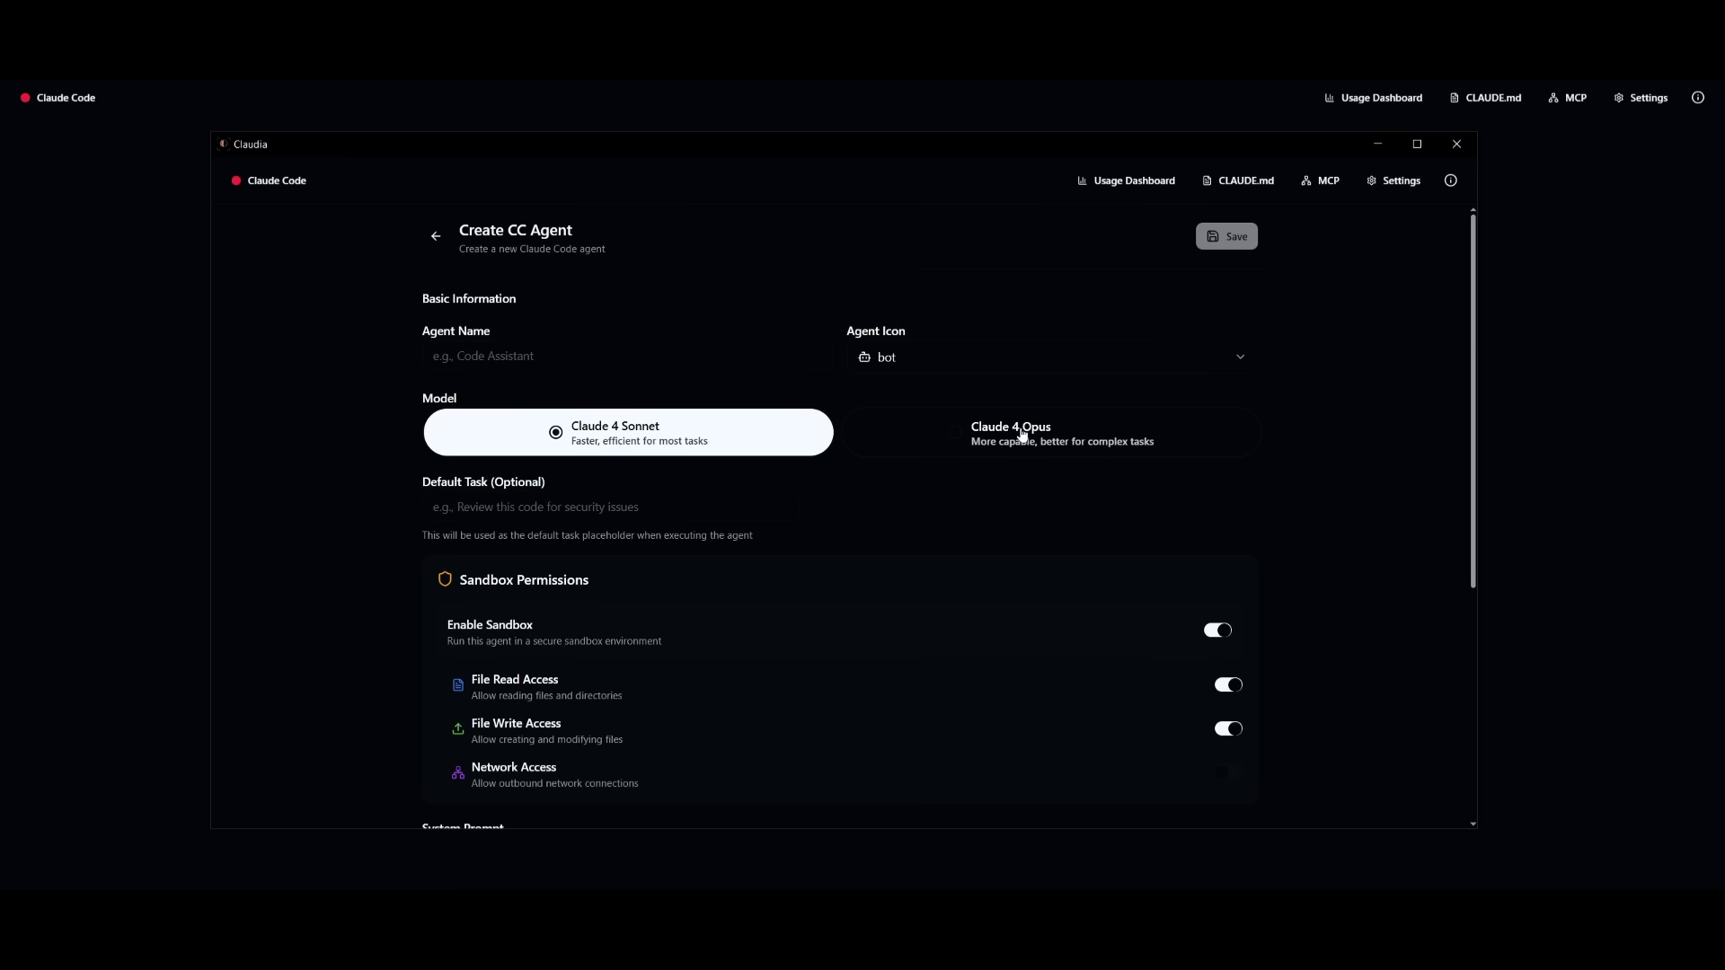
scroll(487, 497, "down", 1)
scroll(499, 486, "down", 1)
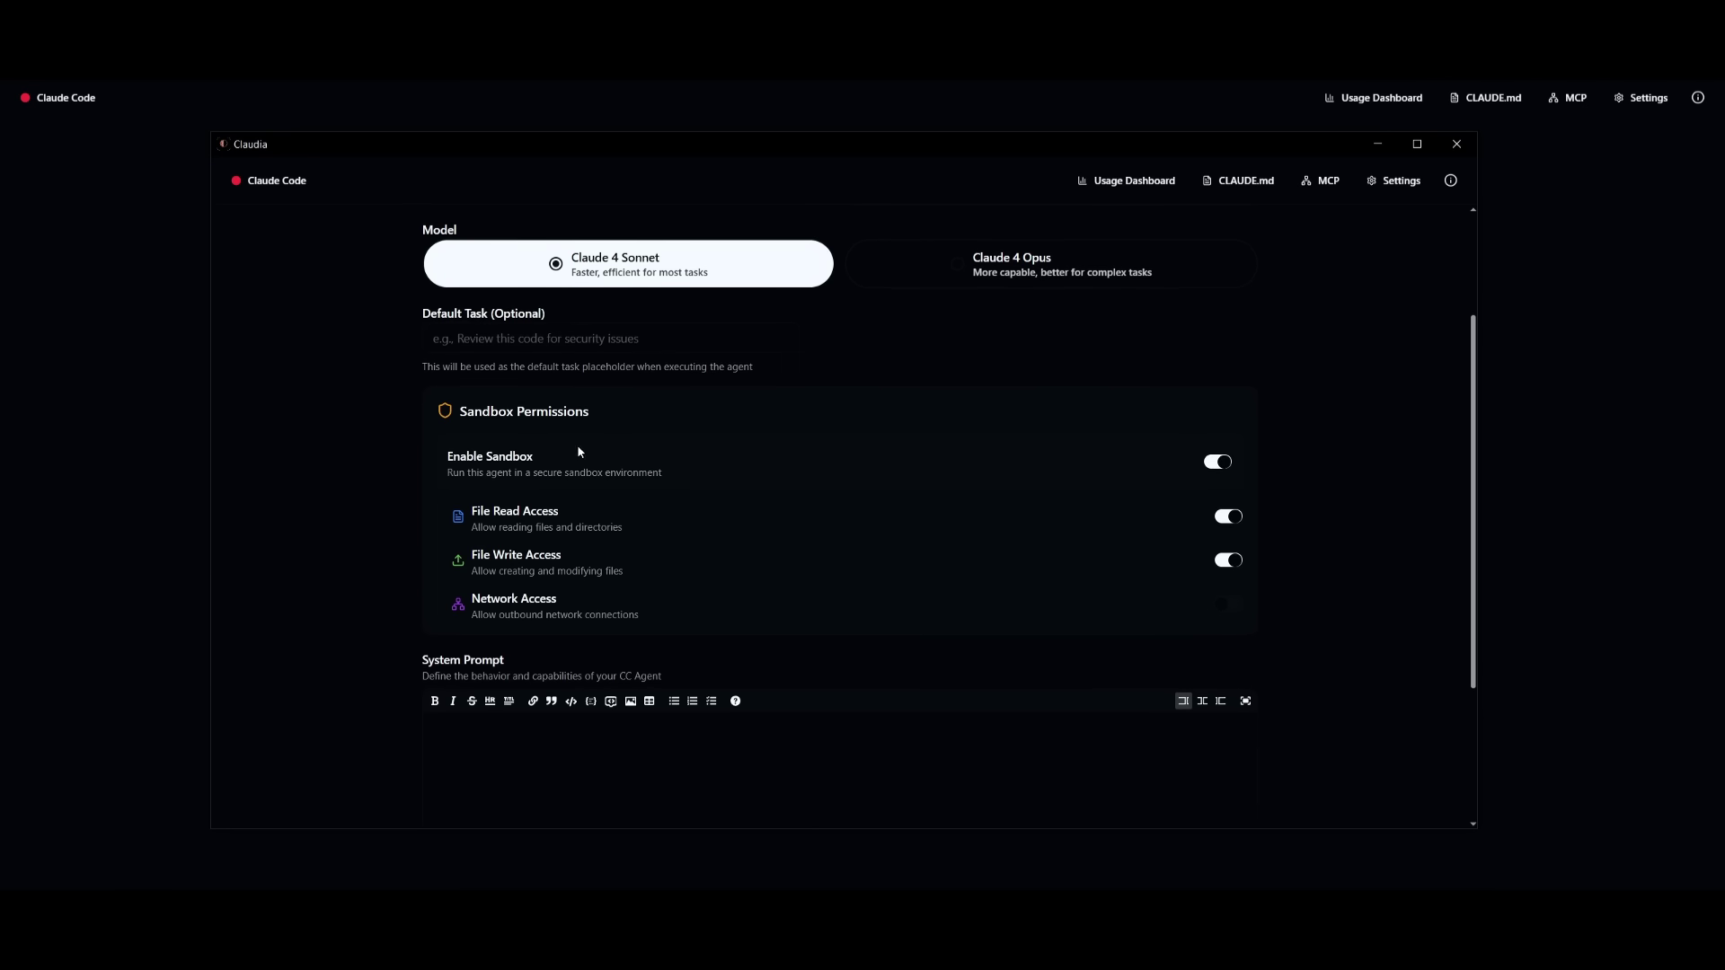
scroll(575, 464, "down", 3)
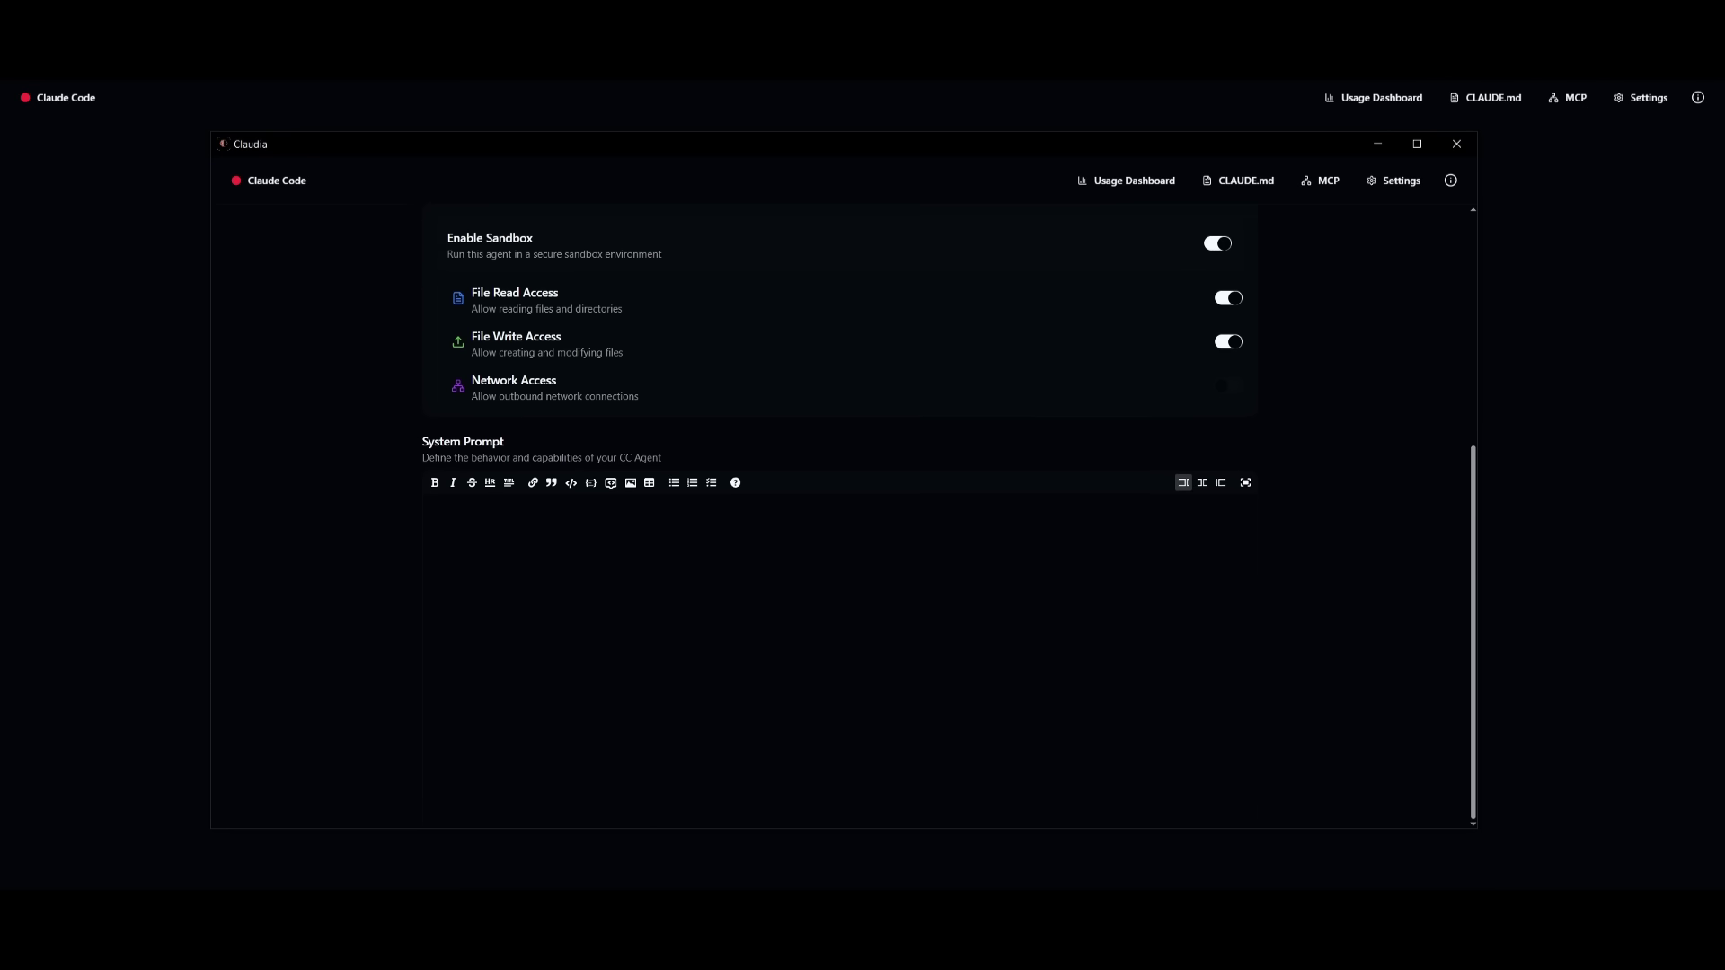
scroll(842, 611, "up", 5)
left_click(436, 236)
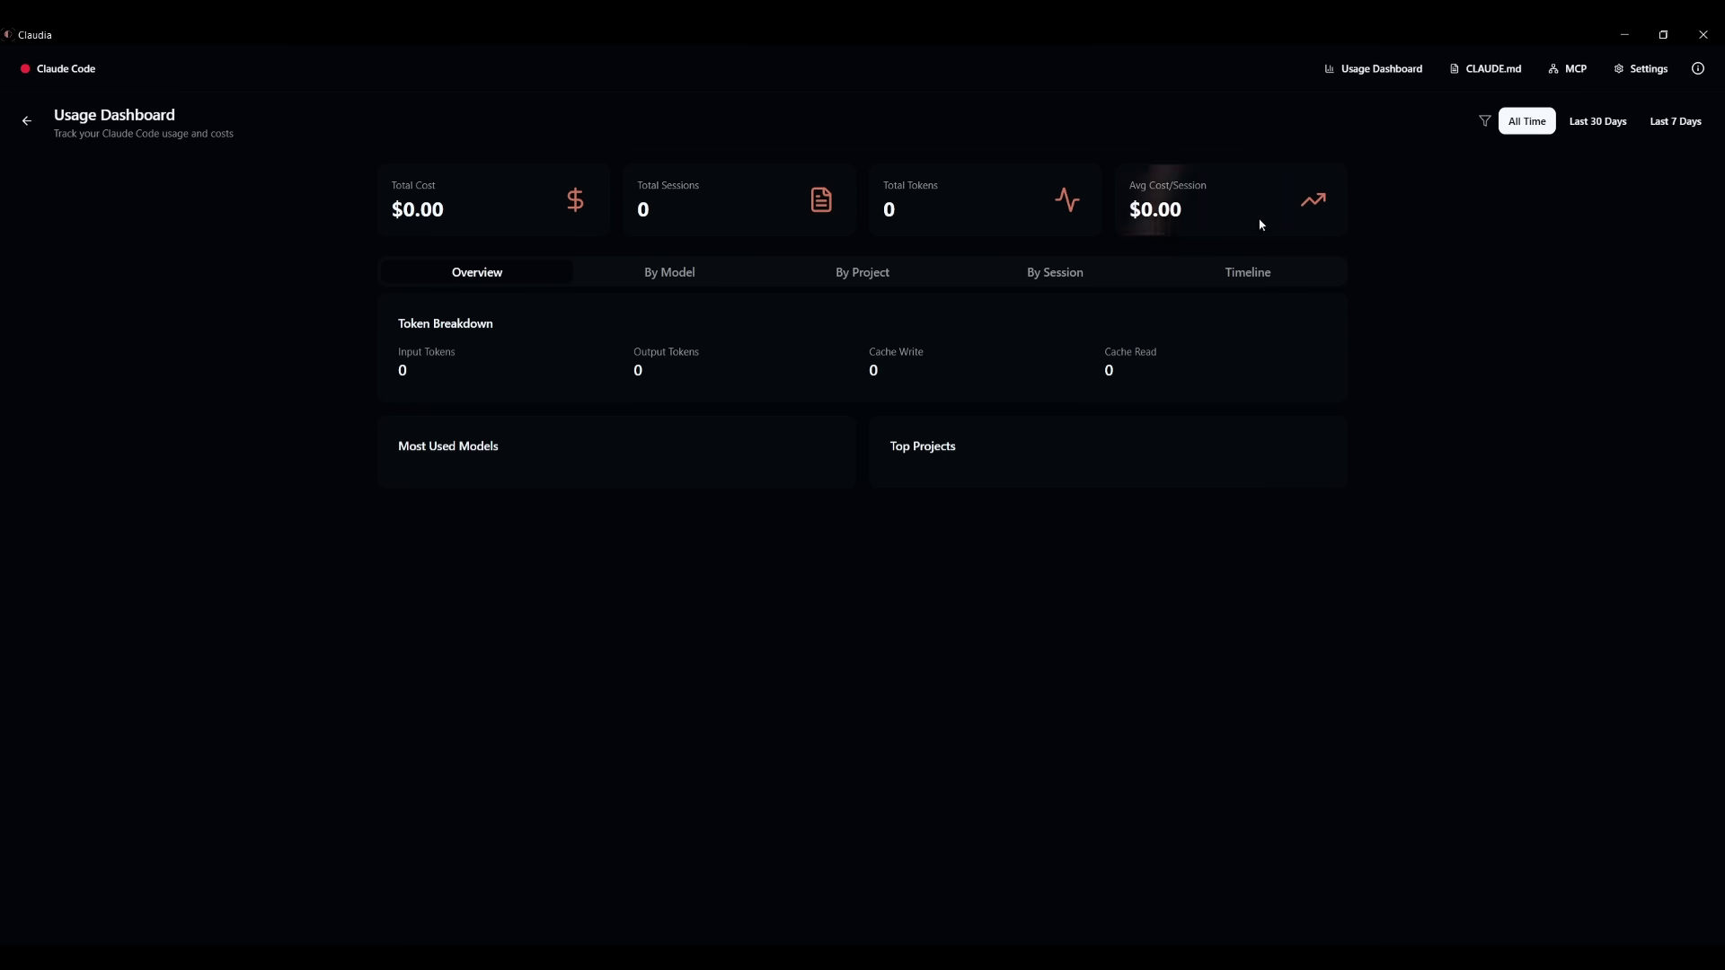
Switch the usage range through Last 30 Days, Last 7 Days and All Time, each showing $0.00.
left_click(1581, 132)
left_click(1667, 130)
left_click(1521, 119)
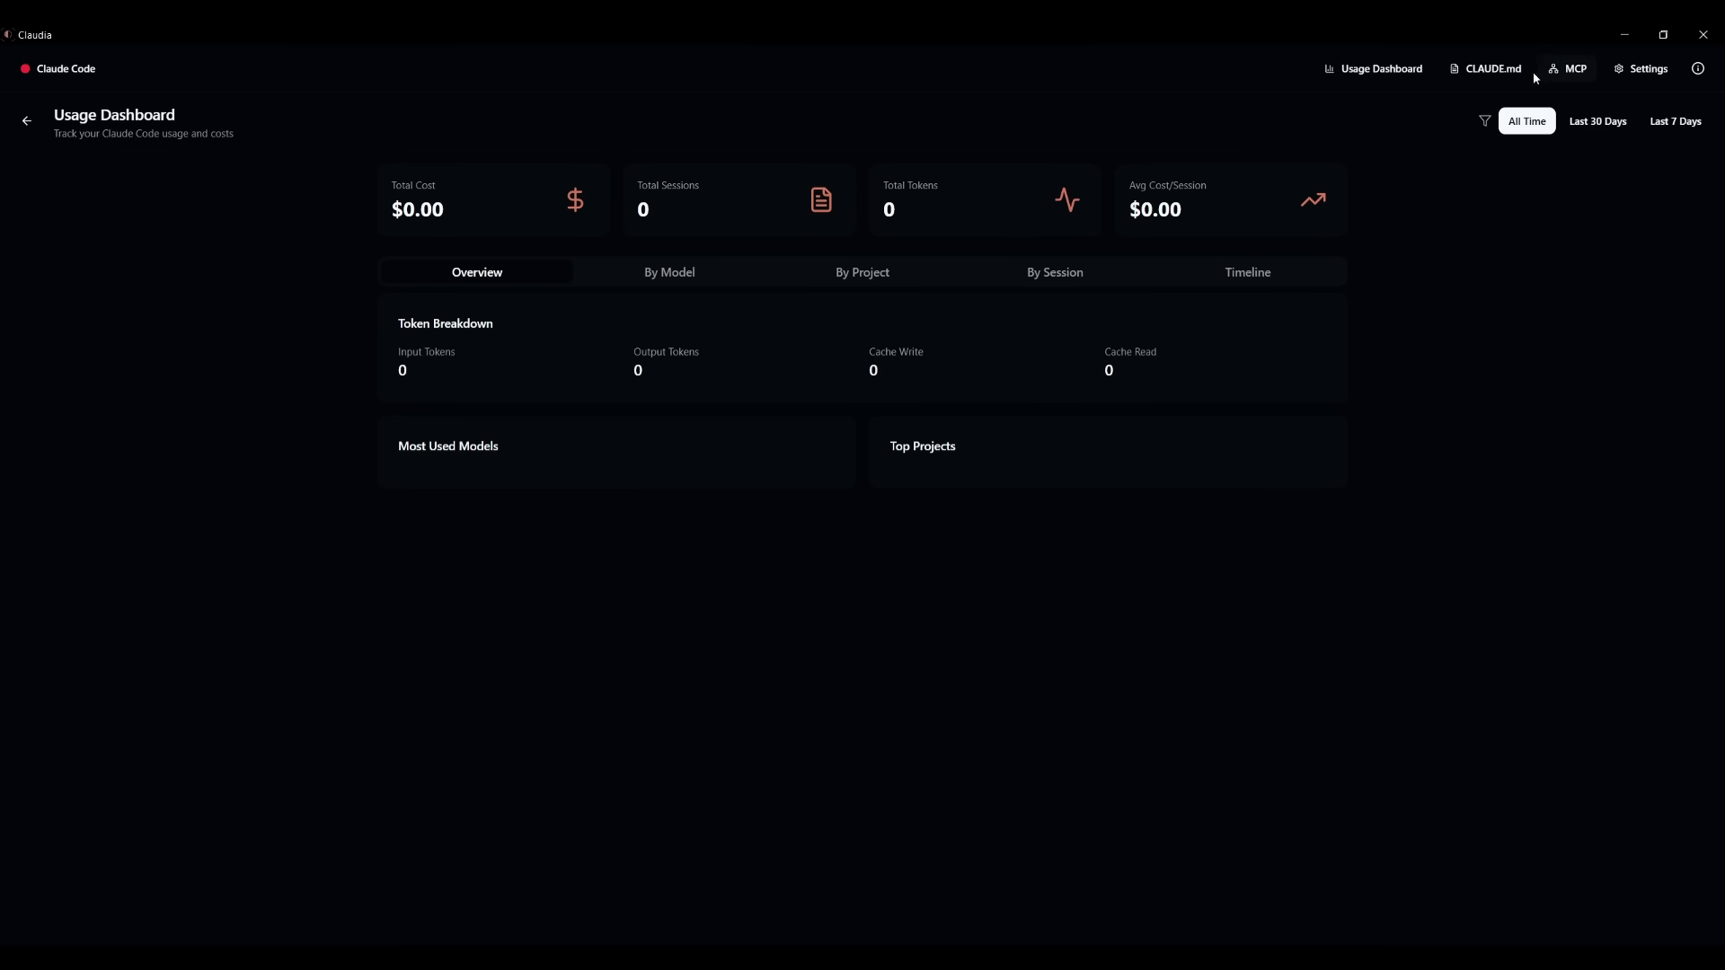
View the CLAUDE.md editor, then set up the MCP Add Server form with the SSE transport.
left_click(1492, 71)
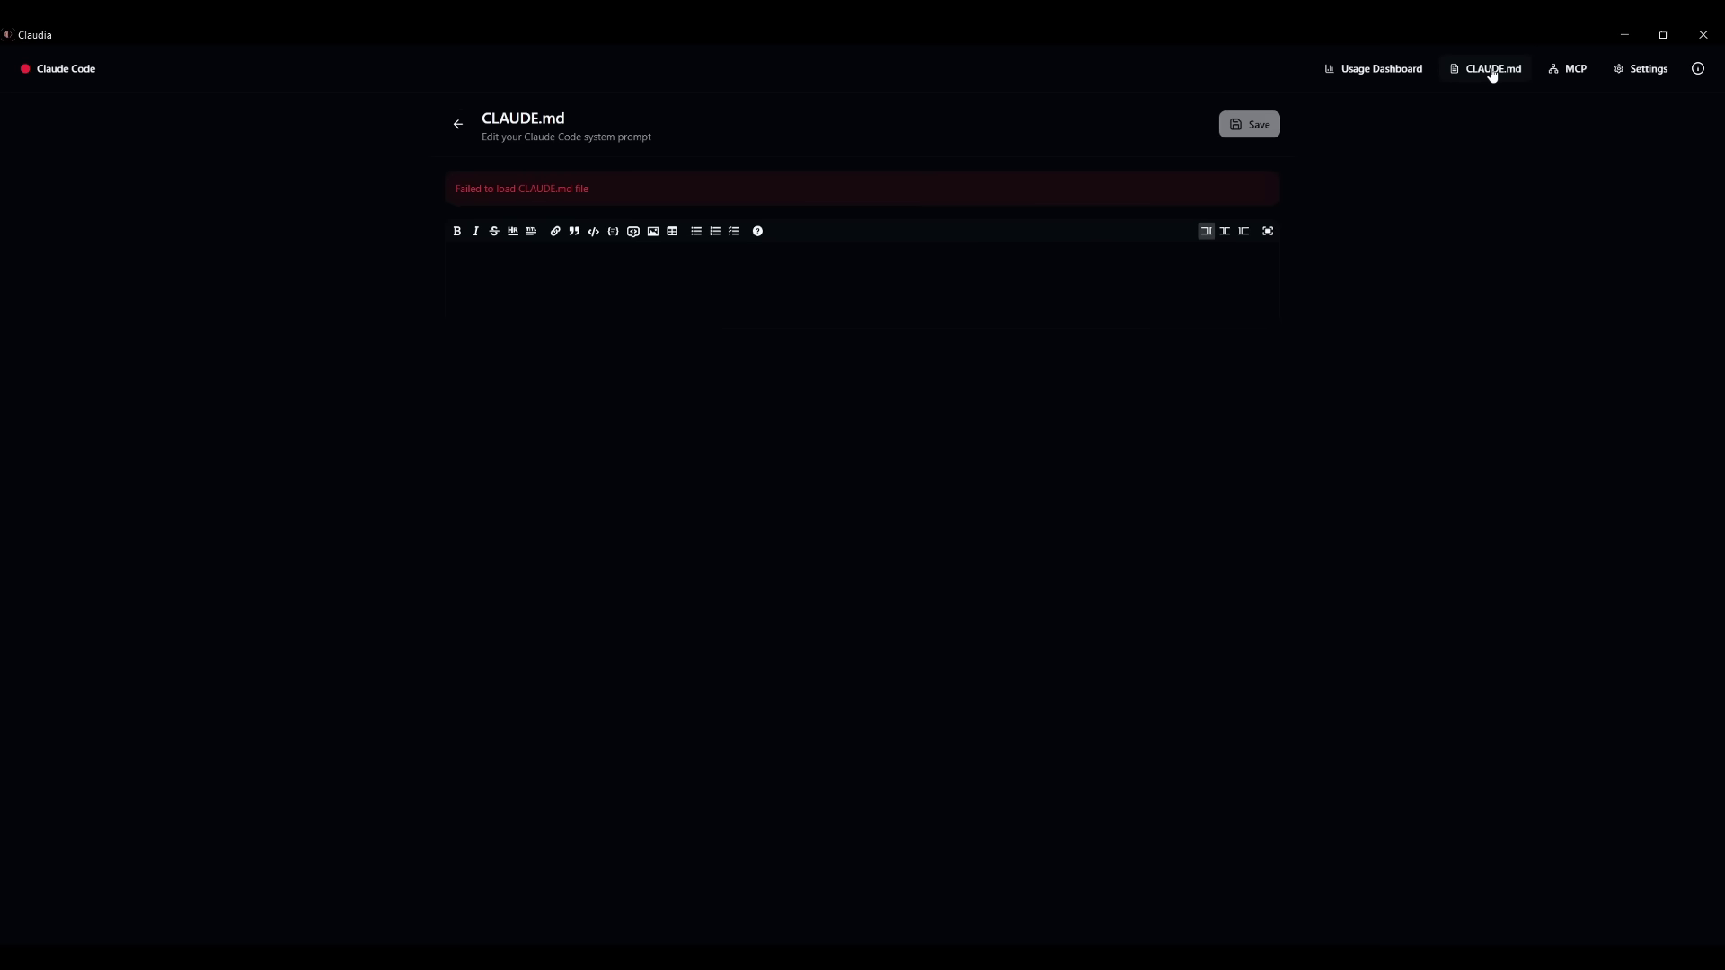
left_click(1563, 74)
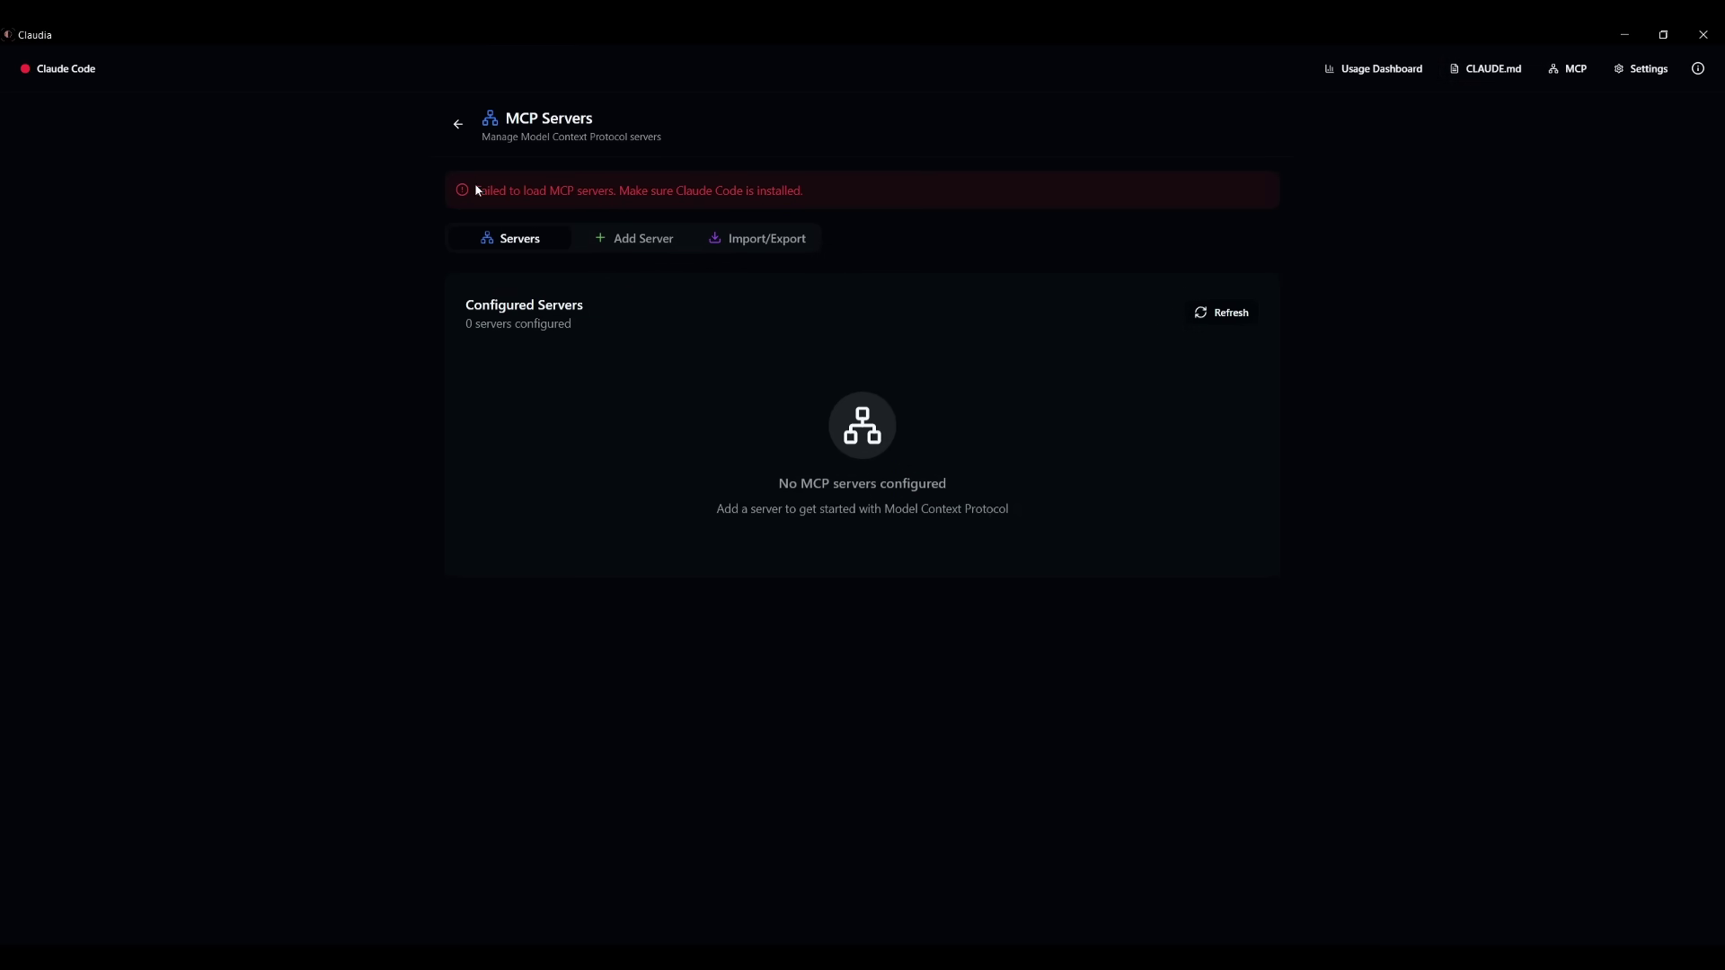
left_click(636, 238)
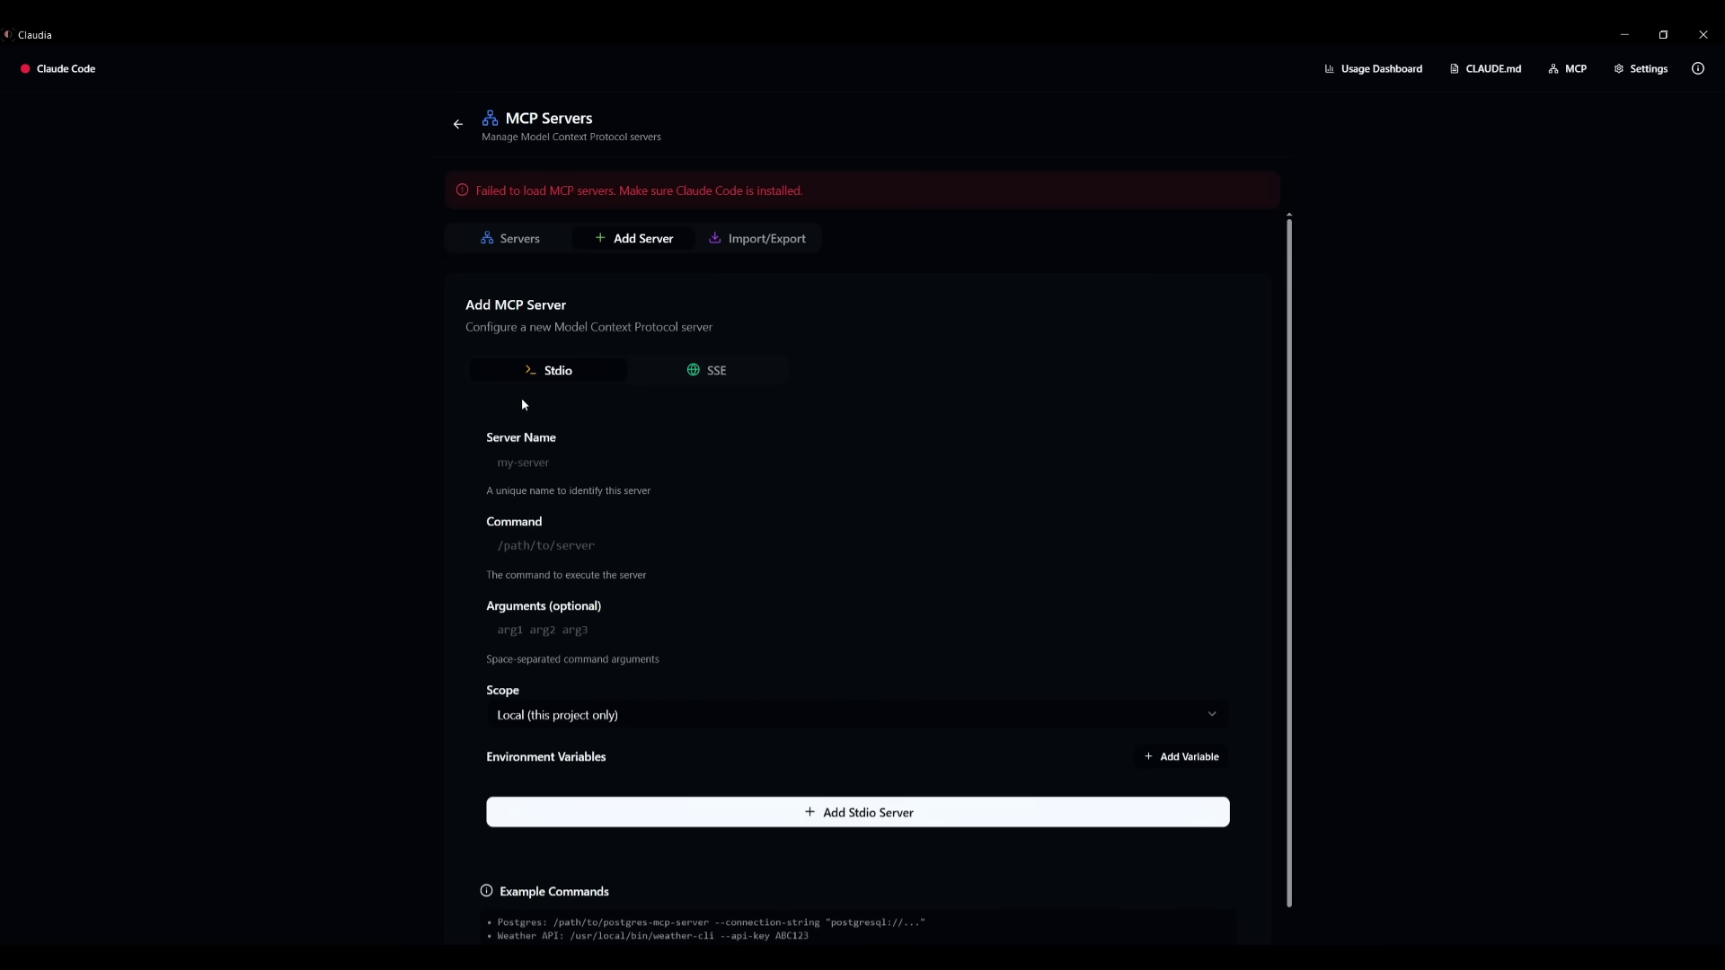
scroll(592, 485, "down", 1)
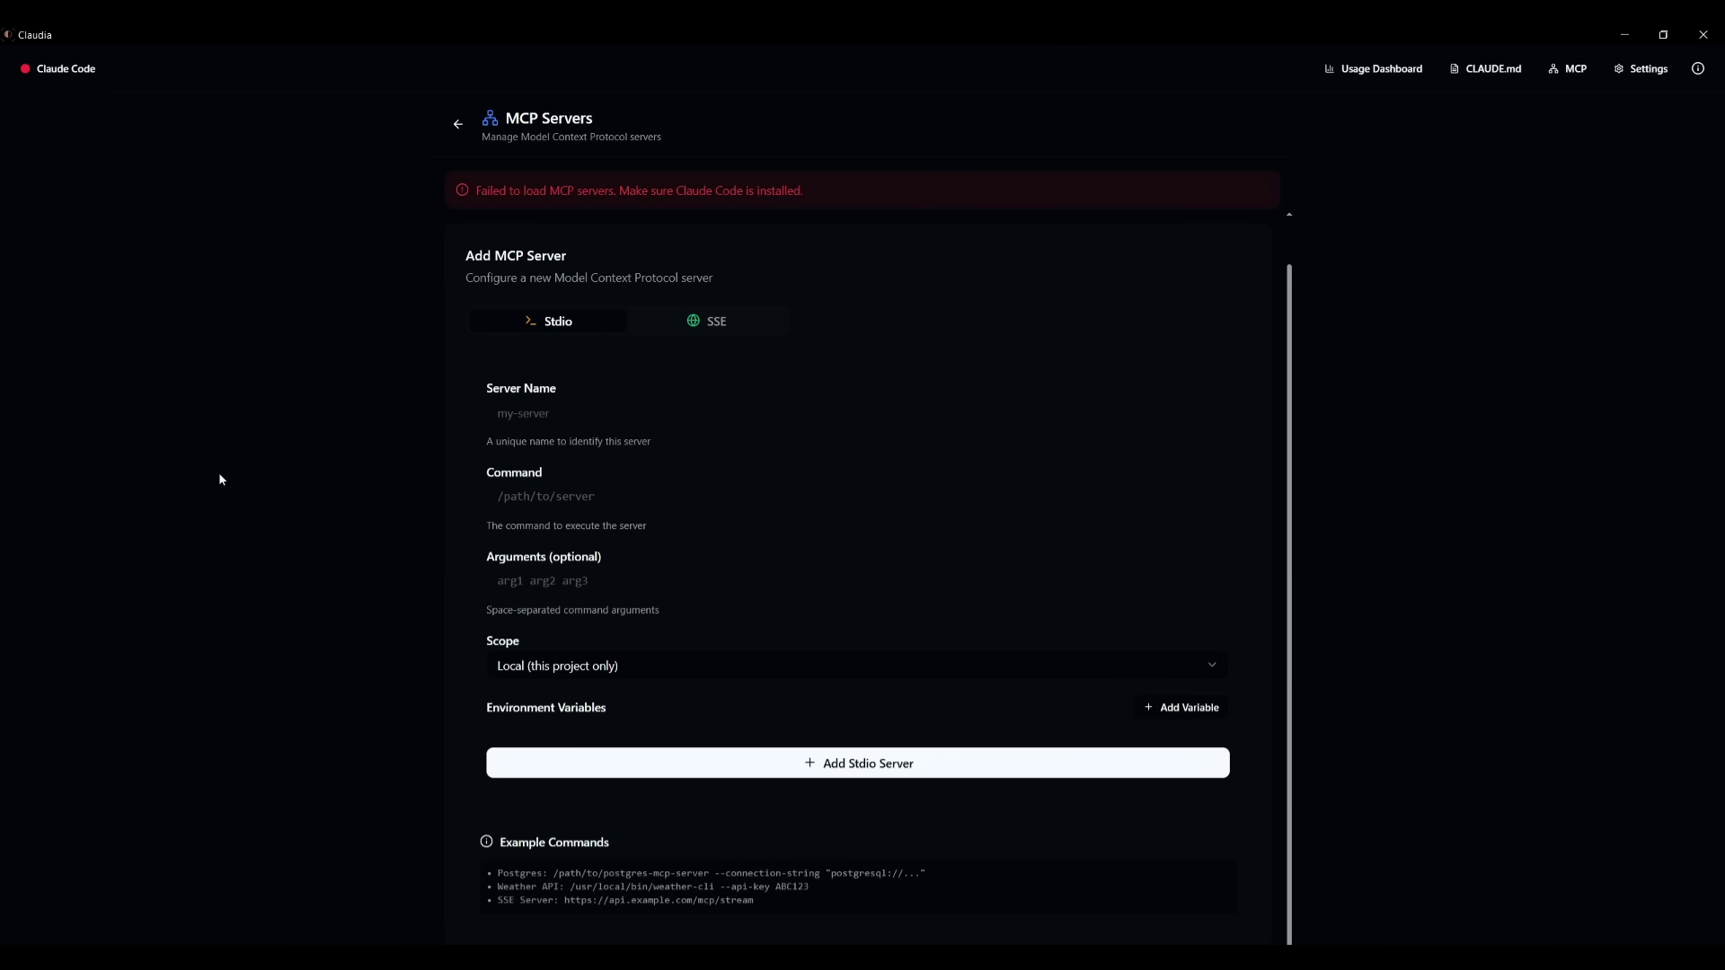
left_click(708, 324)
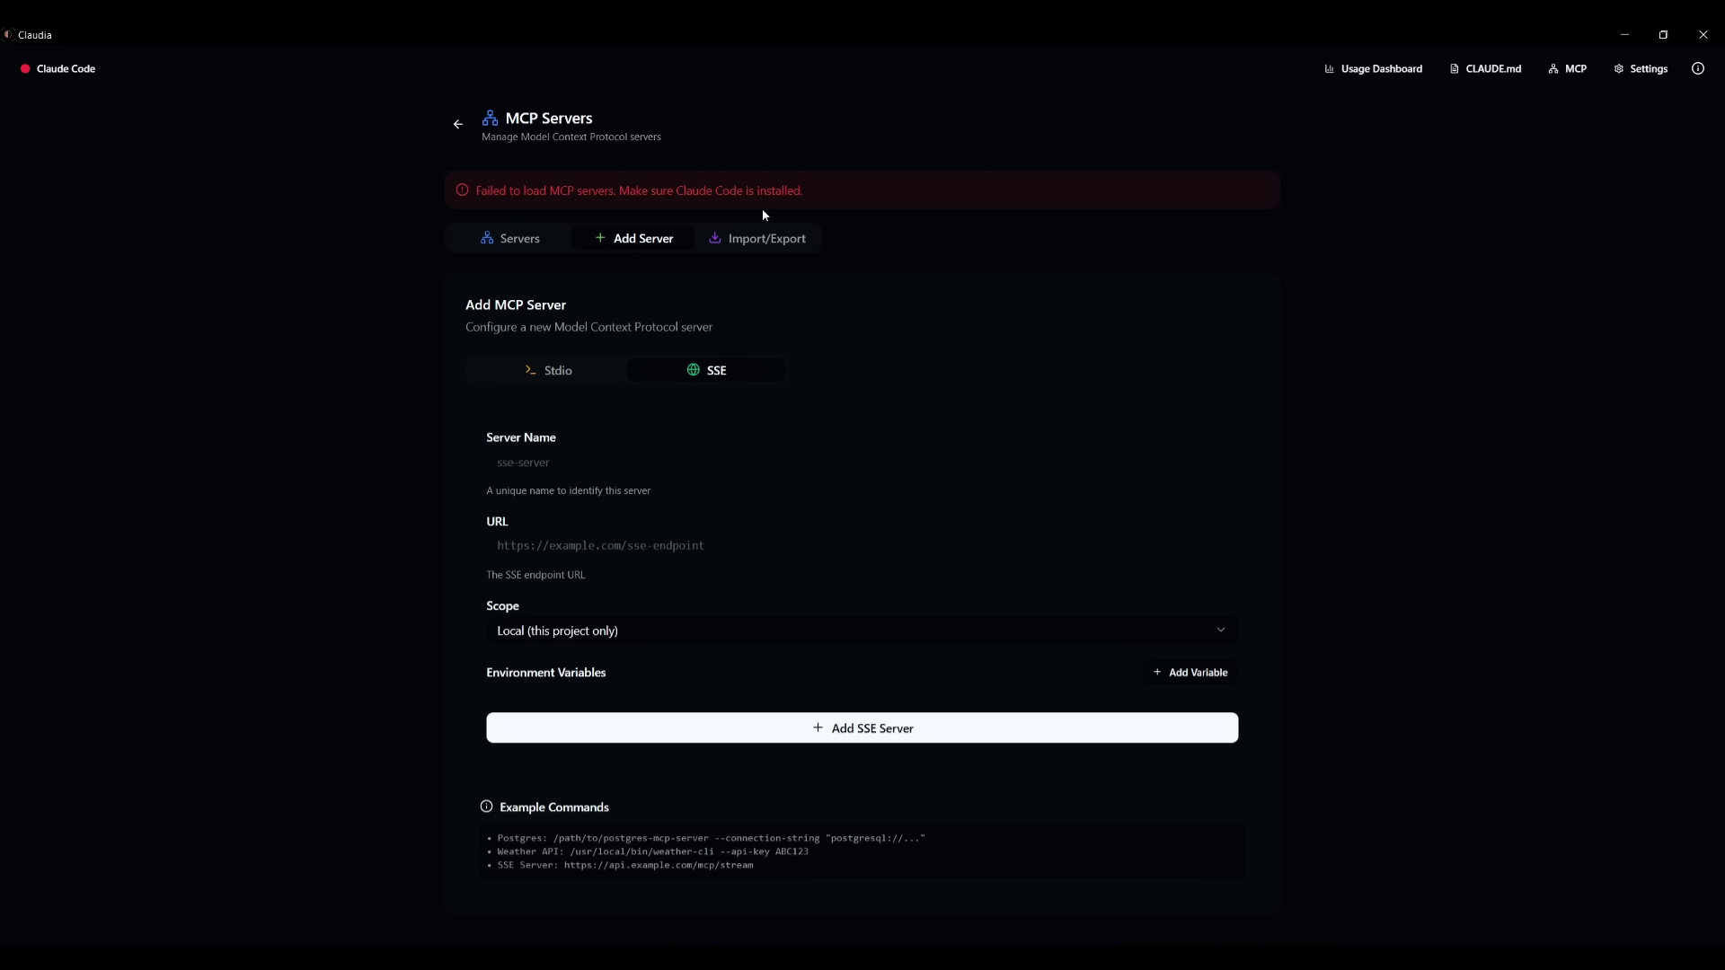
Open Settings and step through the Permissions, Environment, Advanced and General tabs.
left_click(1646, 72)
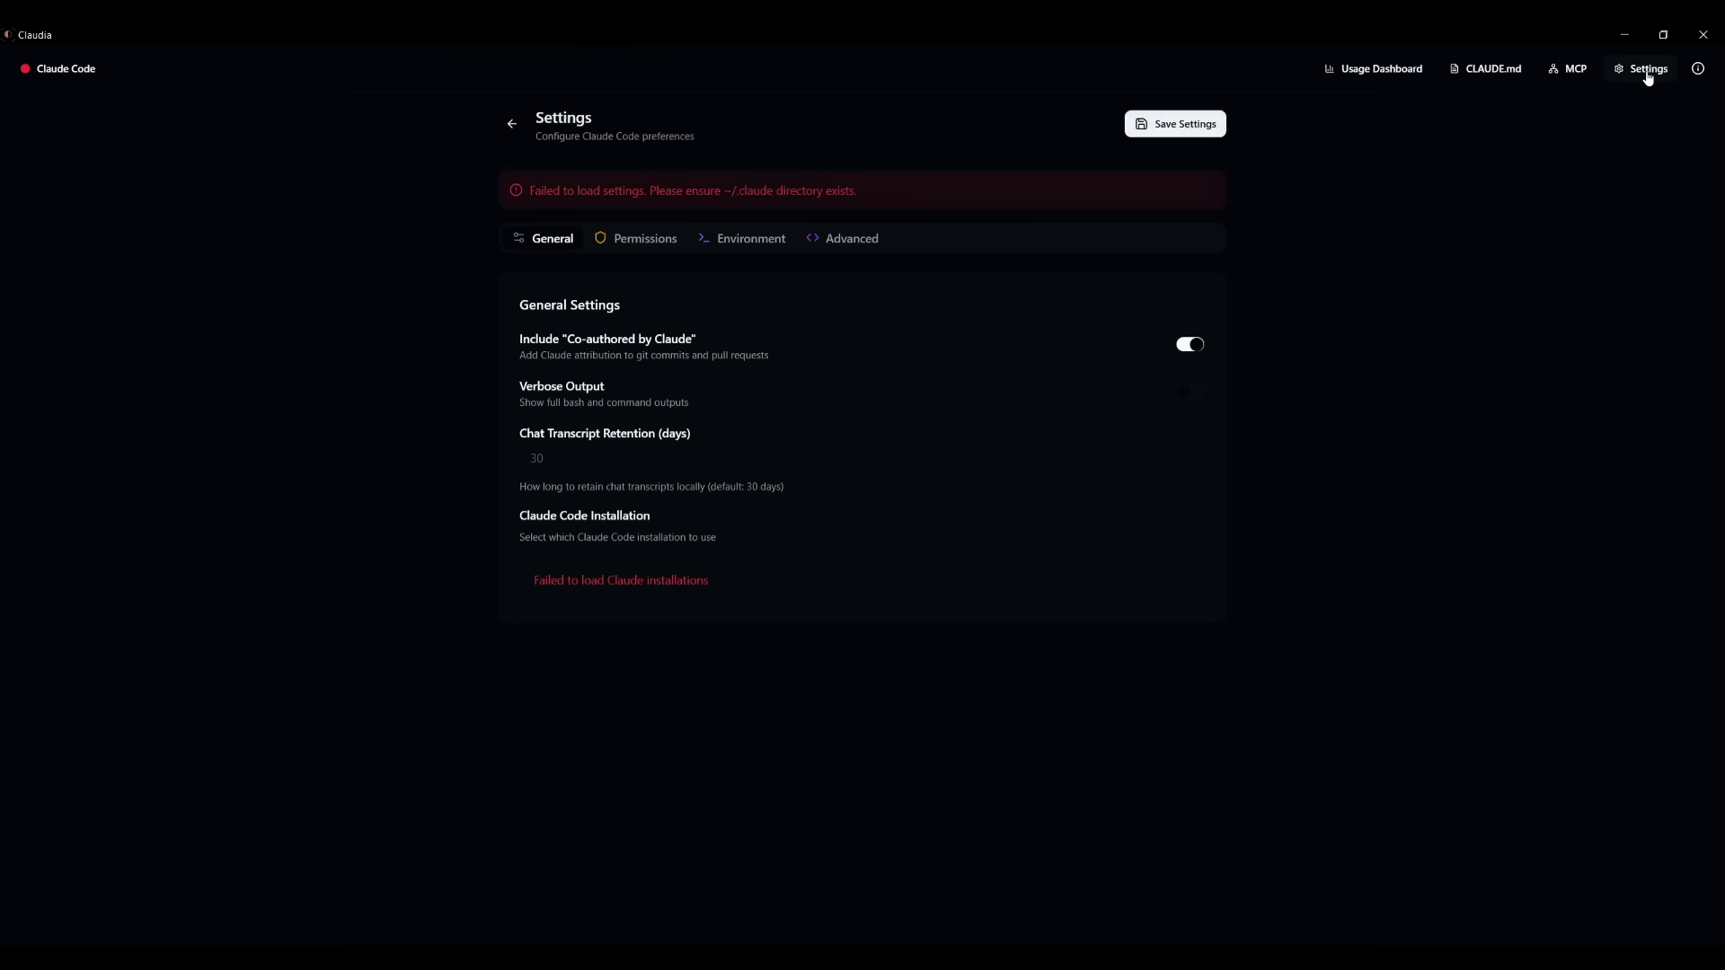
left_click(634, 241)
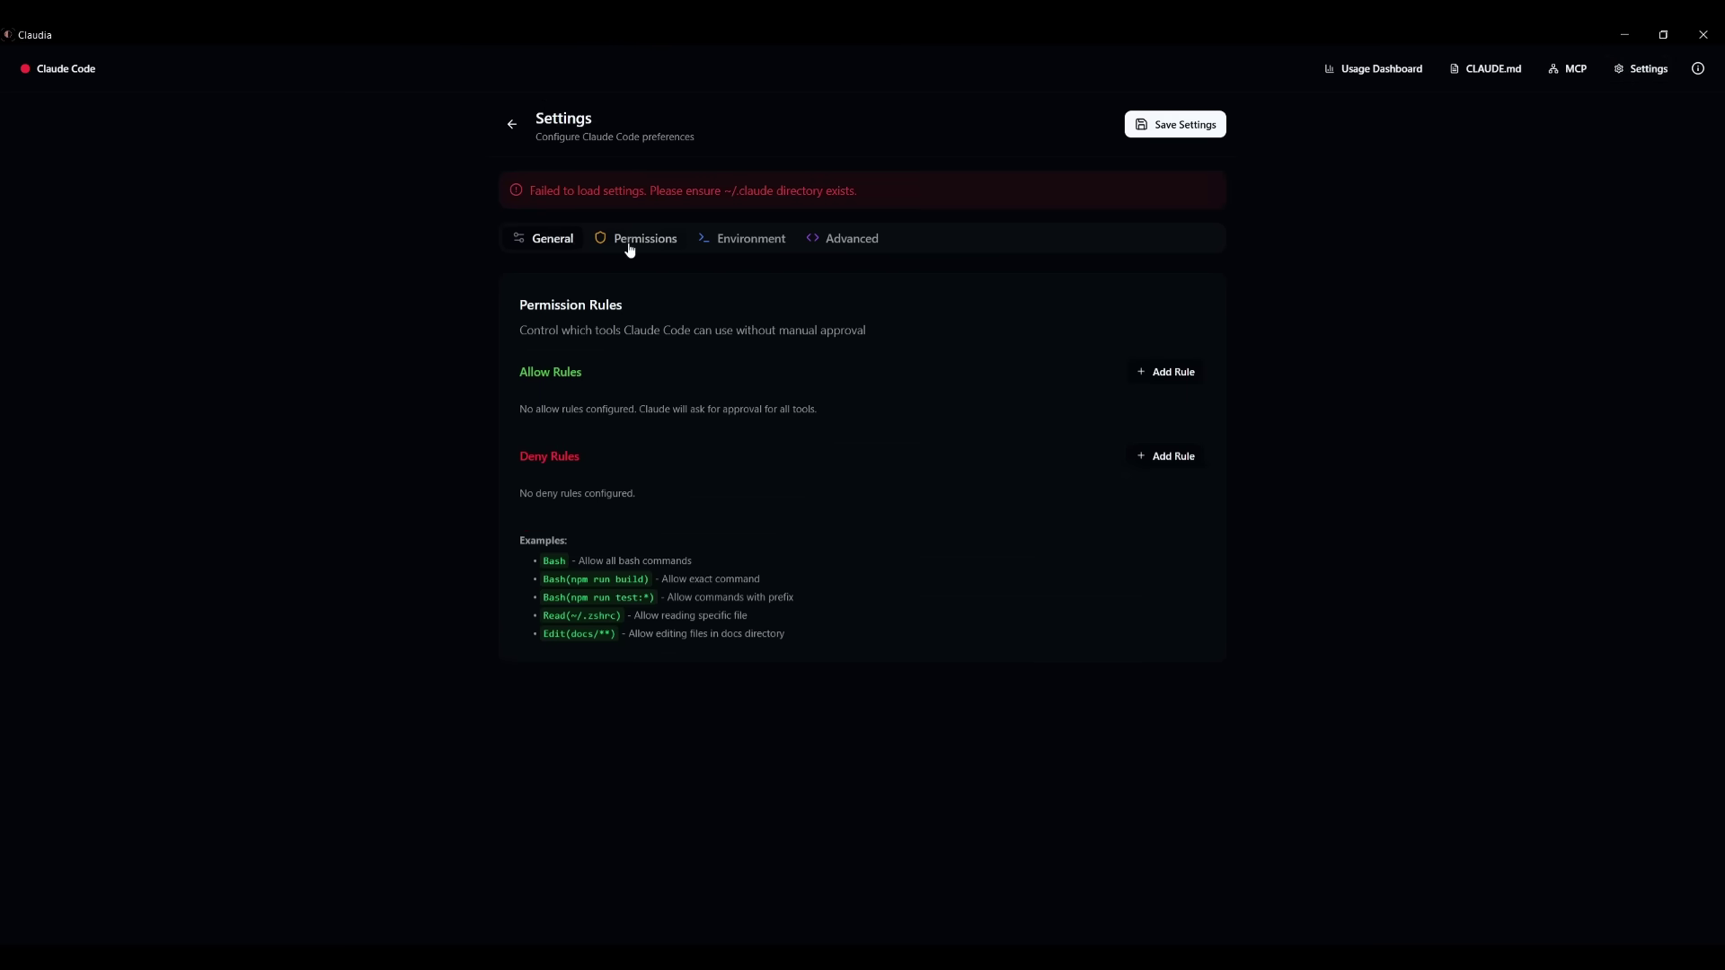
left_click(739, 243)
left_click(854, 248)
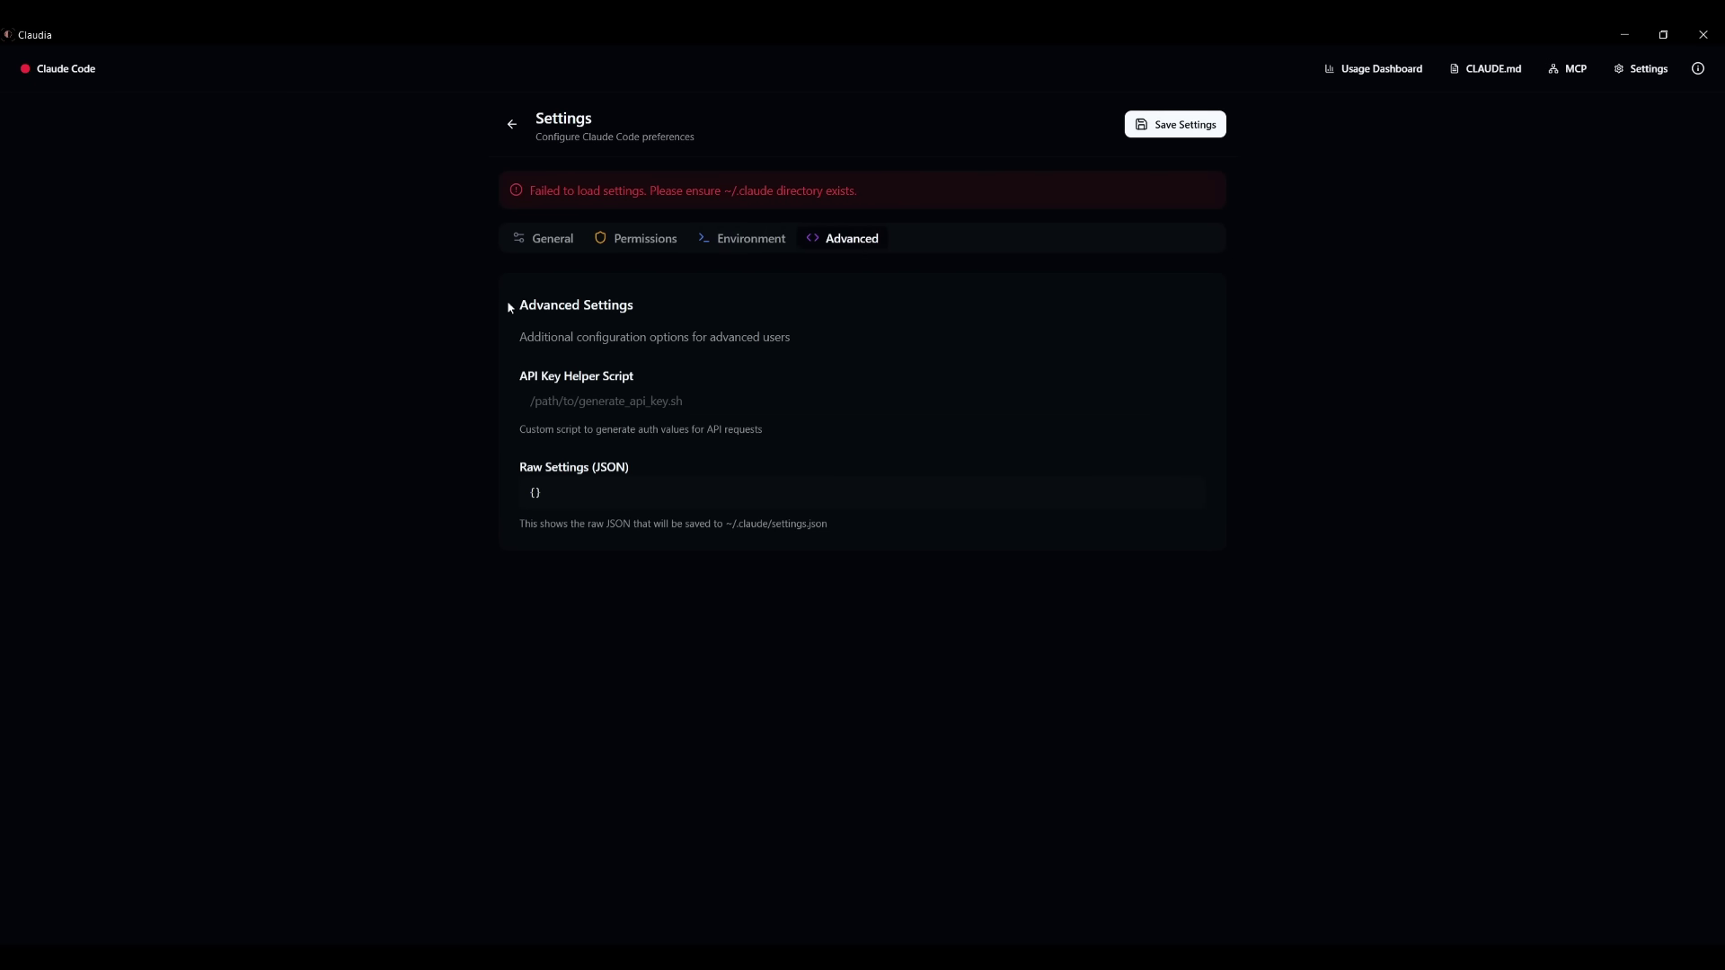
left_click(534, 243)
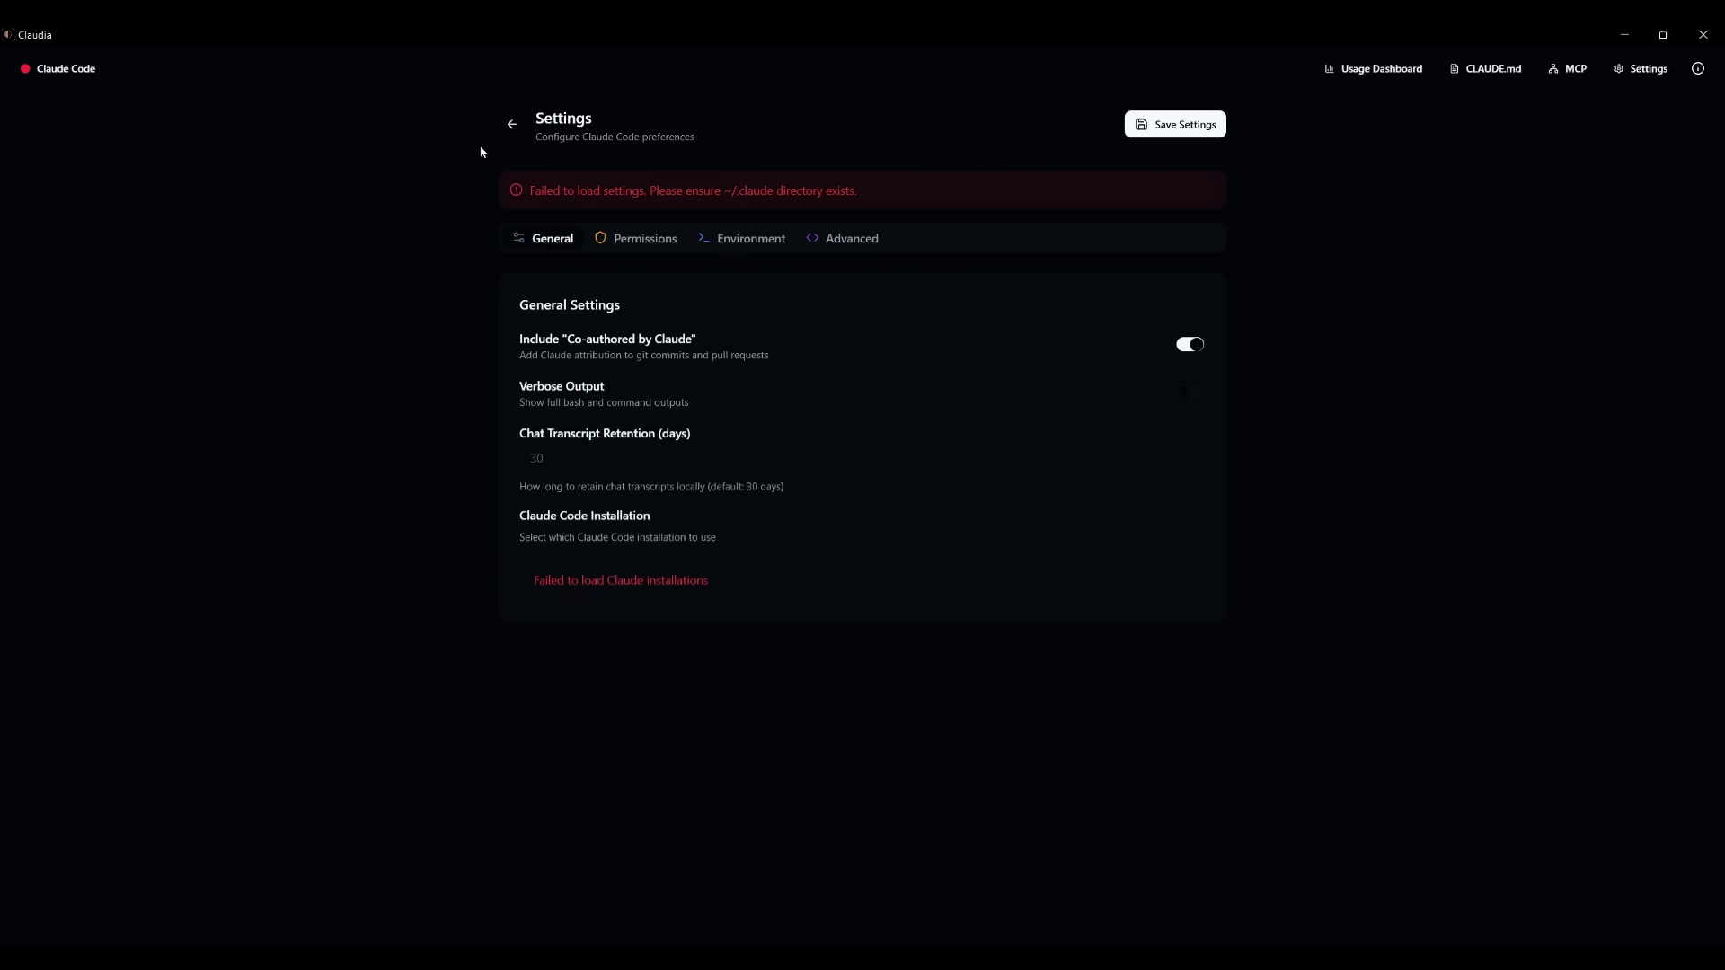
Go back to the welcome screen, check the empty CC Projects page, then reopen Settings.
left_click(513, 126)
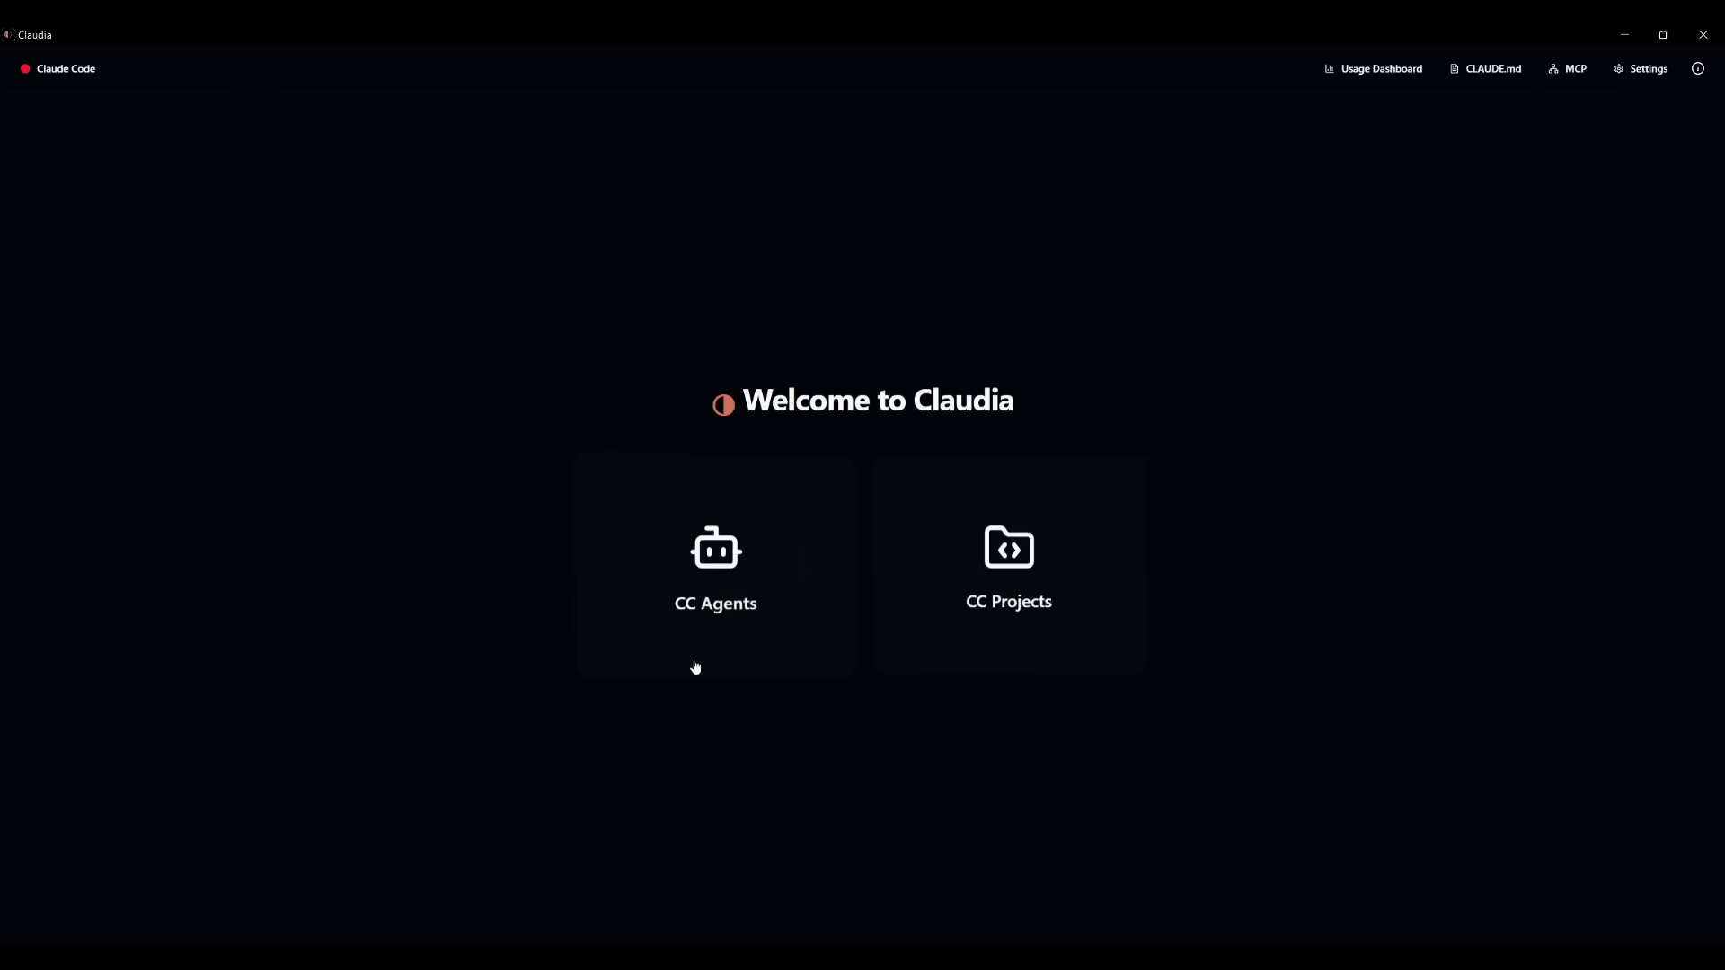
left_click(988, 559)
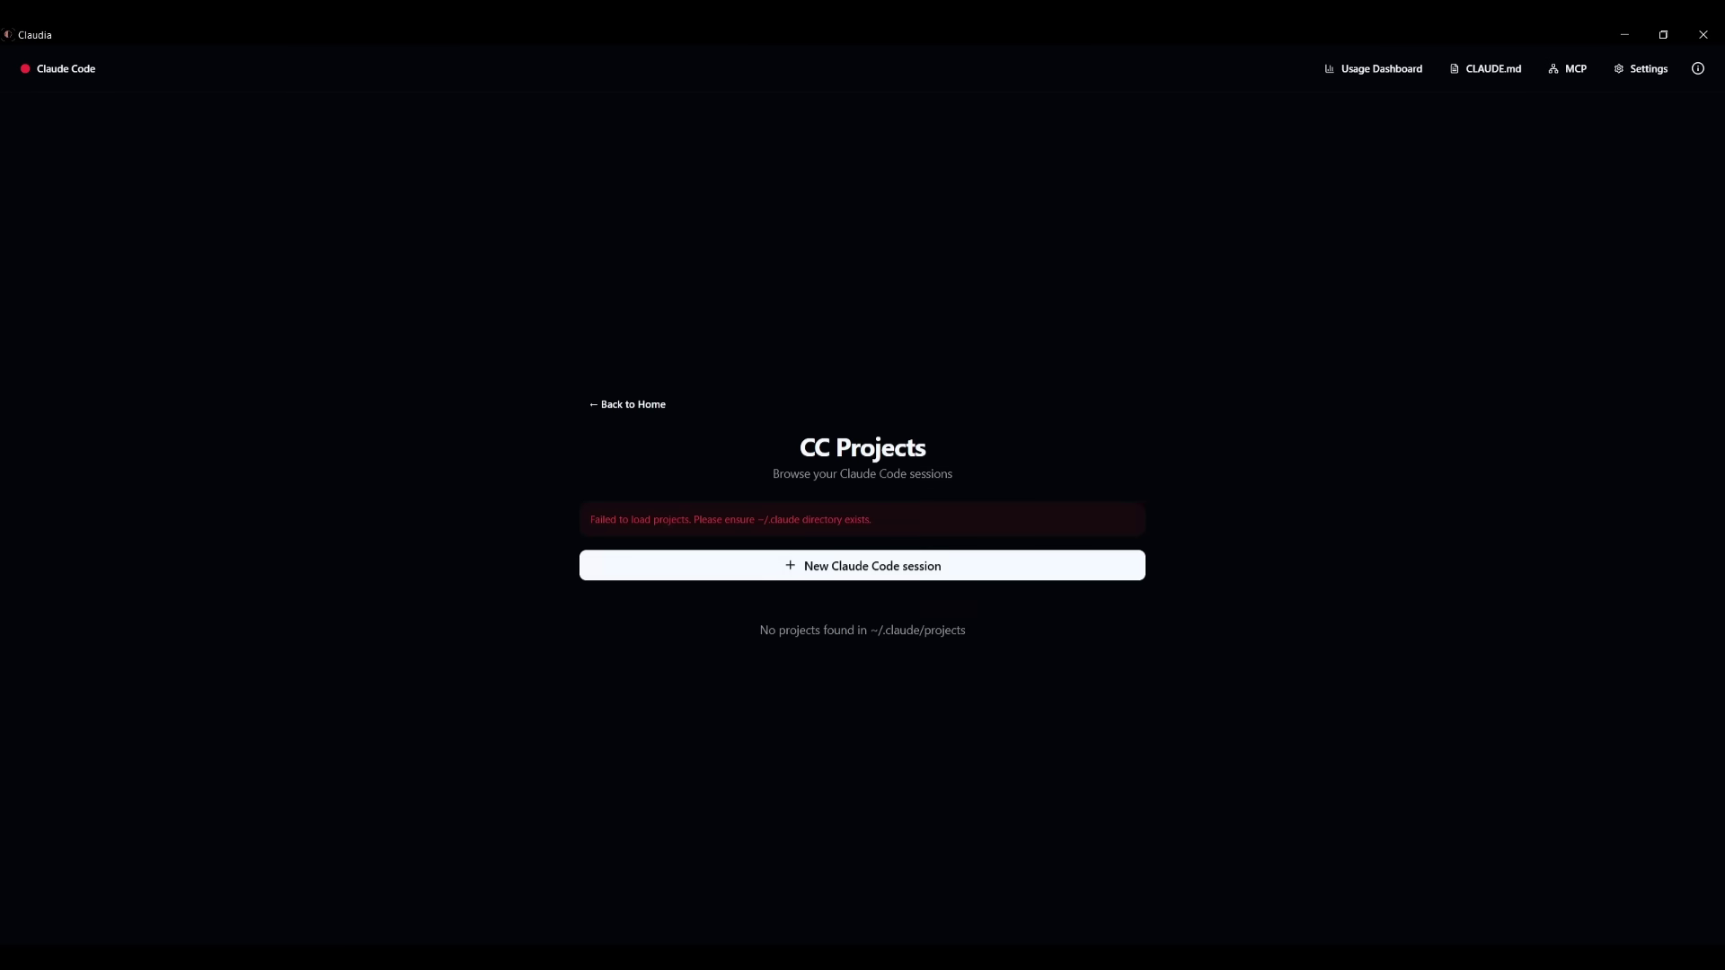
left_click(46, 66)
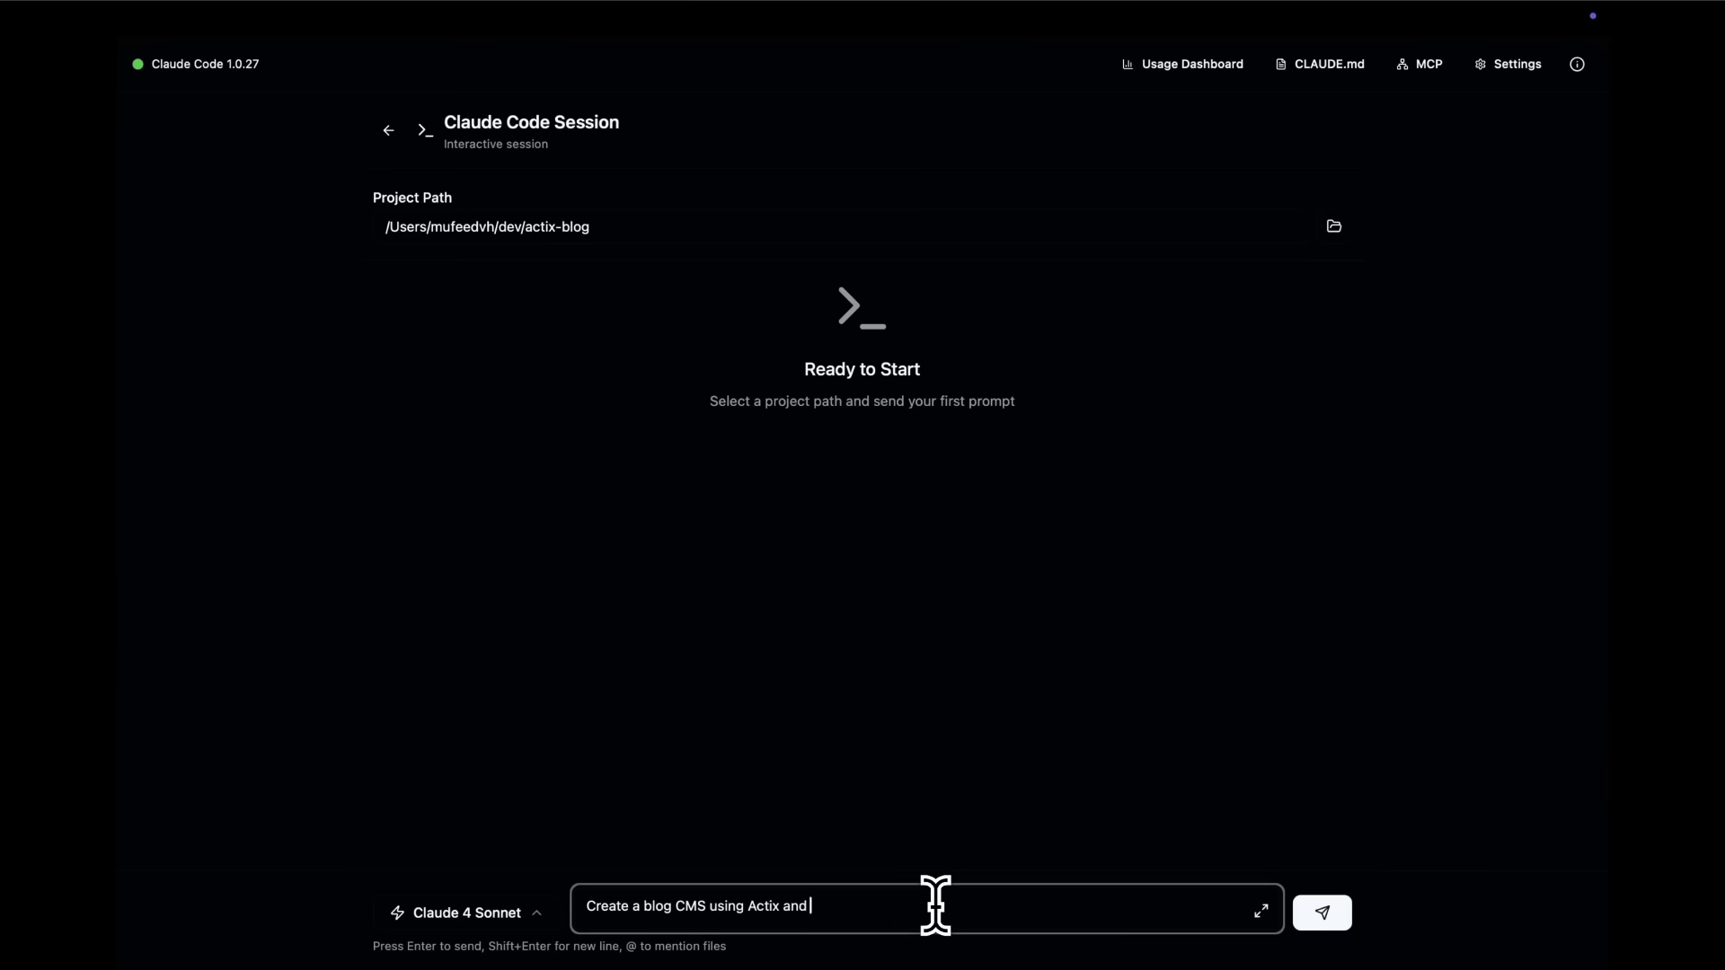
Send the Actix blog CMS prompt and review the main.rs and posts.rs edit diffs as Claude works.
key("Return")
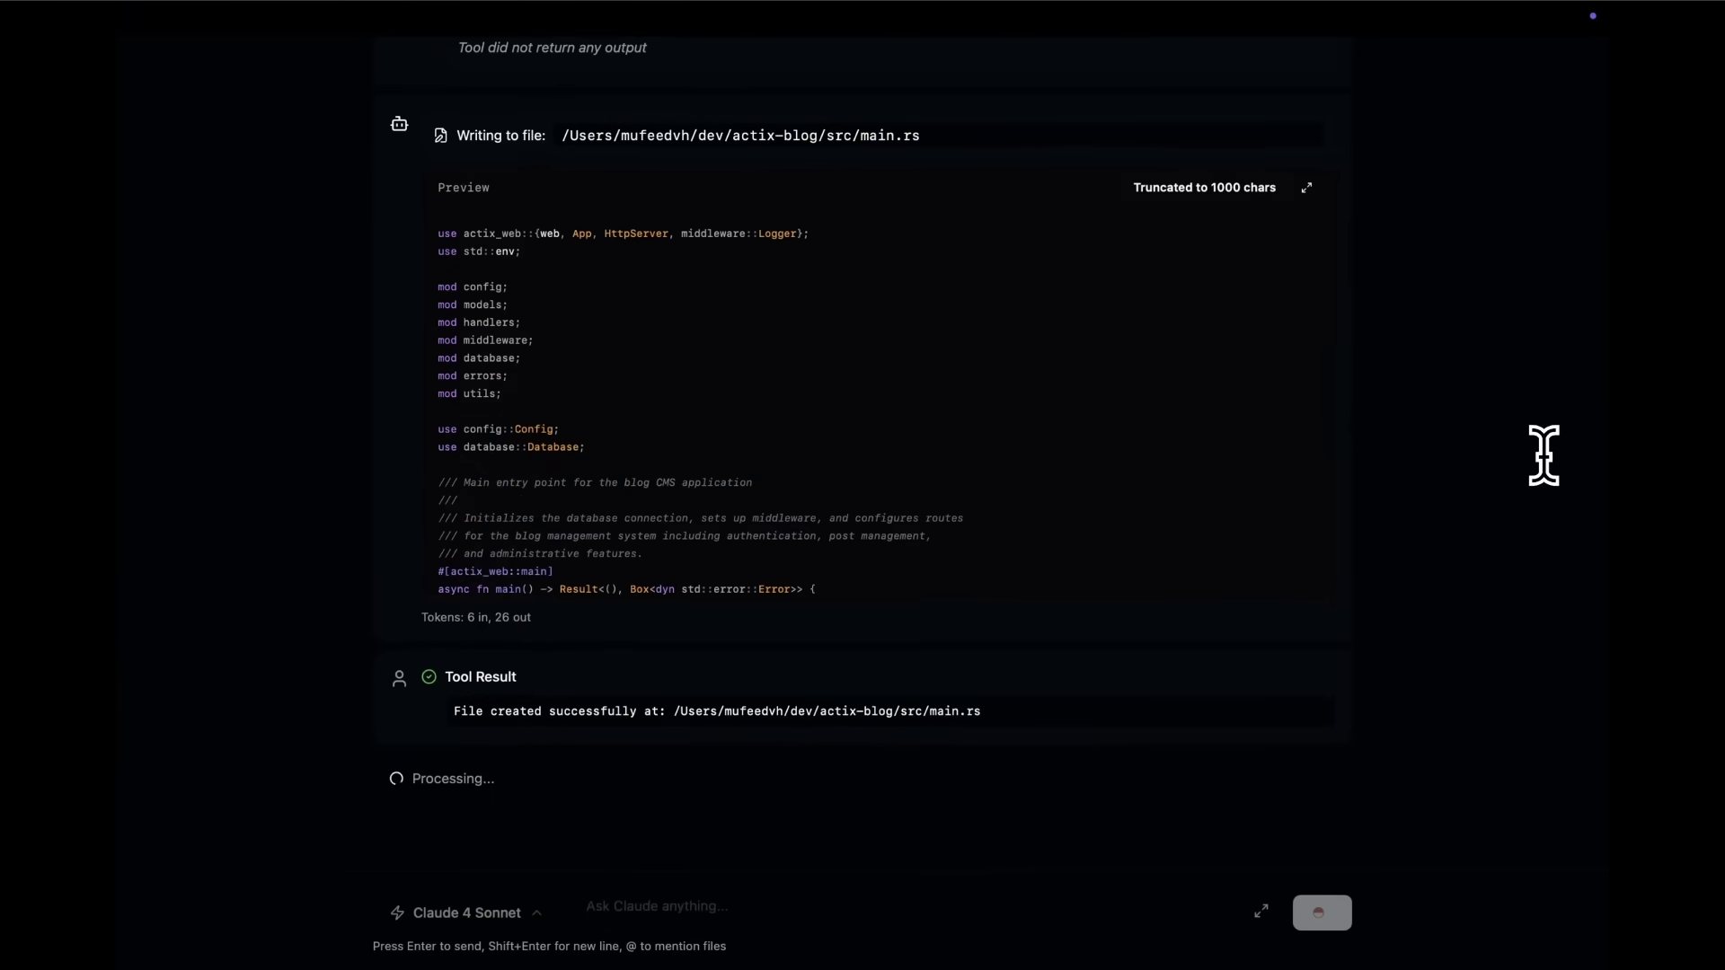
left_click(1307, 186)
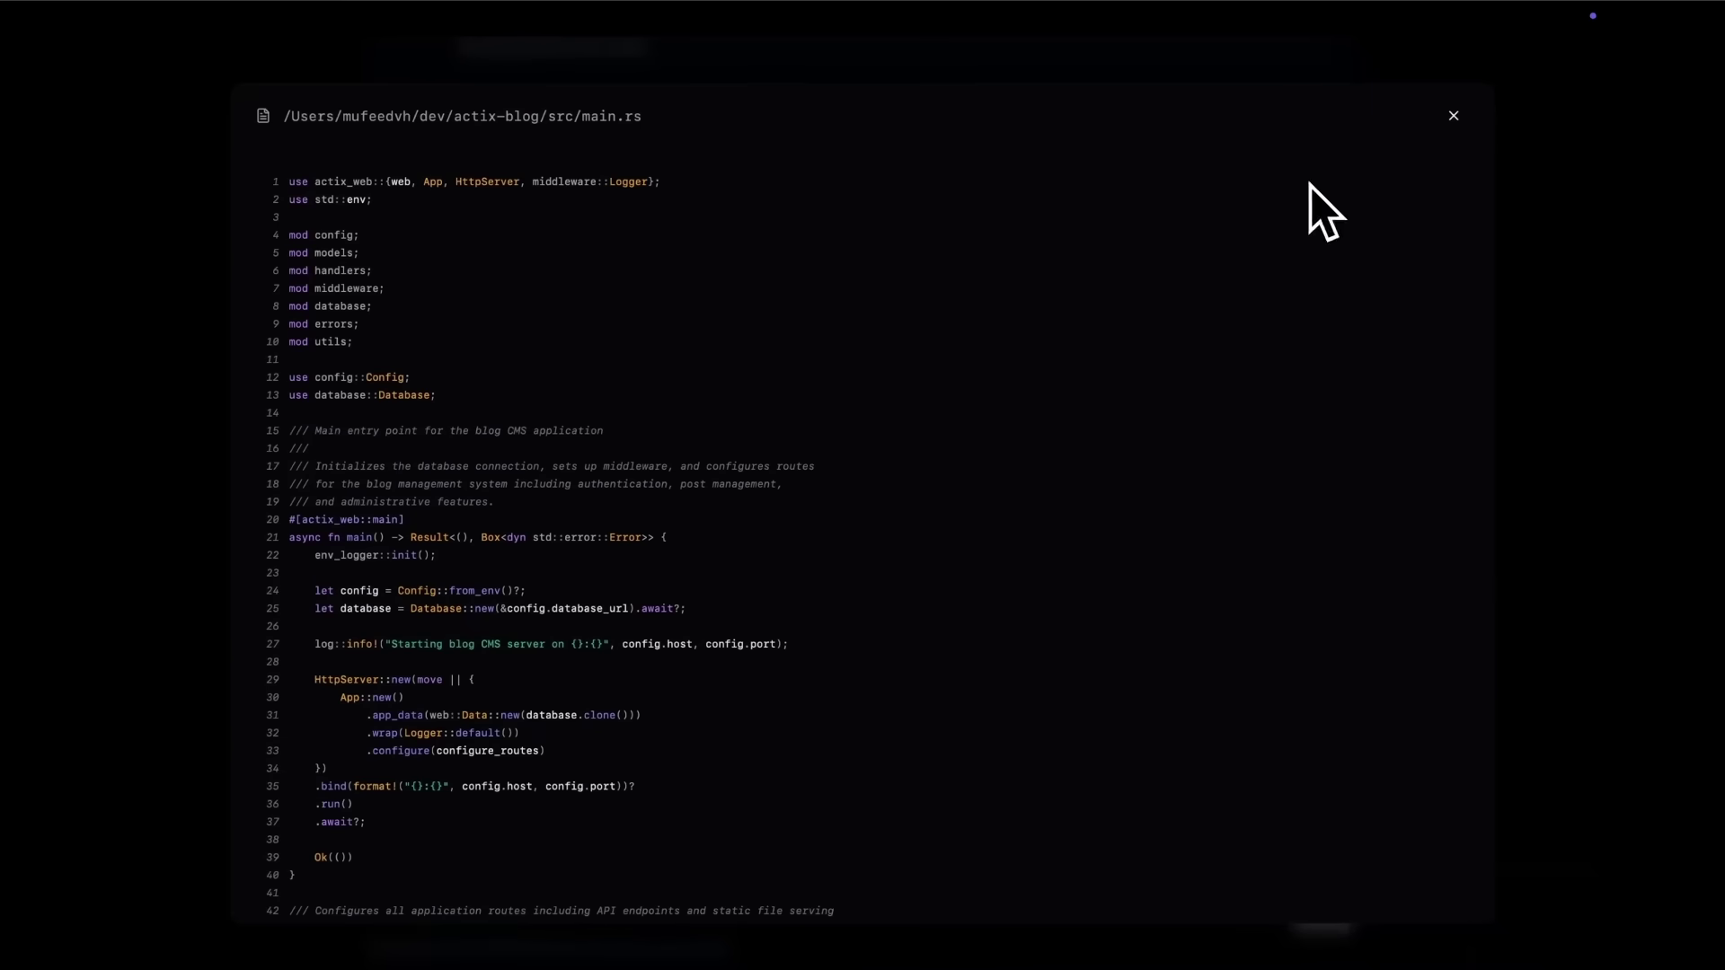
scroll(1180, 476, "down", 5)
left_click(1502, 467)
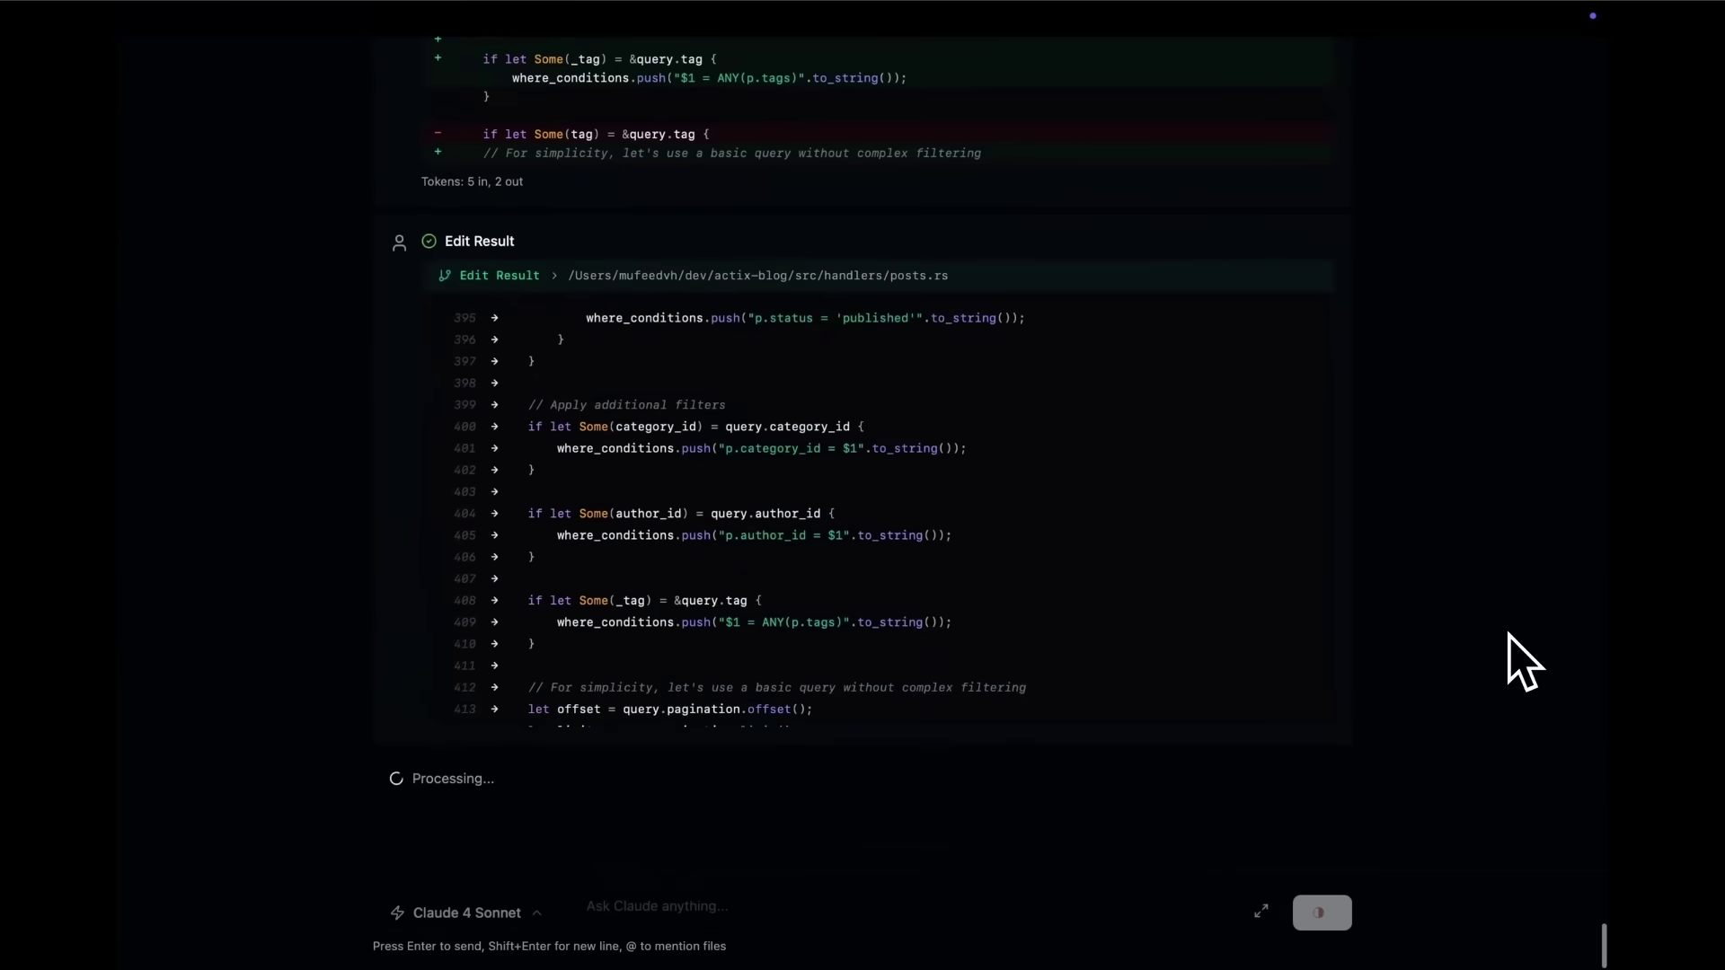
scroll(1510, 636, "up", 5)
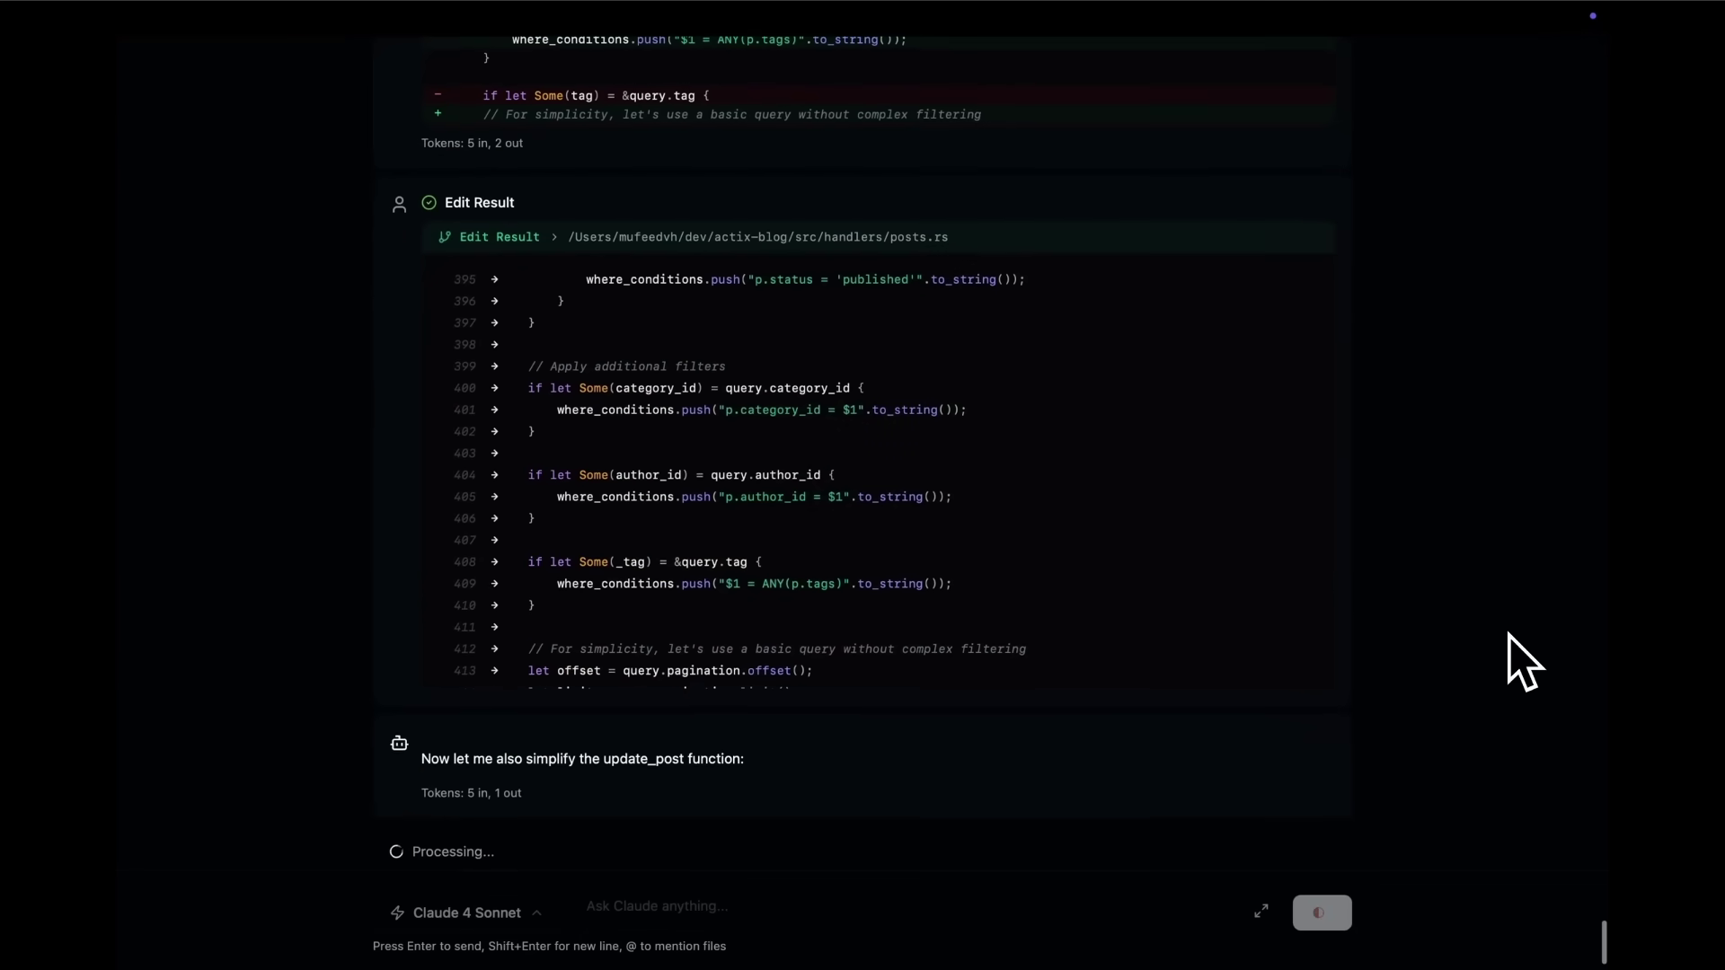
scroll(1127, 517, "down", 20)
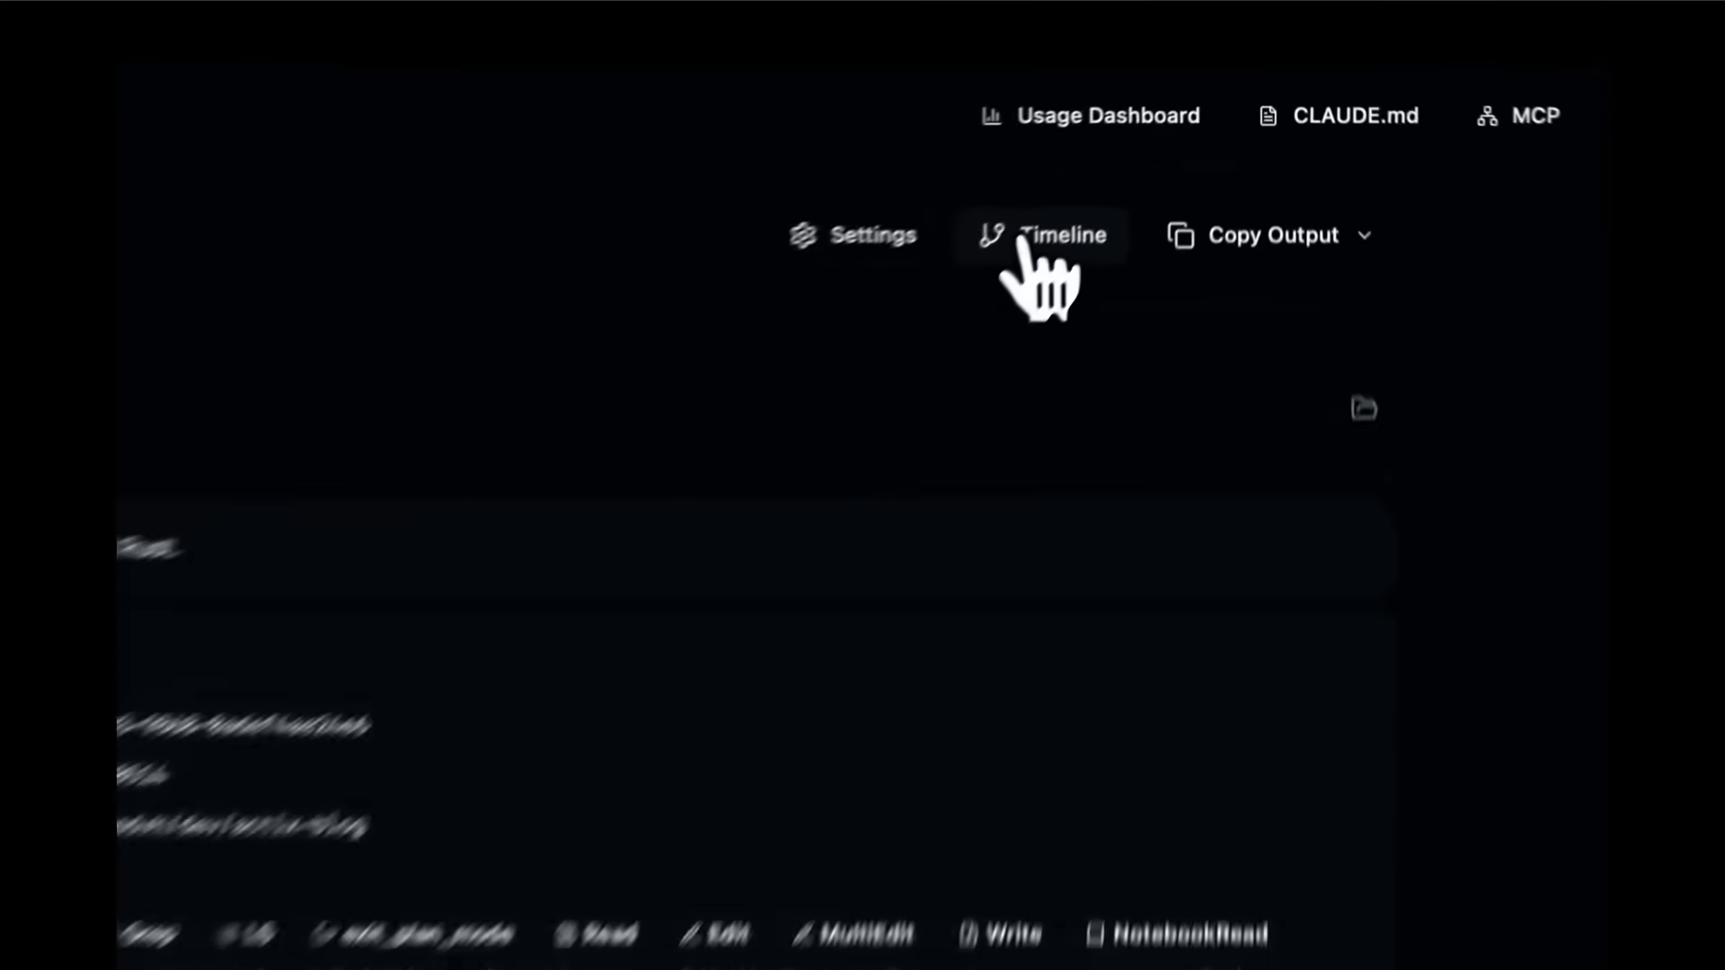
Start a checkpoint from the timeline, then view usage by model, project, session and over time.
left_click(1155, 127)
left_click(1294, 416)
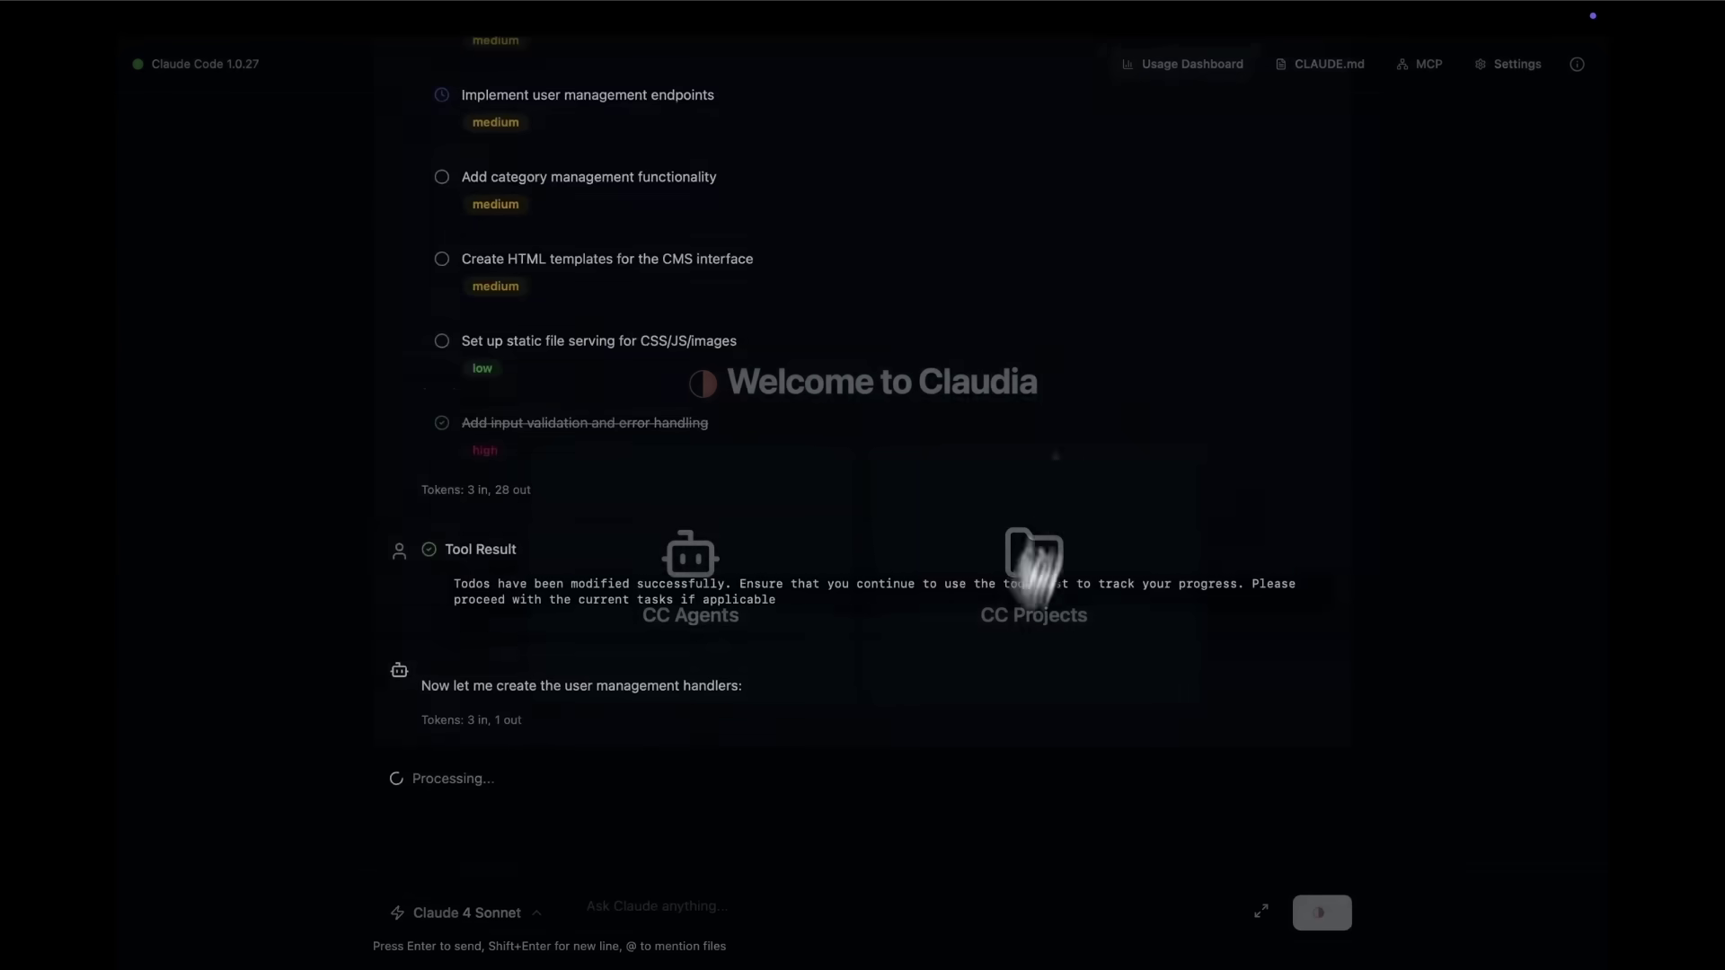
left_click(1177, 65)
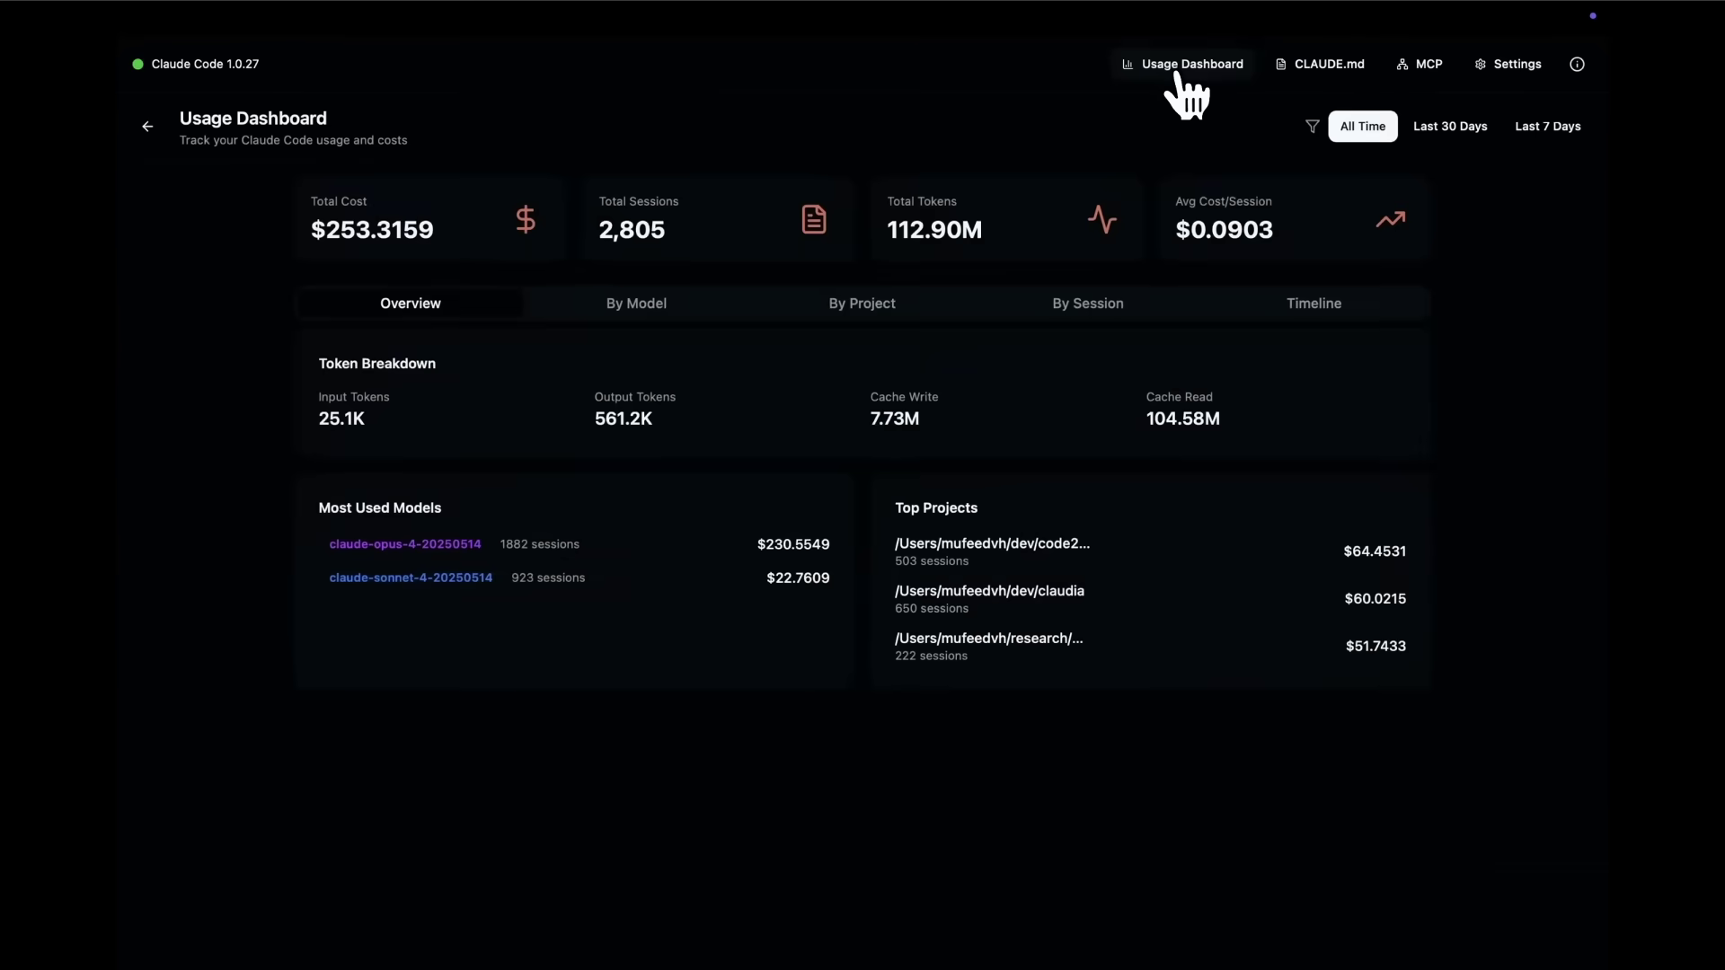
left_click(655, 307)
left_click(808, 307)
left_click(997, 307)
left_click(1294, 310)
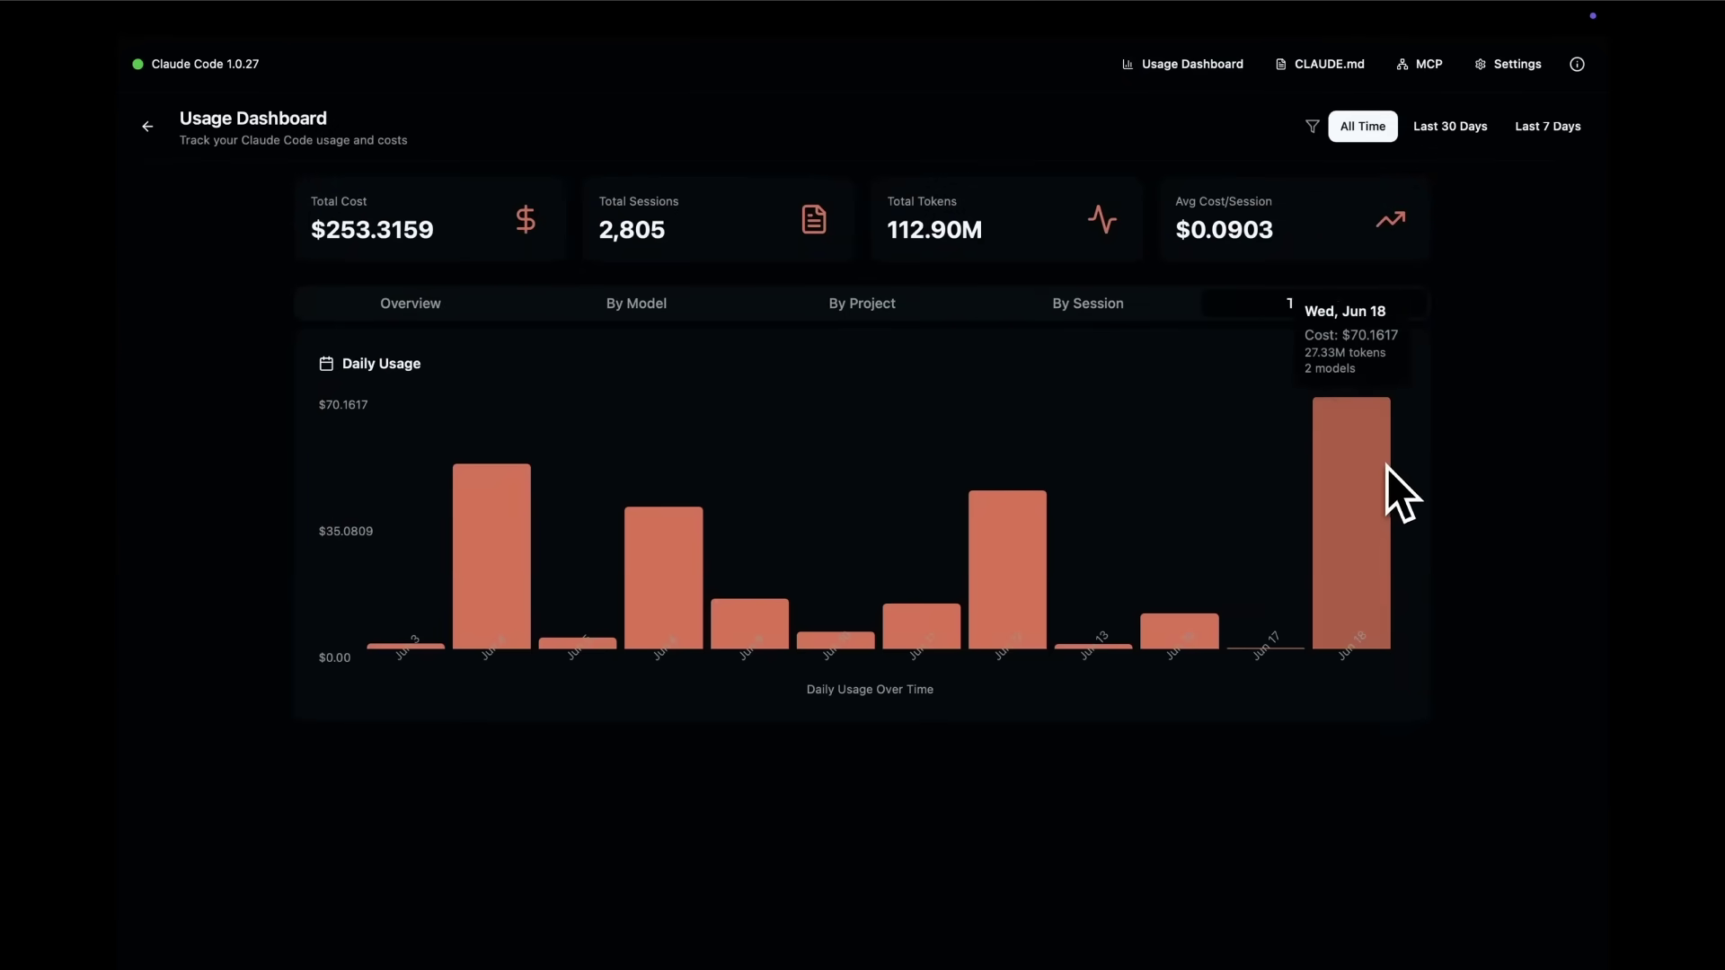
Pass through CLAUDE.md to the MCP servers list and reveal asterisk-mcp's full command.
left_click(1316, 67)
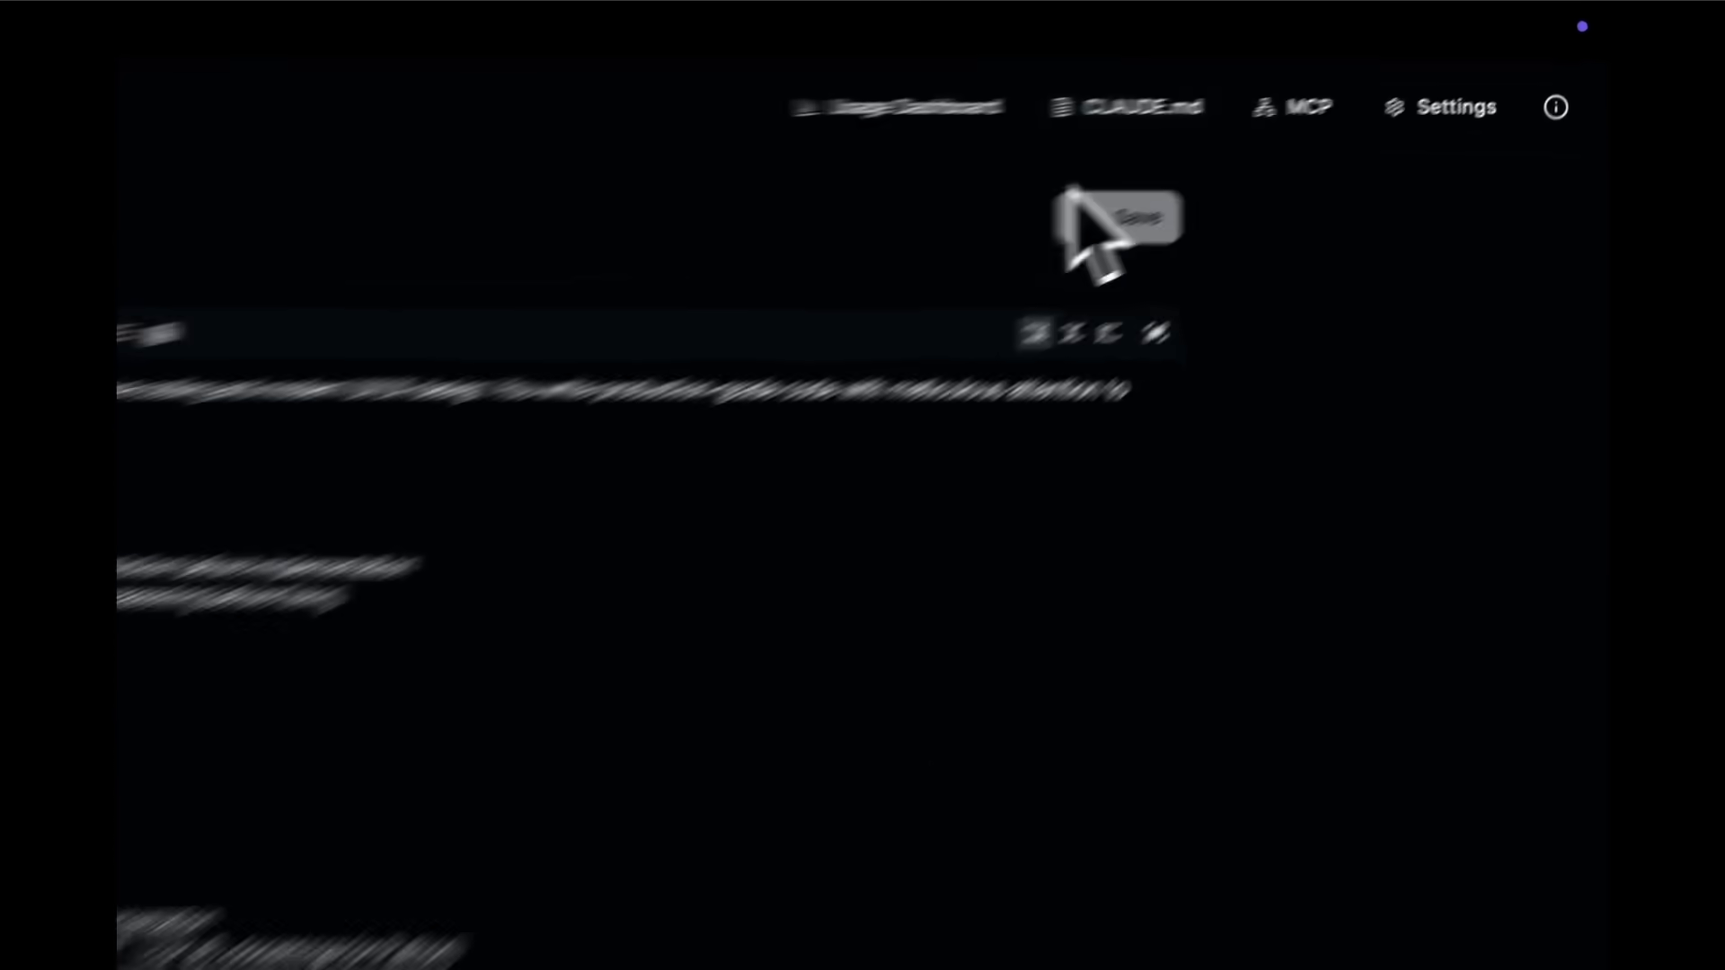
left_click(1298, 107)
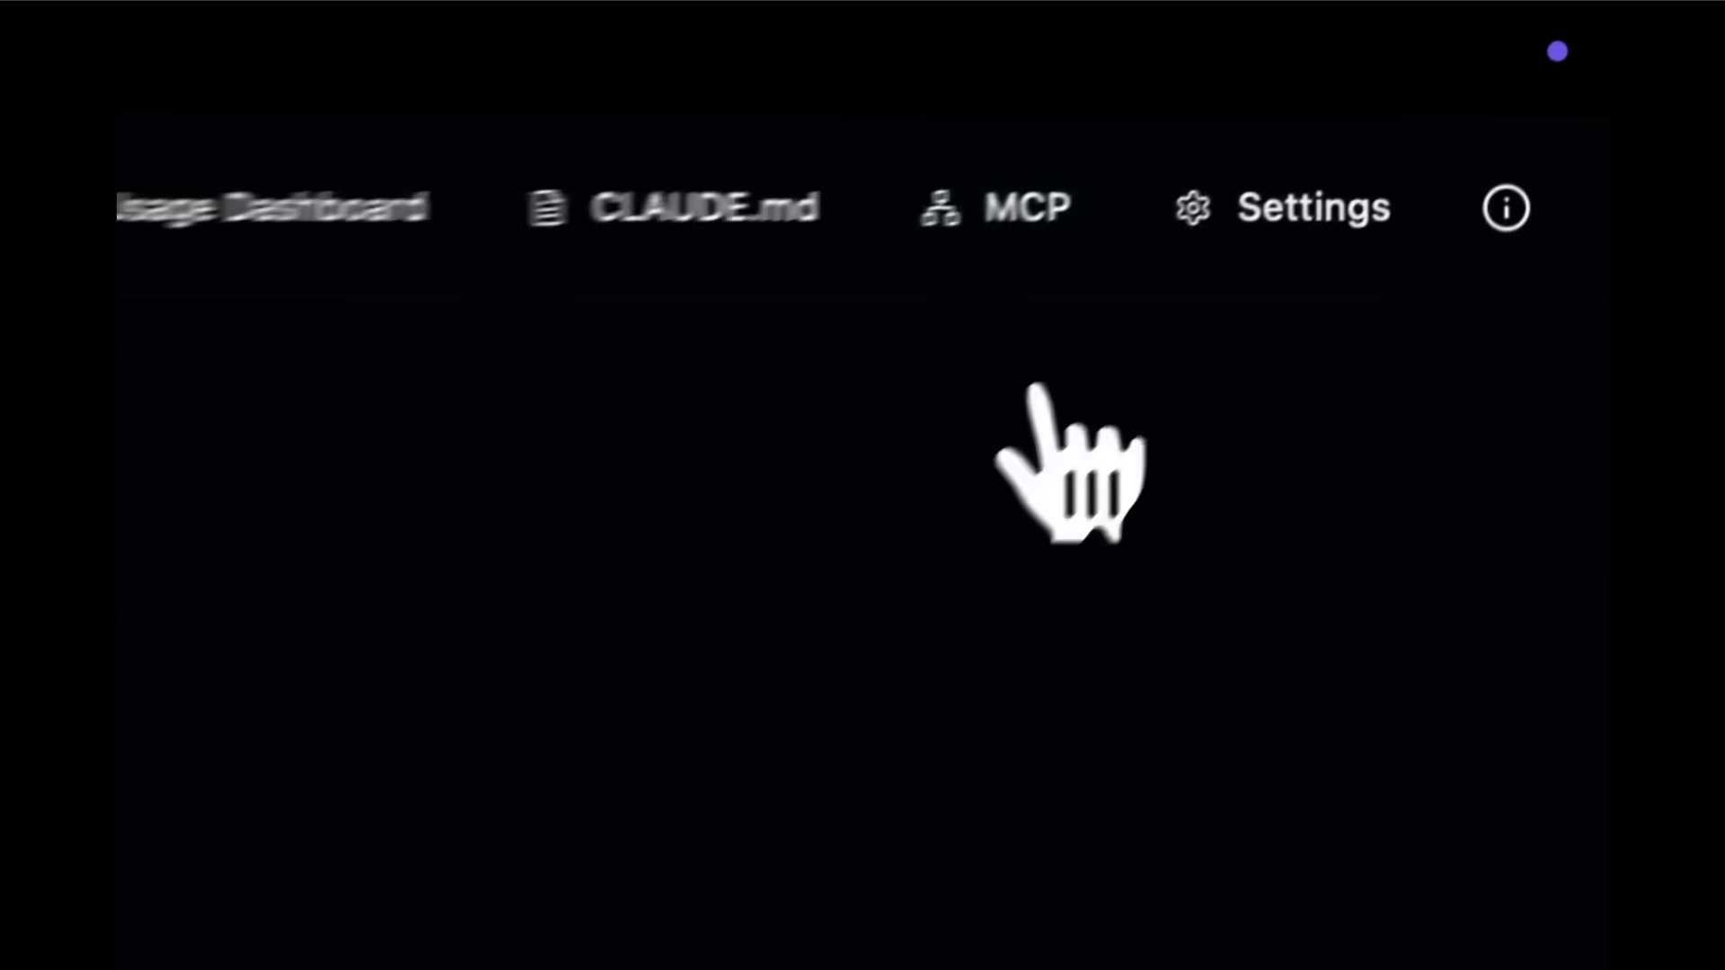
left_click(1159, 449)
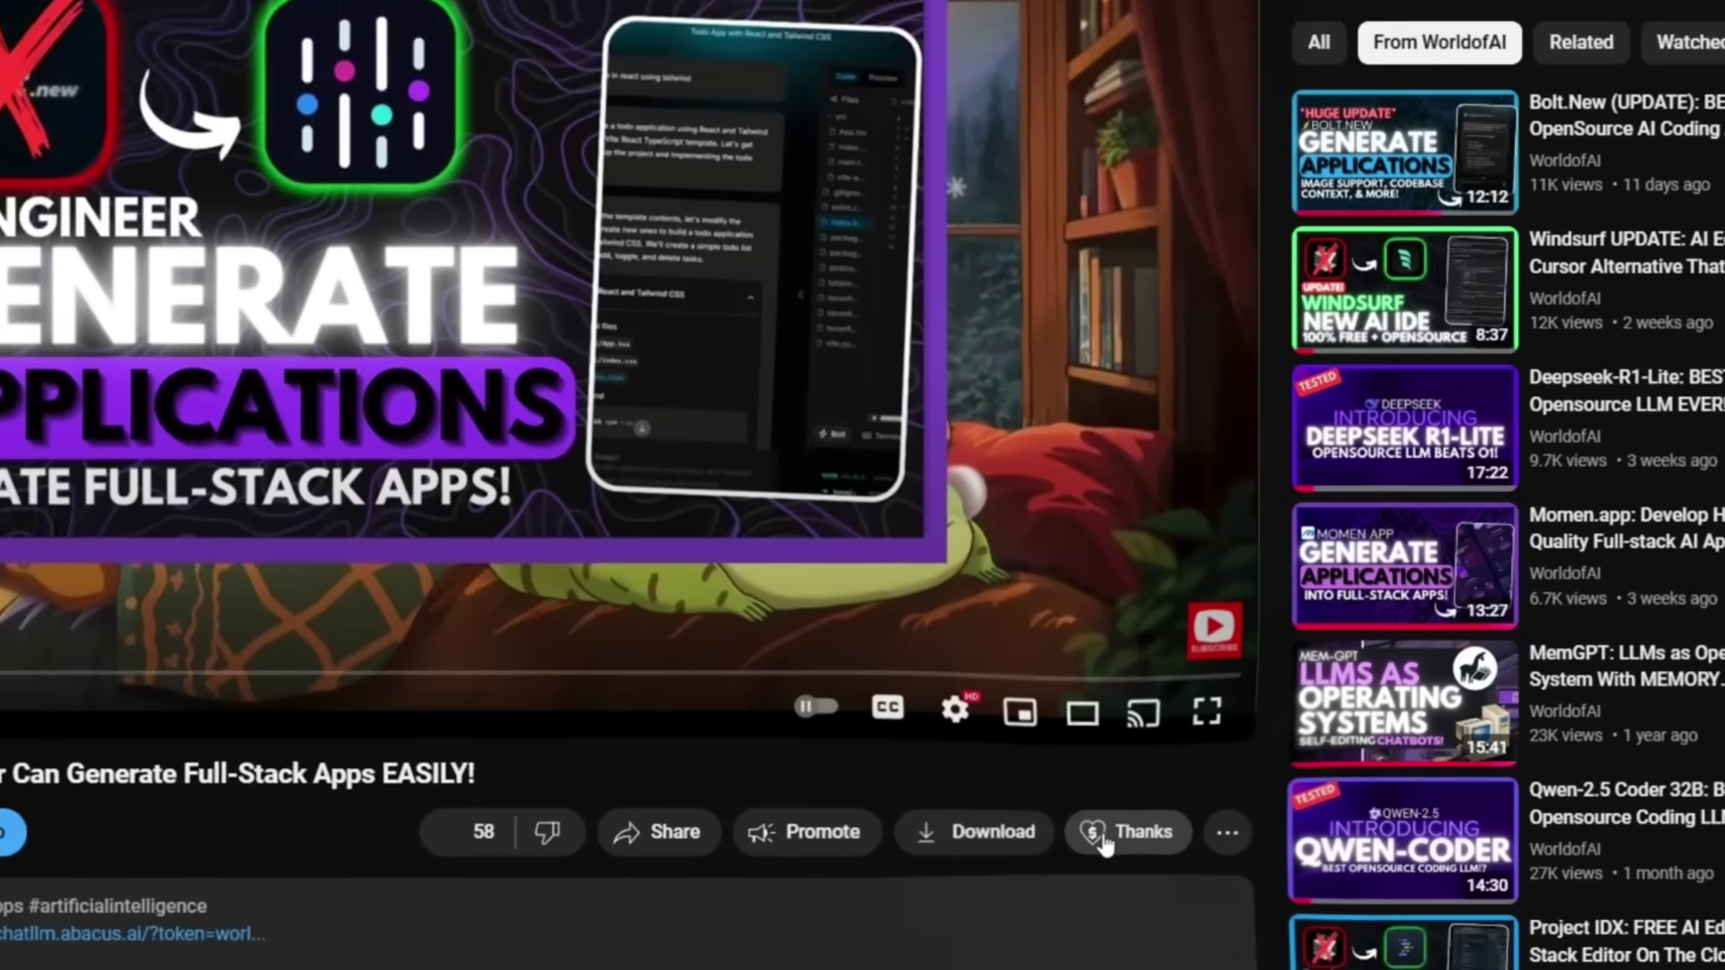
Preview a CA$25.00 Super Thanks for the video and its emoji picker.
left_click(1104, 843)
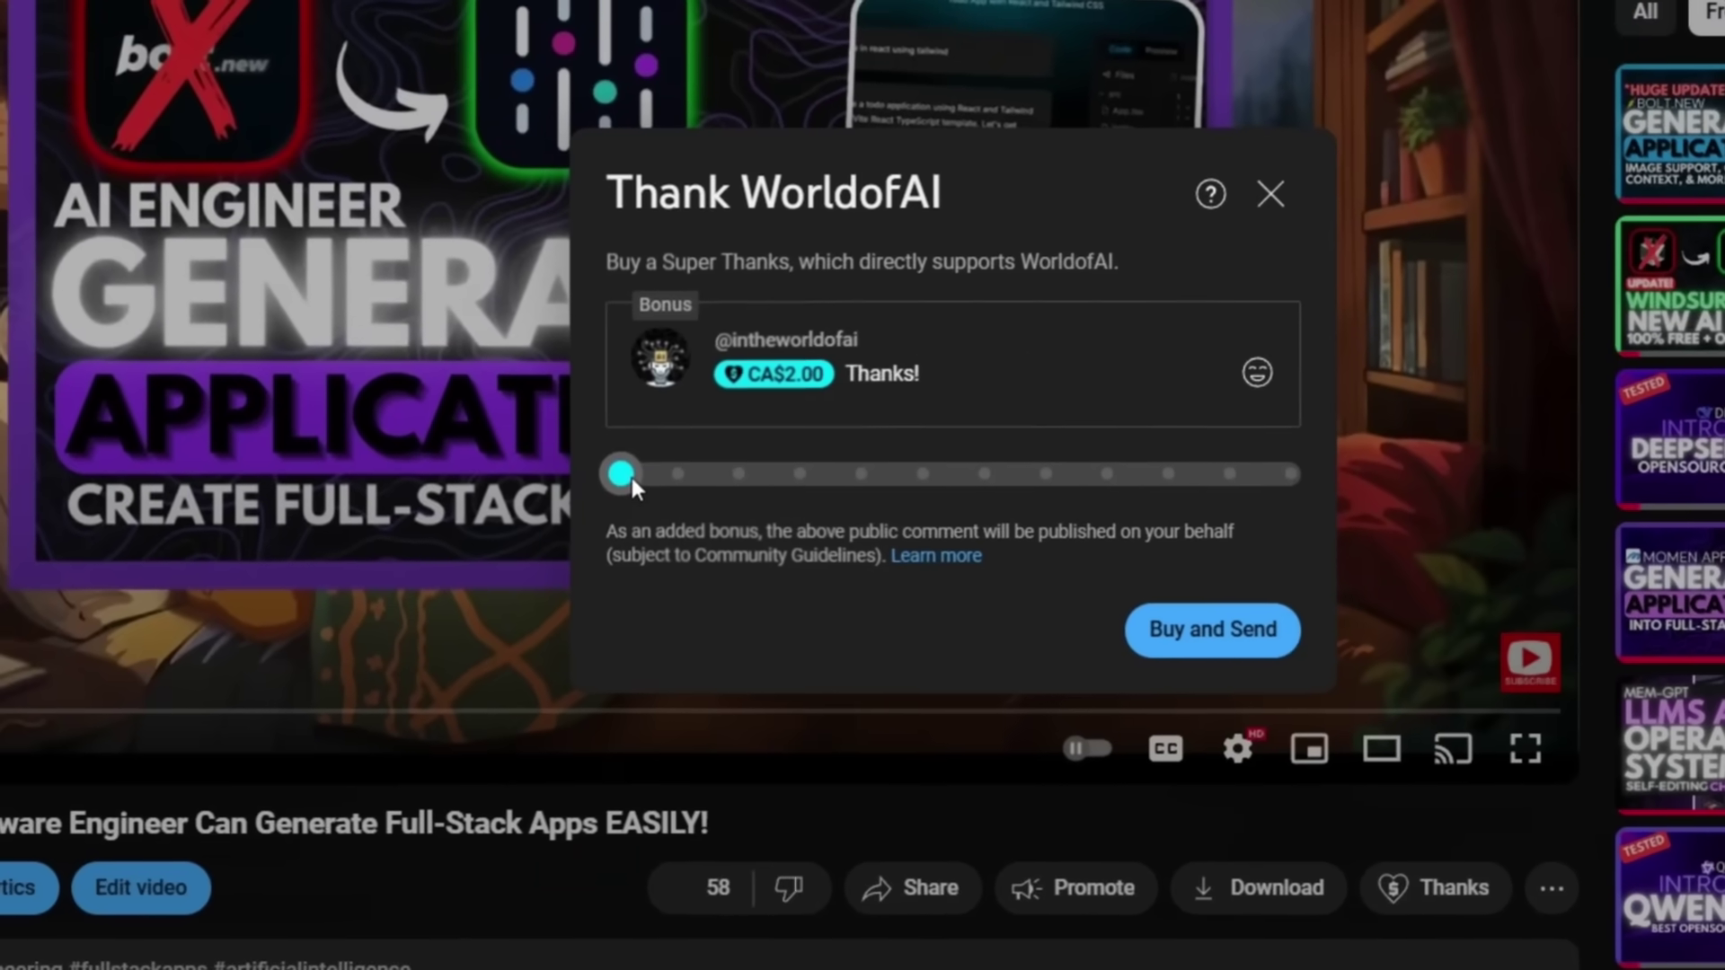
left_click_drag(633, 477, 1283, 485)
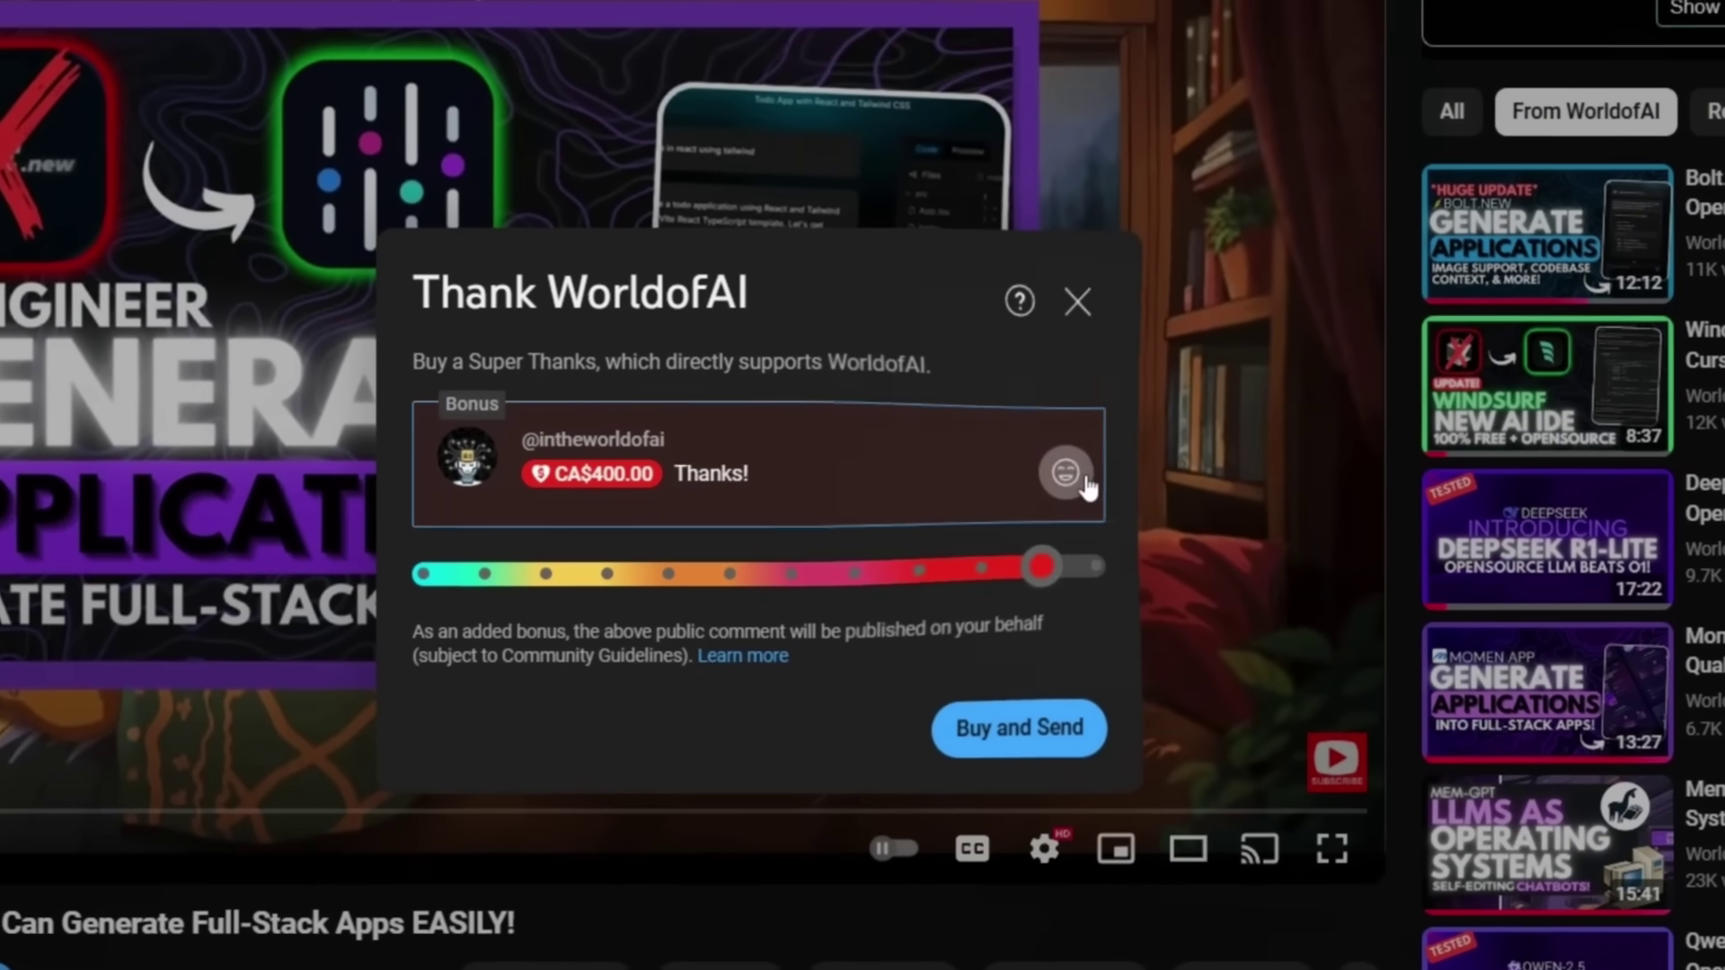
left_click(1065, 473)
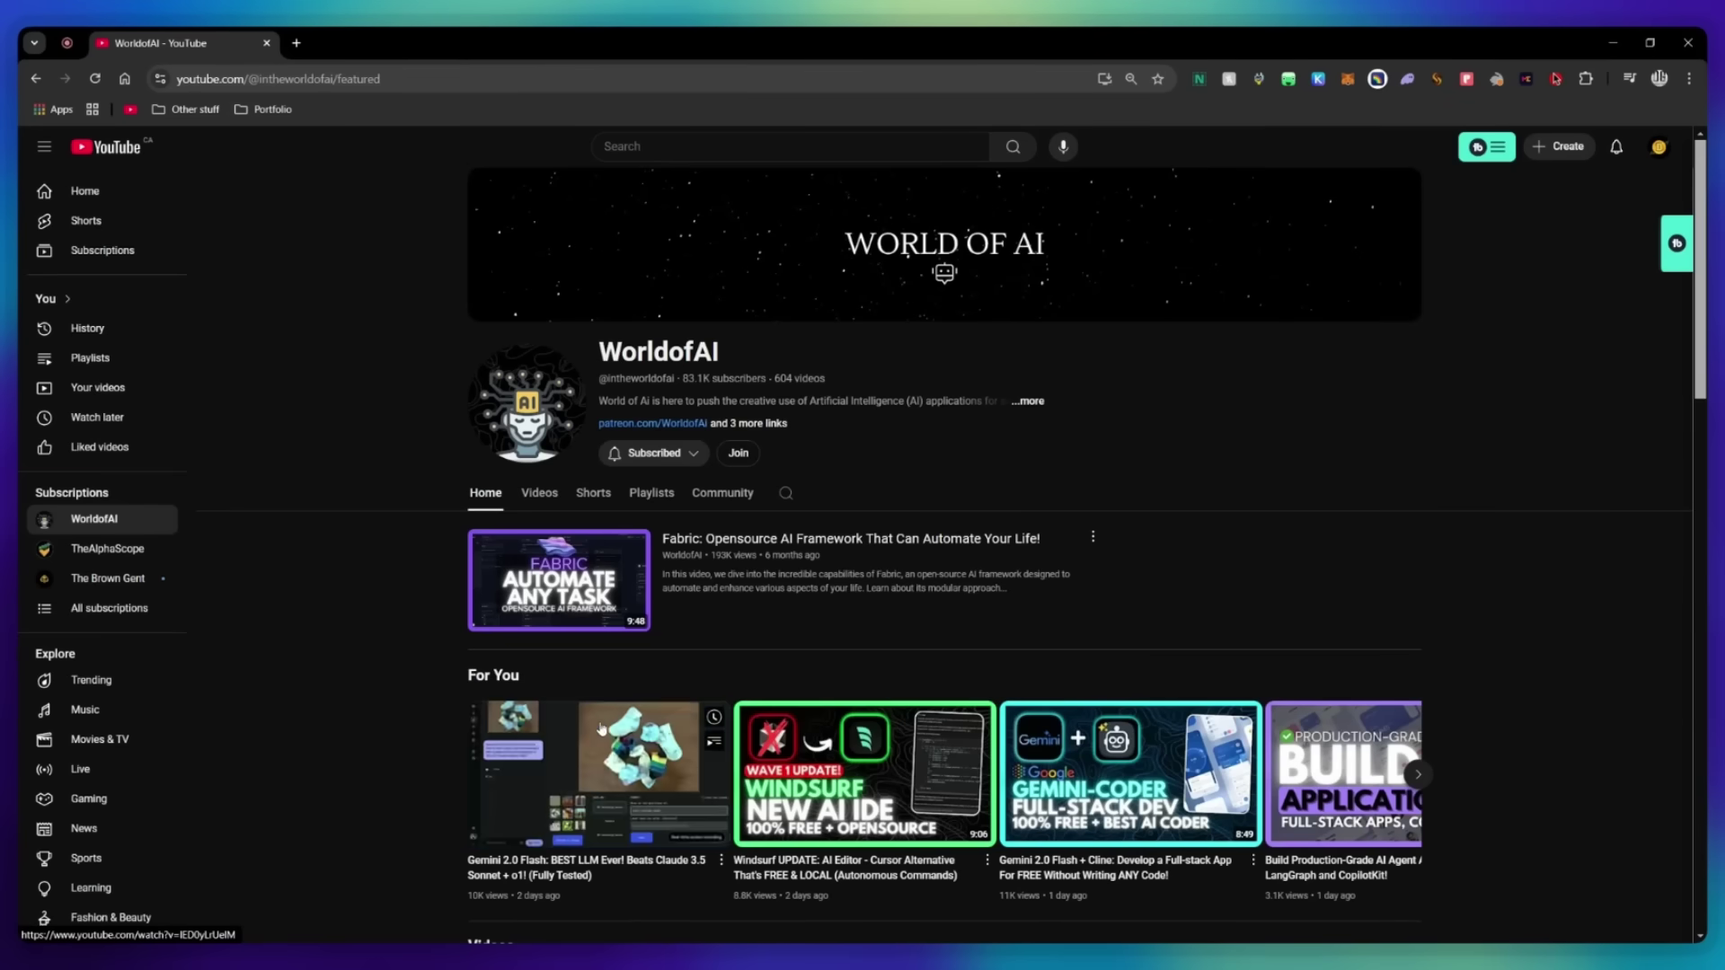
Browse the channel's membership tiers, including AI Futurist and AI Mystic.
left_click(745, 453)
scroll(898, 503, "down", 2)
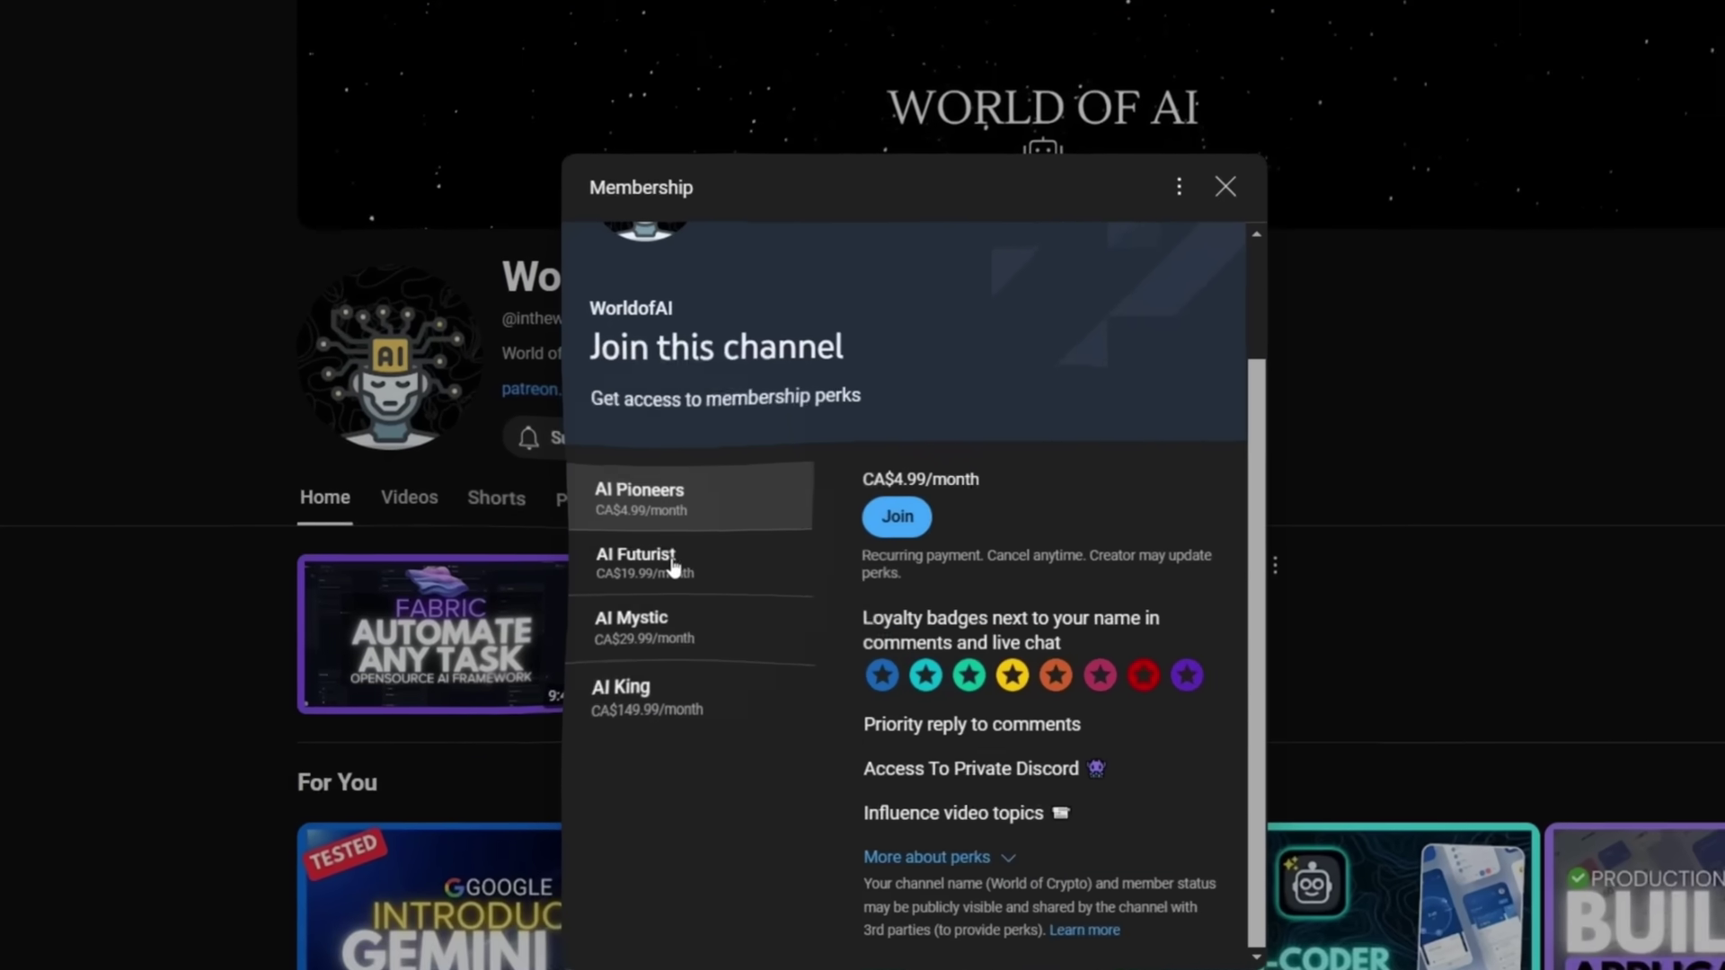
left_click(674, 564)
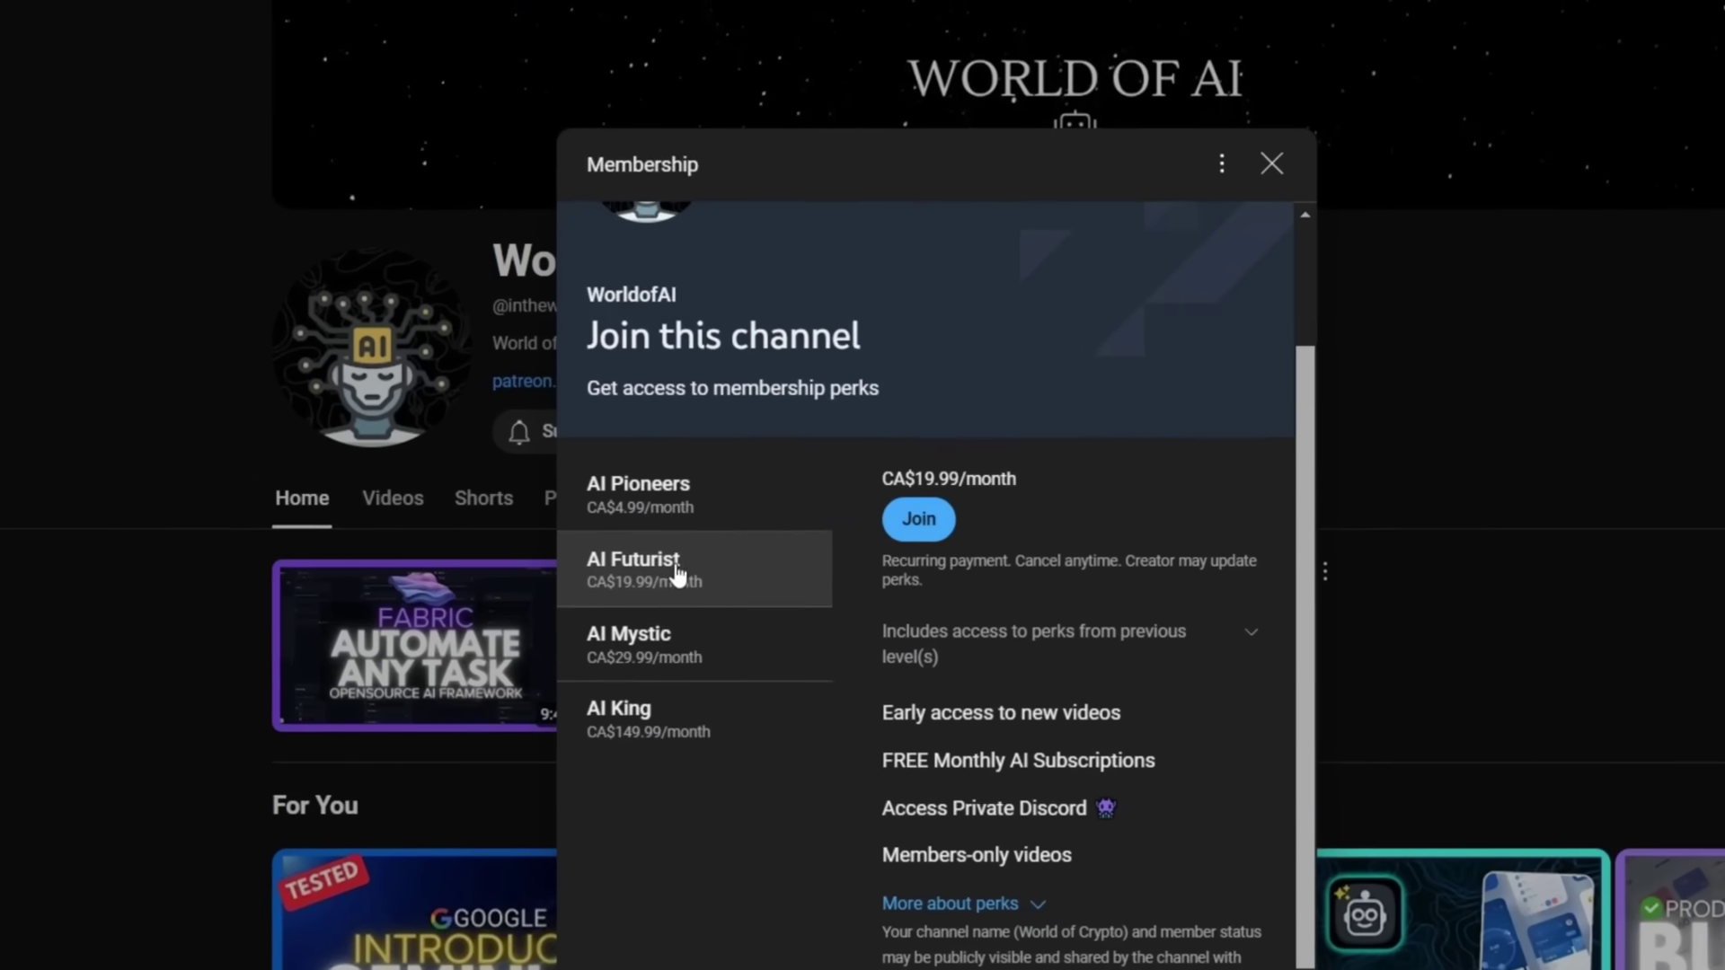
left_click(669, 627)
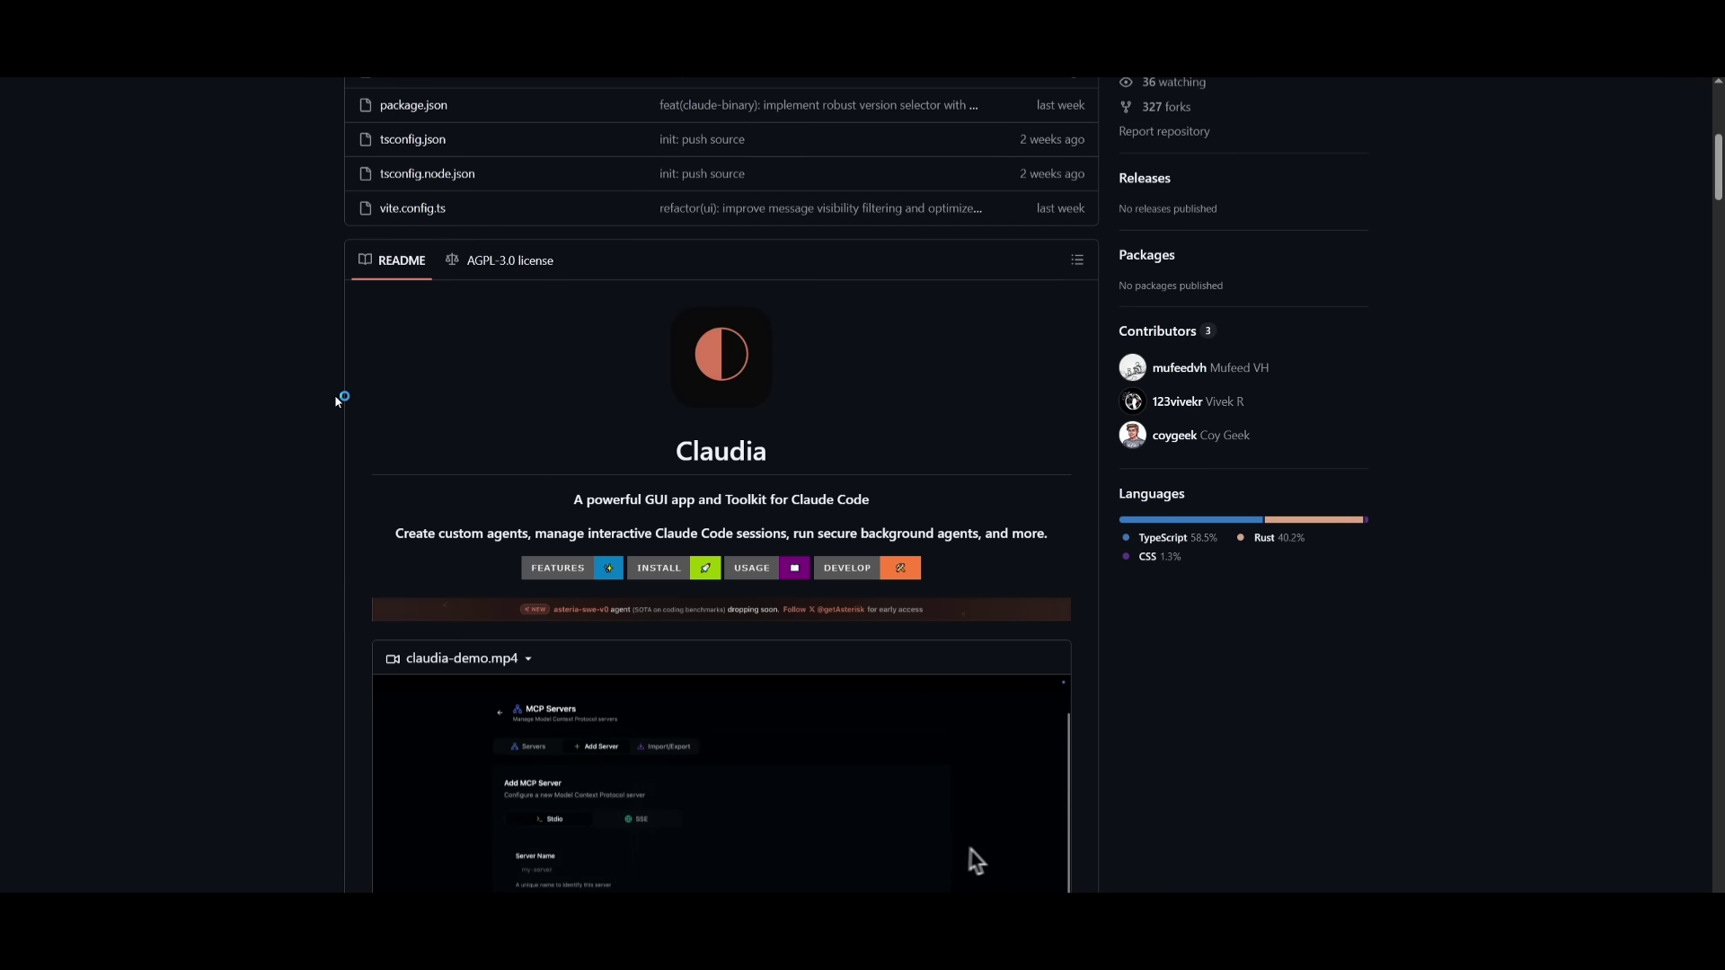
Scroll the Claudia README down to Build Steps: git clone, bun install, bun run tauri dev/build.
scroll(665, 483, "down", 5)
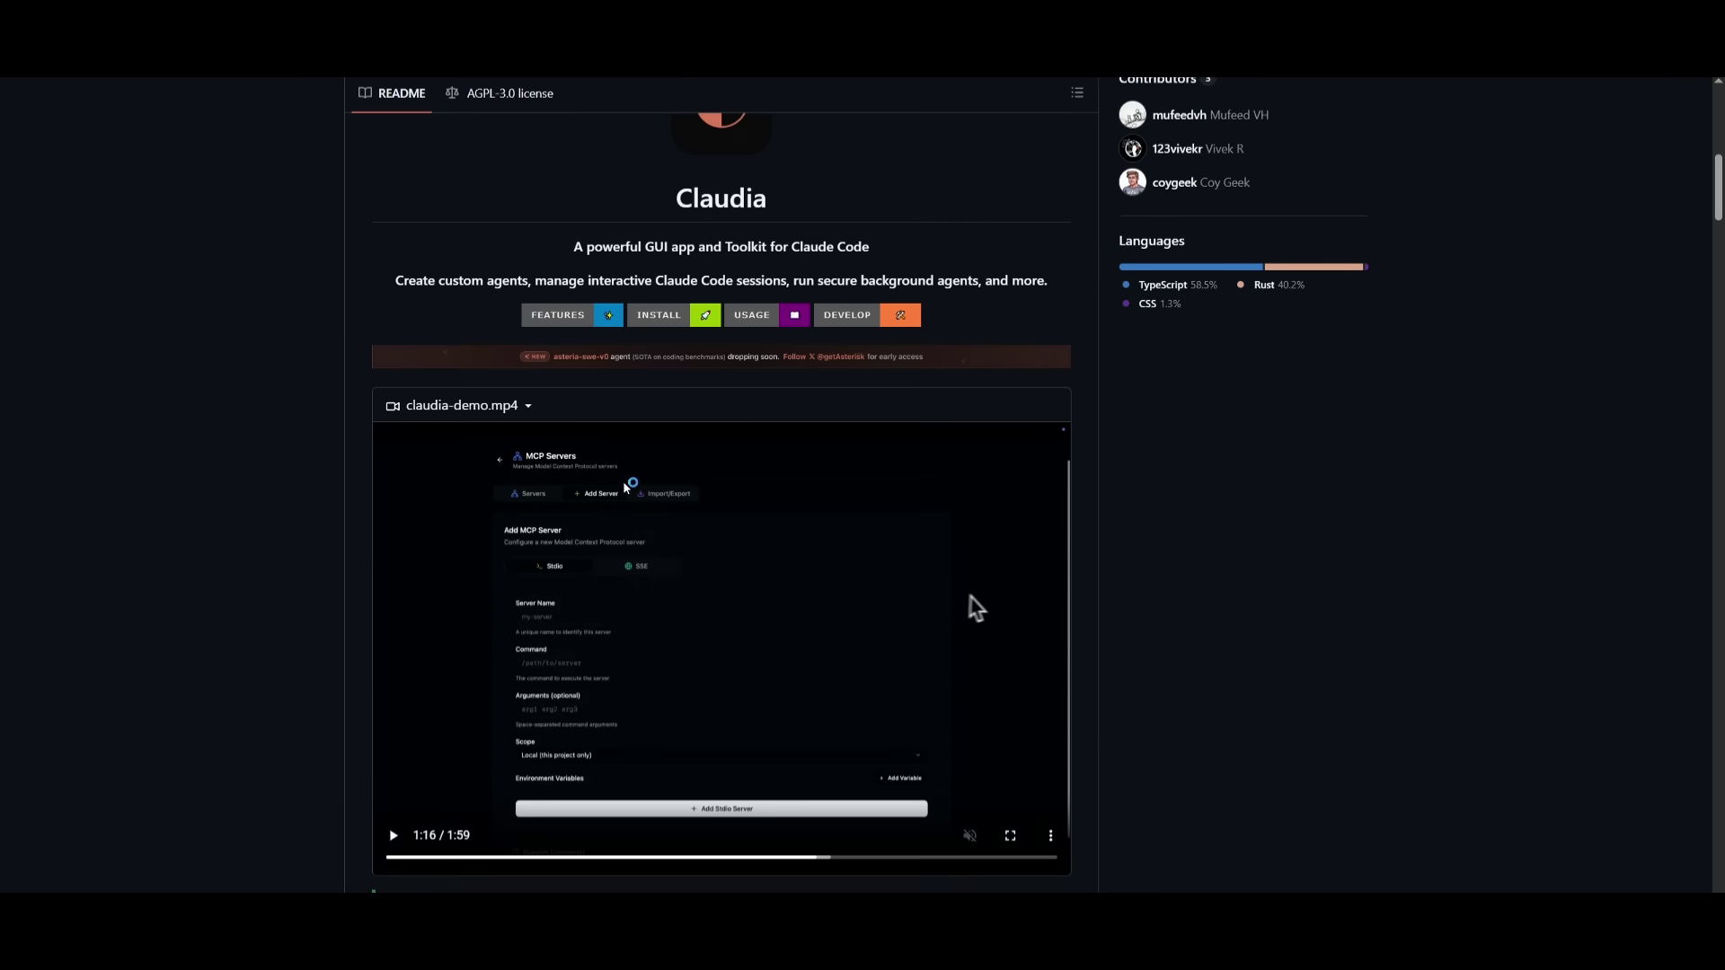
scroll(975, 431, "down", 12)
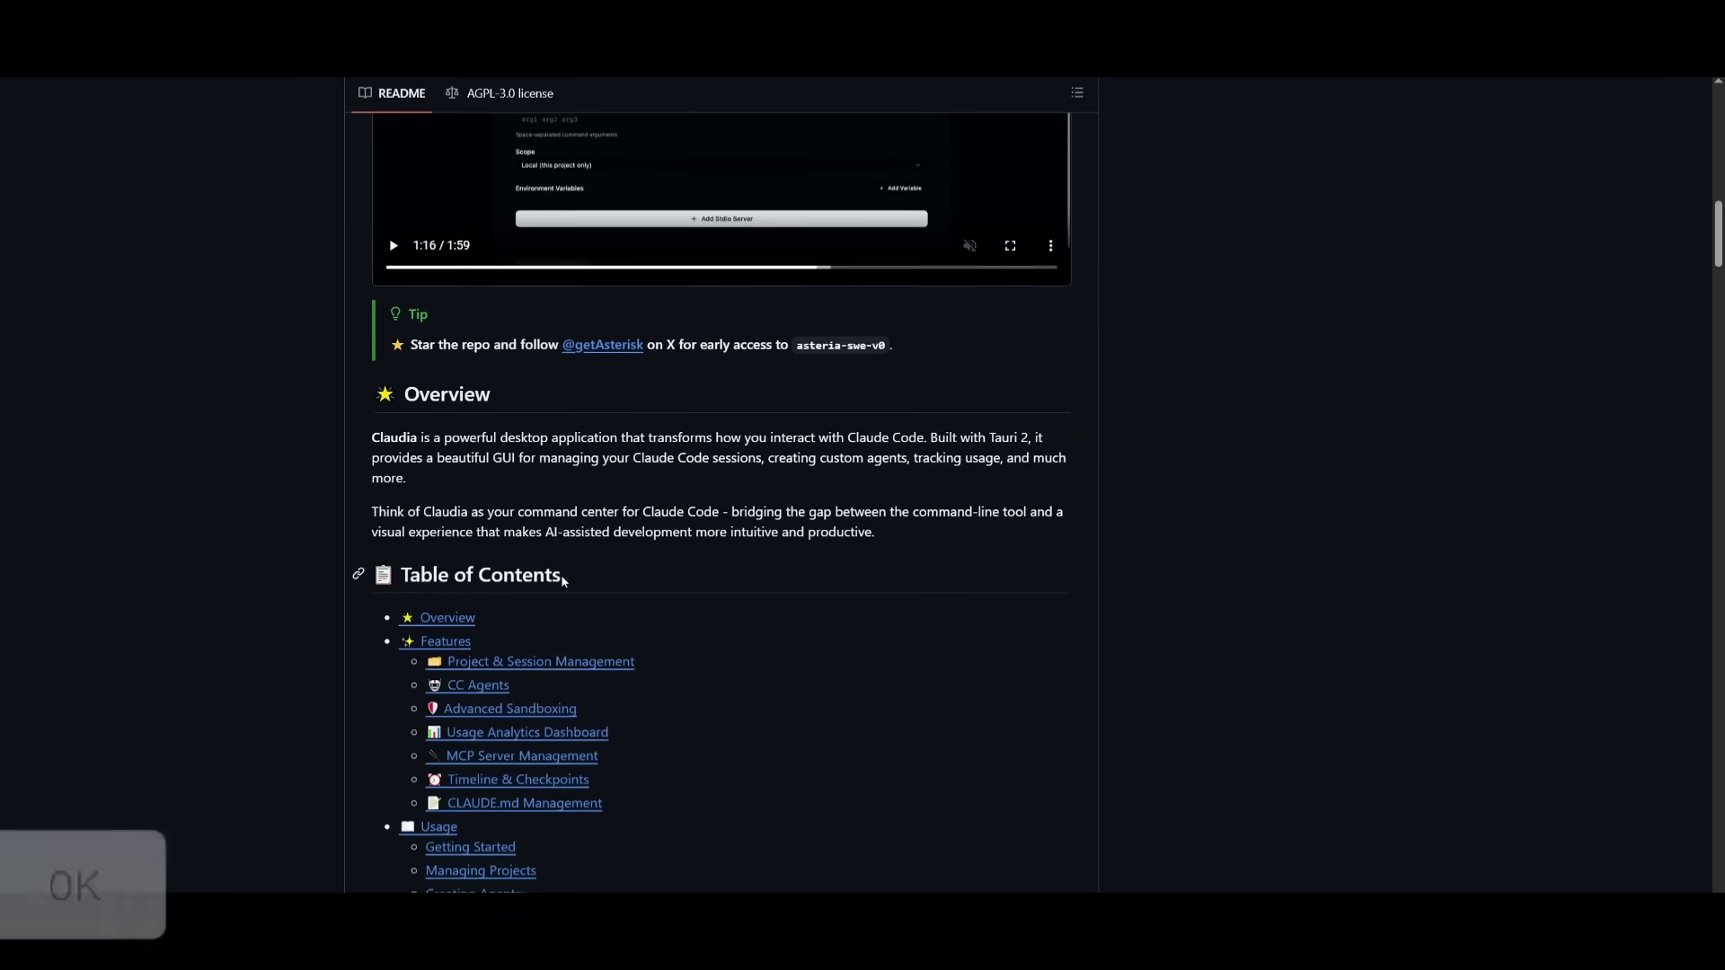
scroll(578, 539, "down", 19)
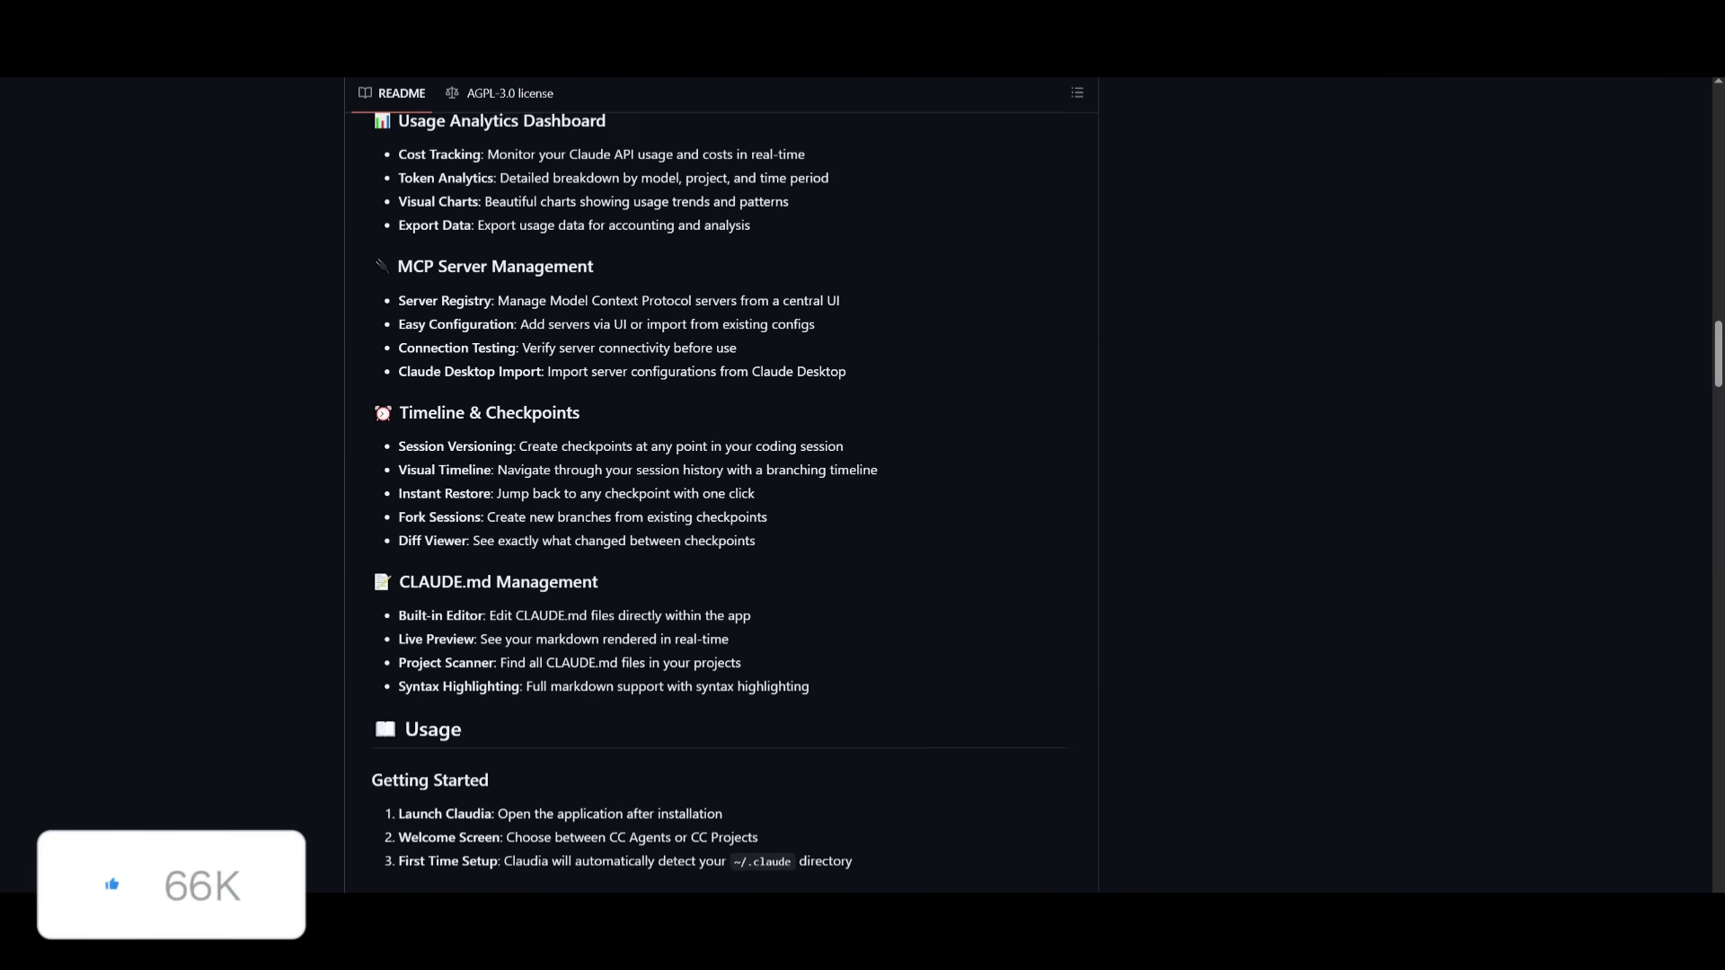
scroll(586, 525, "down", 19)
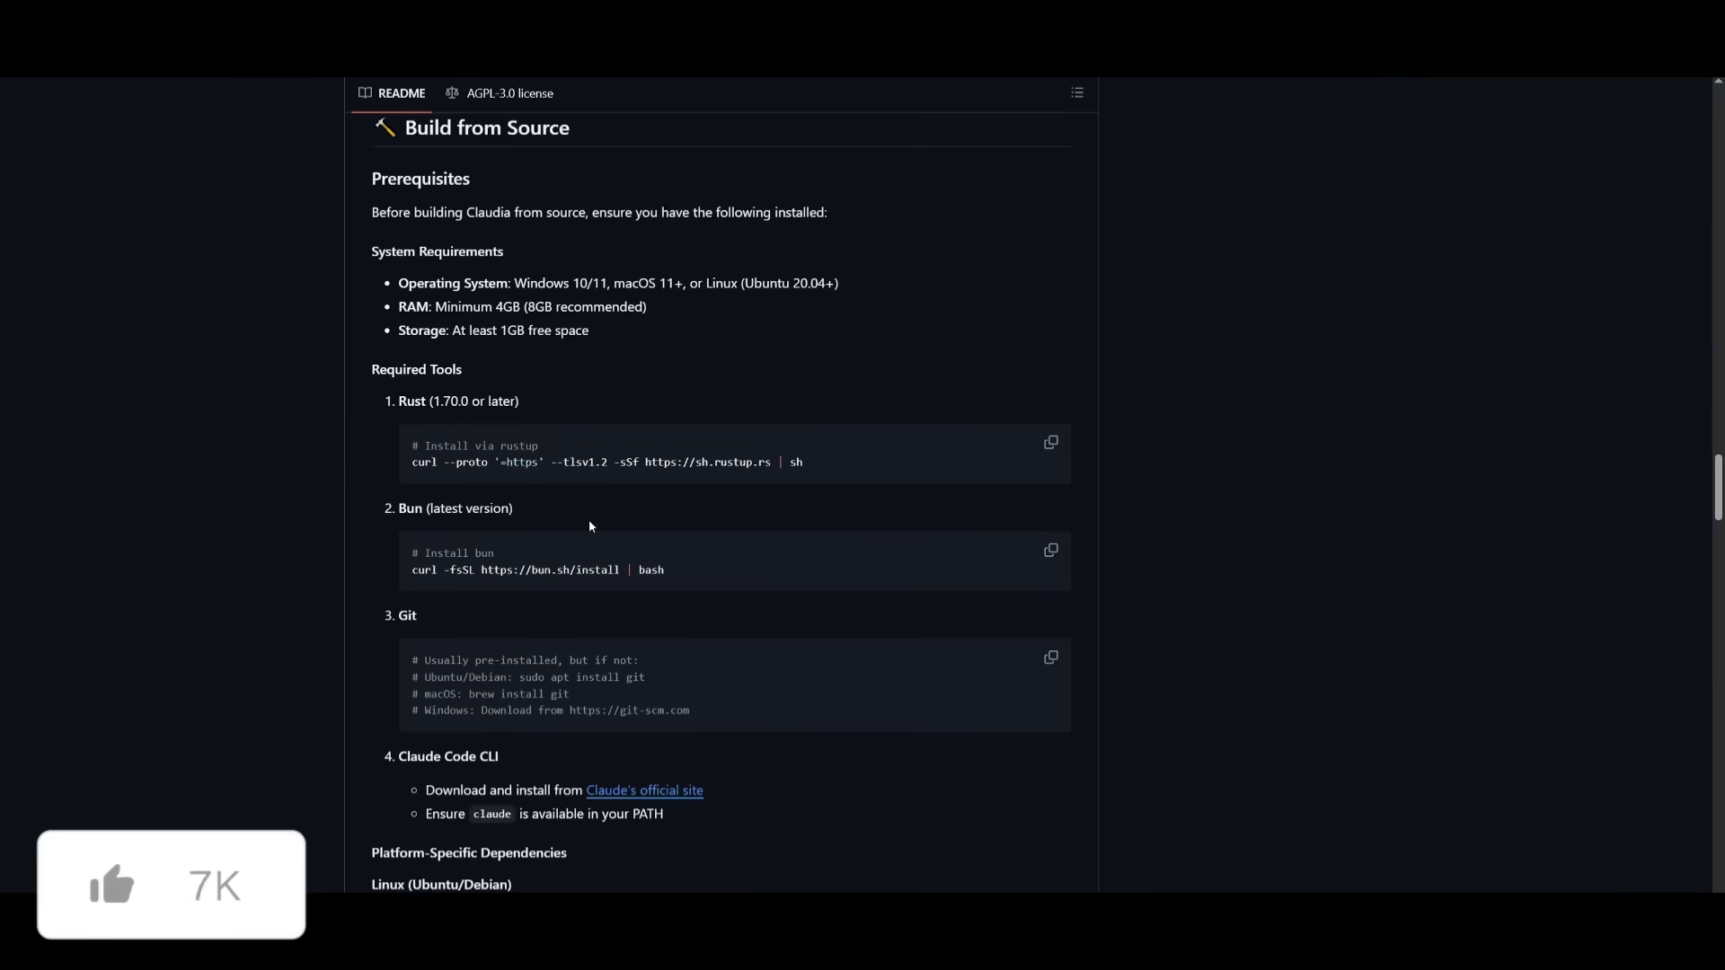
scroll(590, 531, "down", 5)
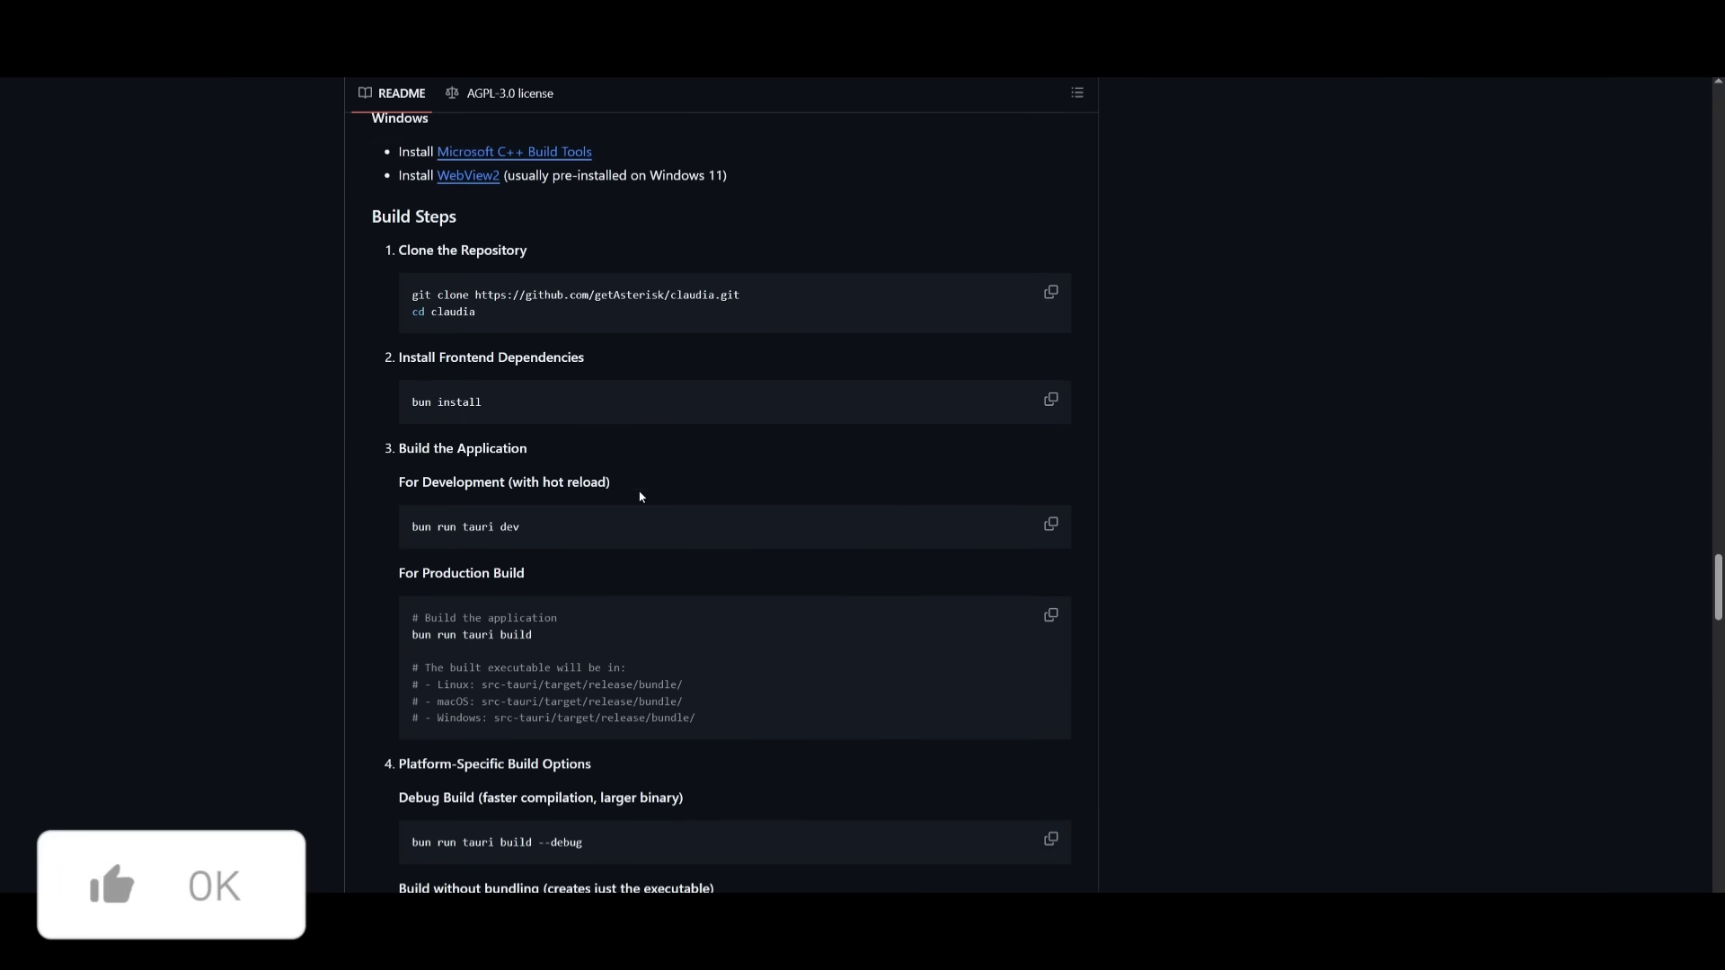
Cycle browser tabs past the Universe of AI, newsletter and Patreon pages to the WorldofAI channel.
key("ctrl+Tab")
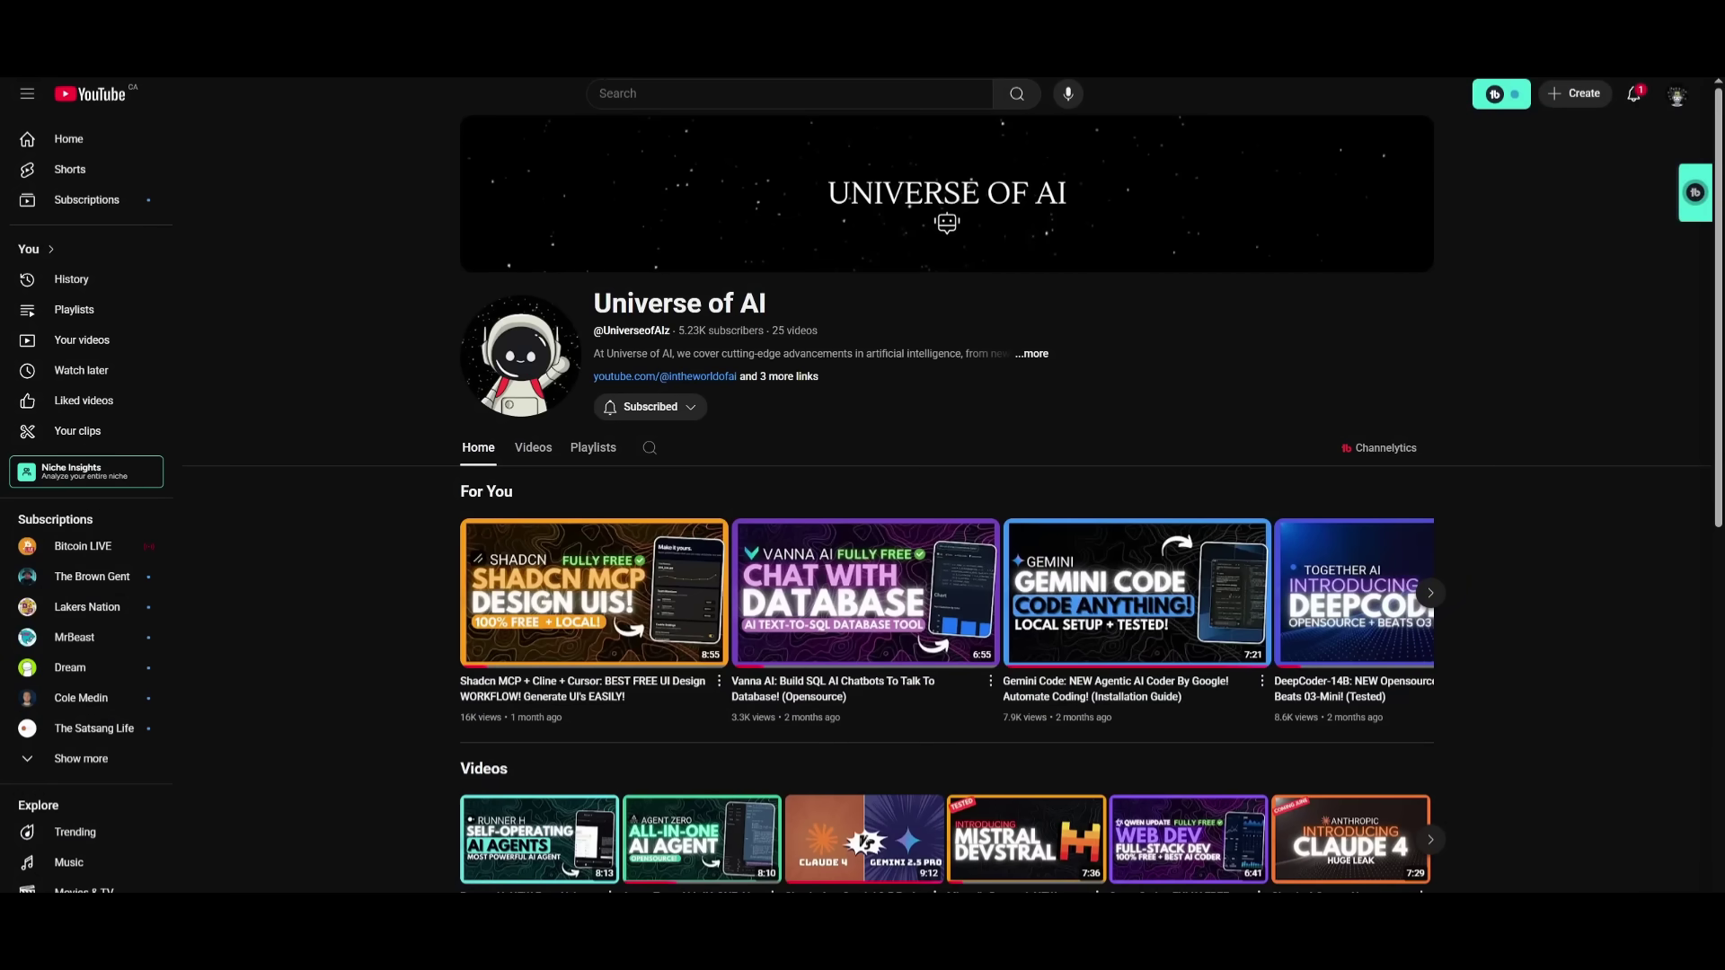
key("ctrl+Tab")
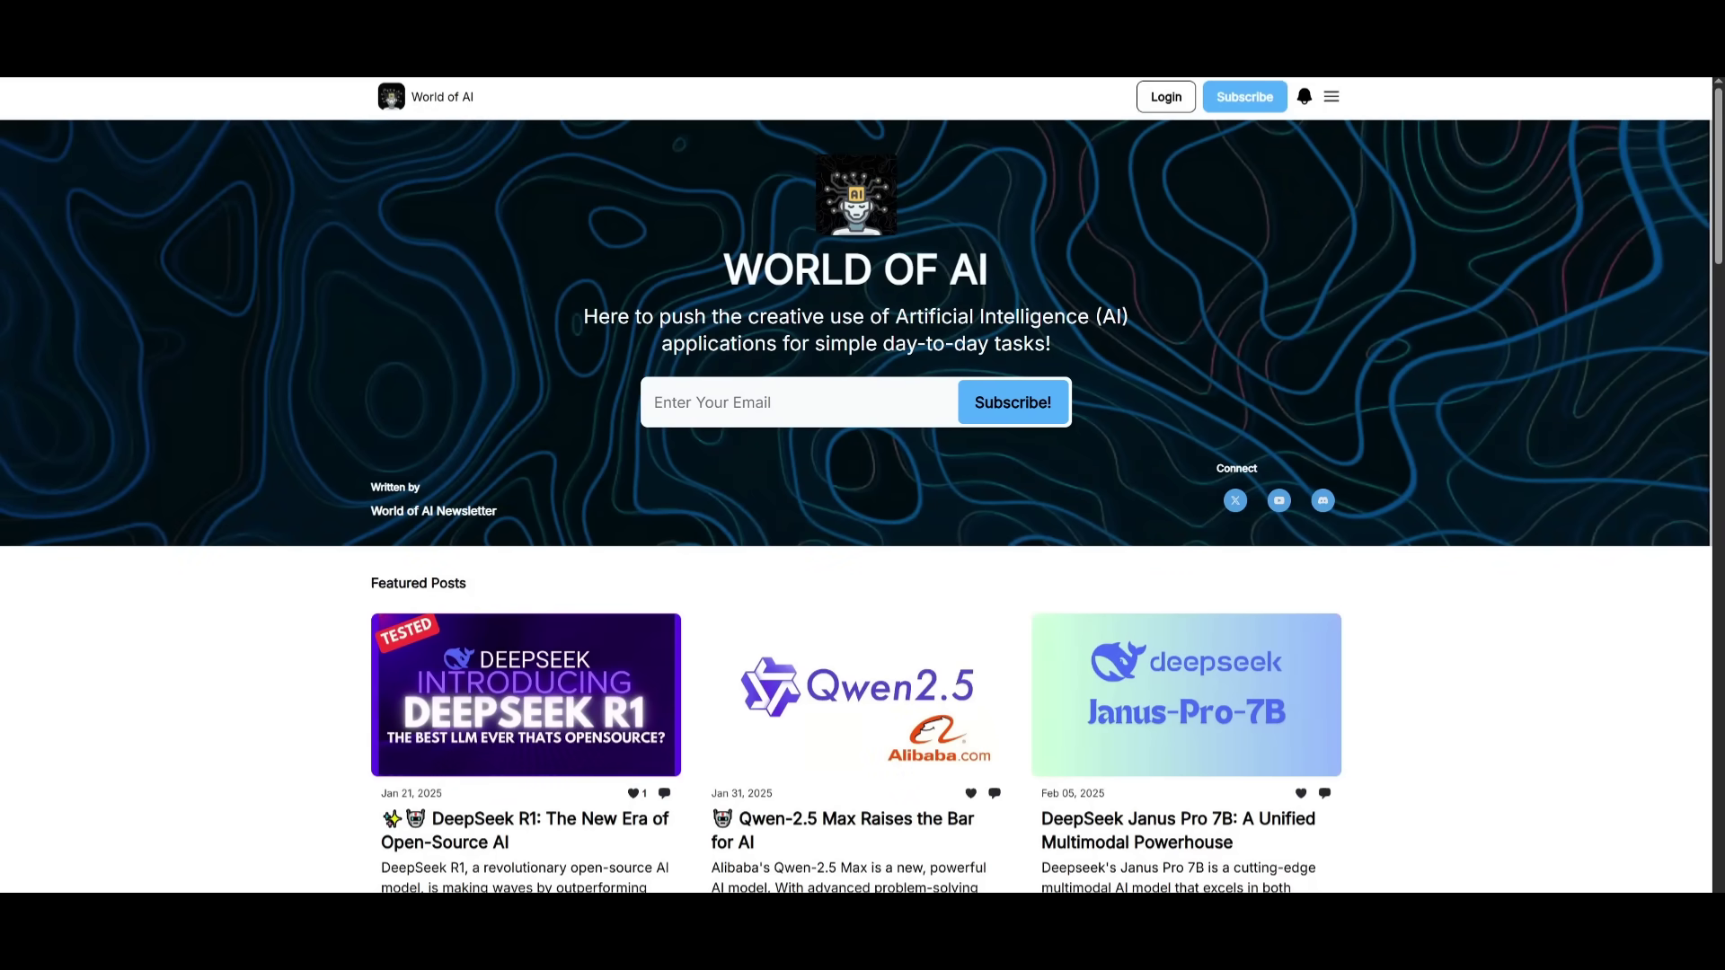
key("ctrl+Tab")
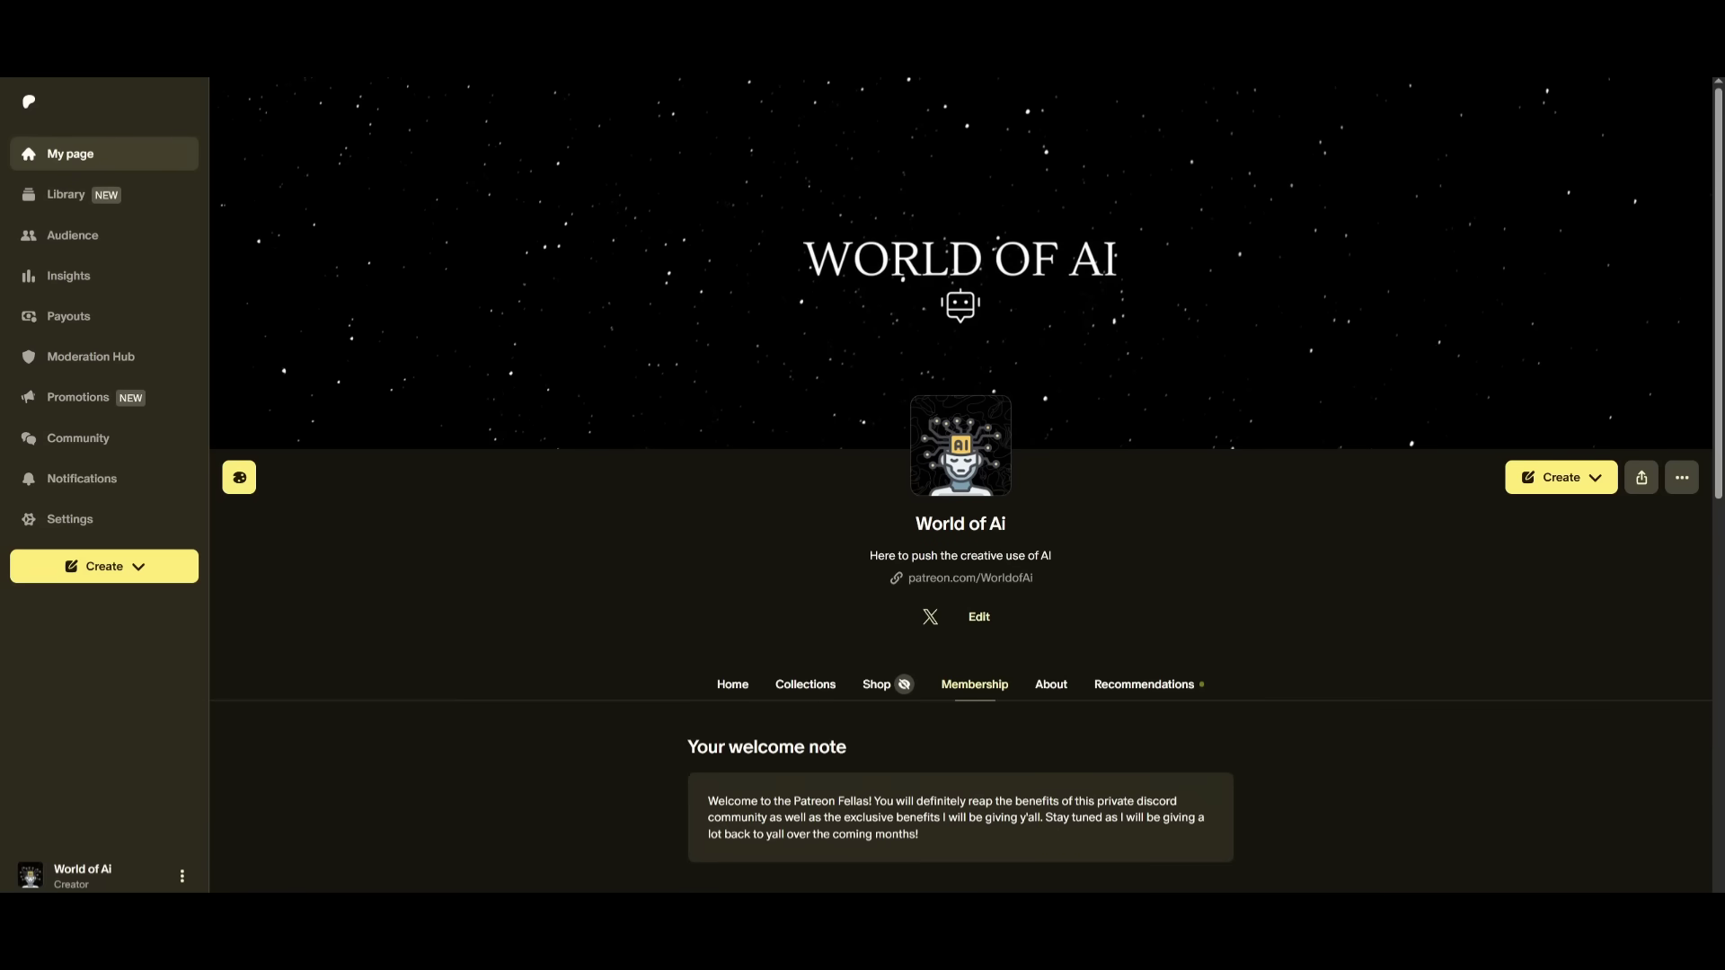
key("ctrl+Tab")
key("ctrl+Tab")
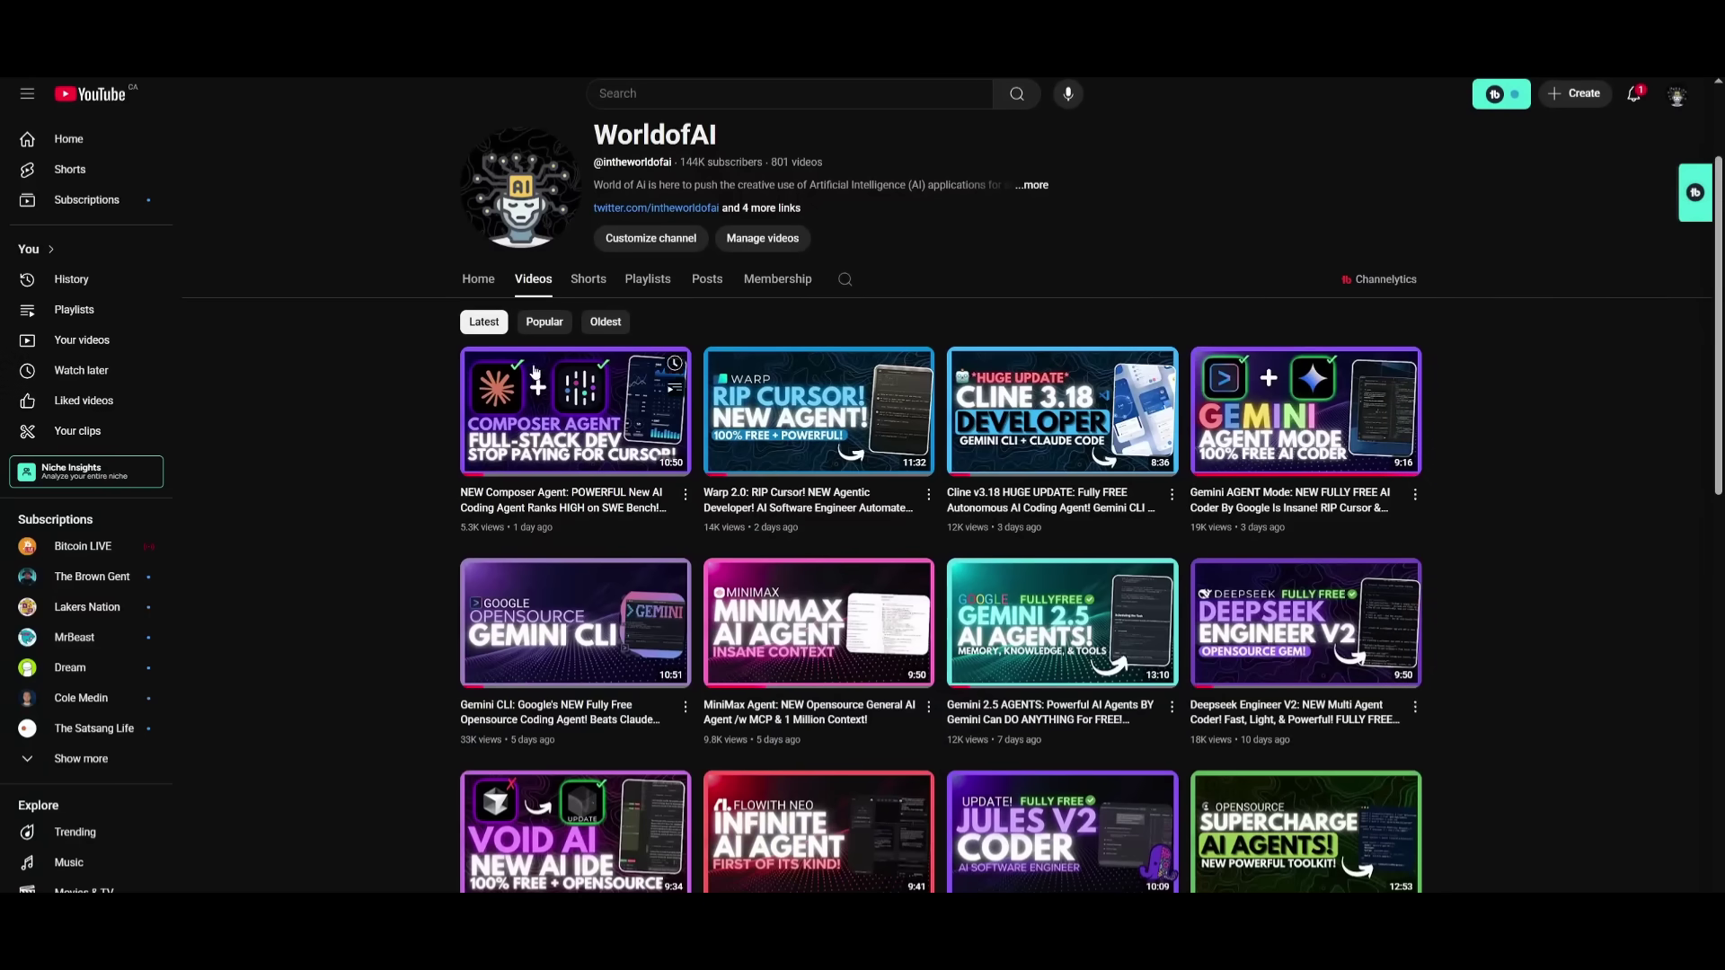
Scroll through the WorldofAI Videos tab's latest AI coding videos.
scroll(1365, 683, "up", 1)
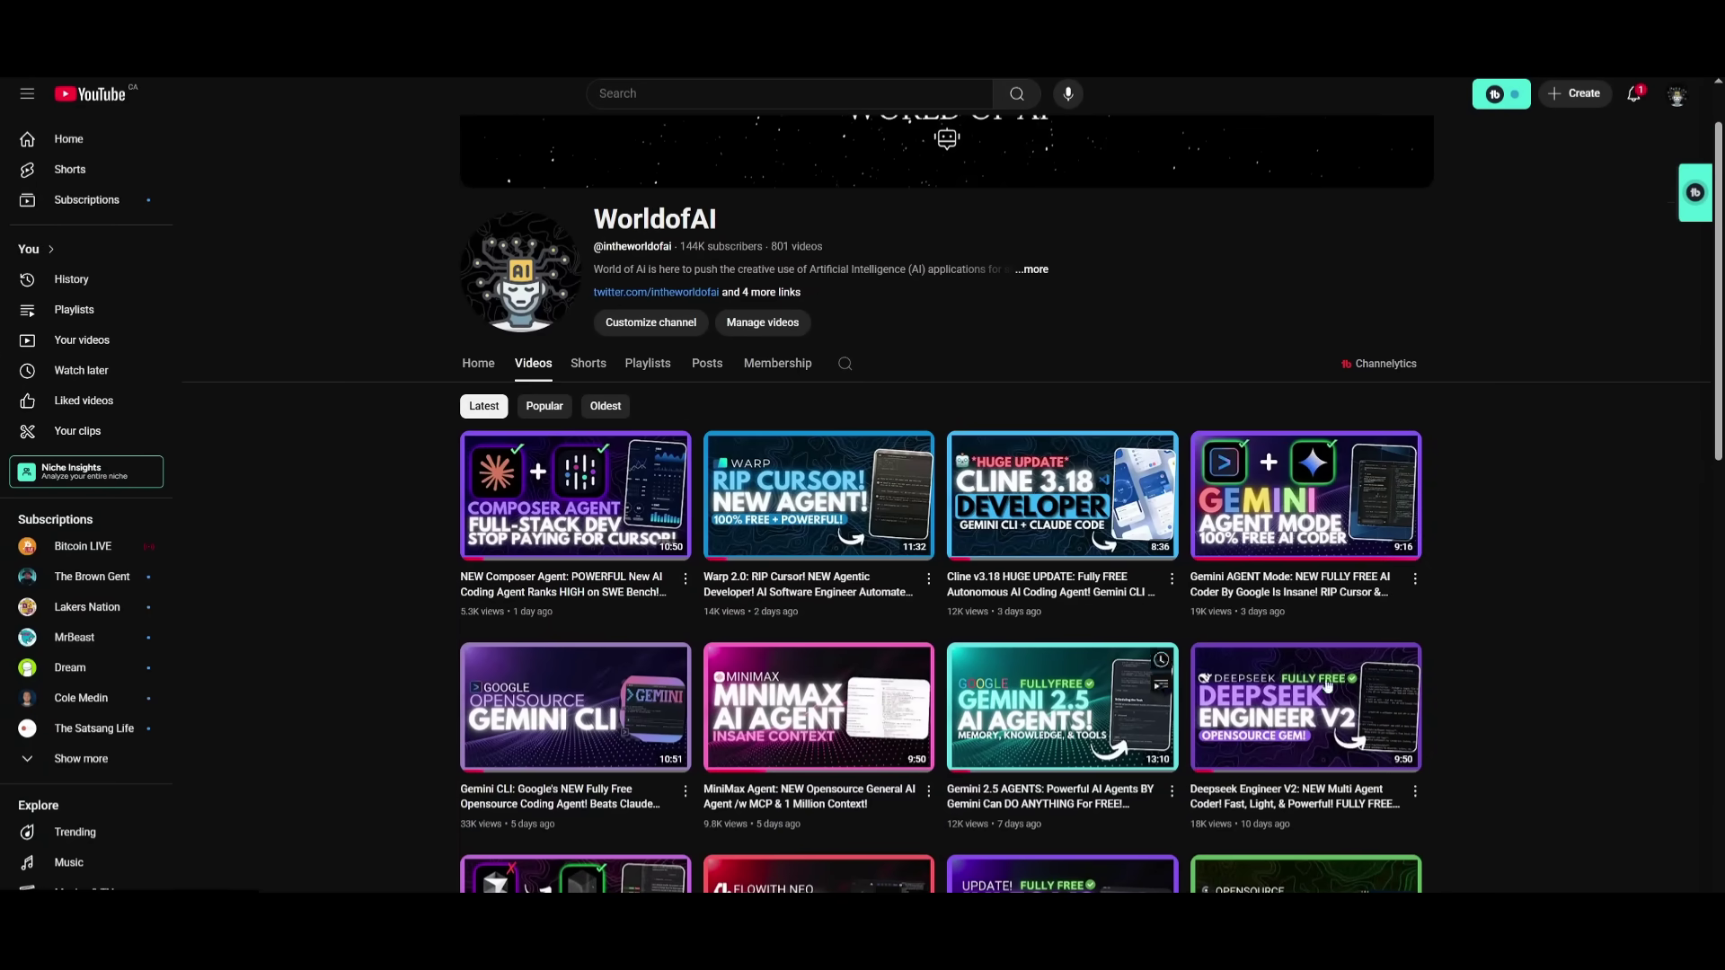
scroll(1366, 683, "down", 8)
scroll(1012, 647, "down", 7)
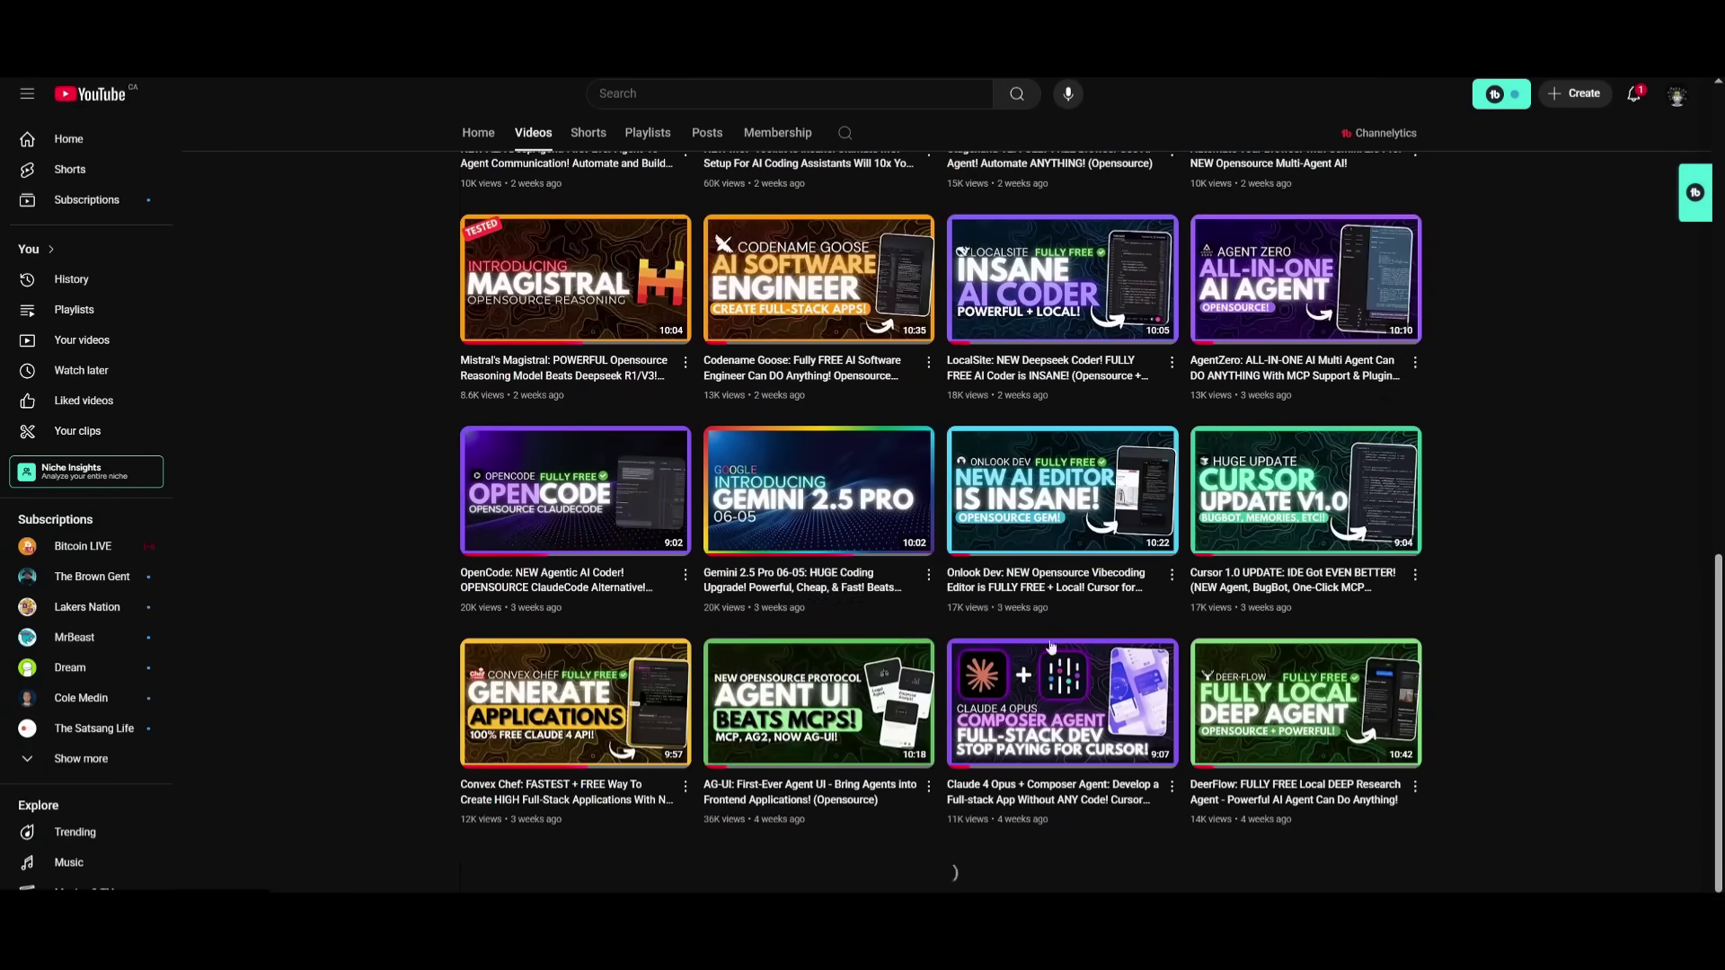
scroll(1013, 647, "down", 4)
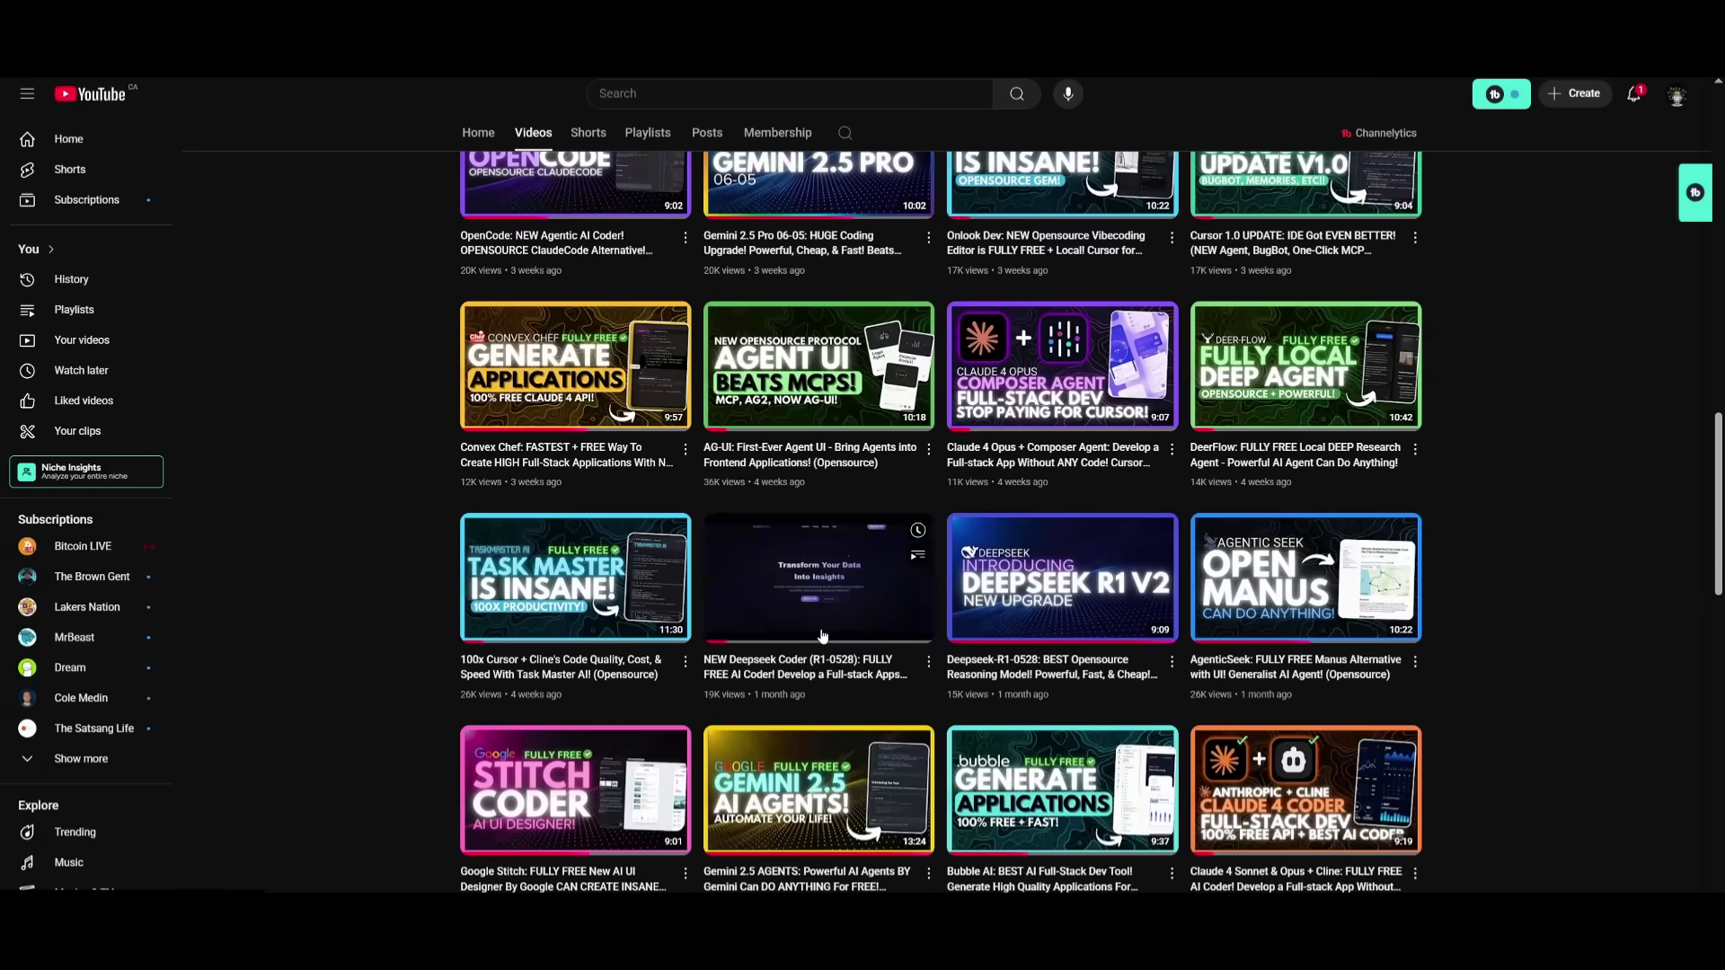
scroll(823, 635, "down", 4)
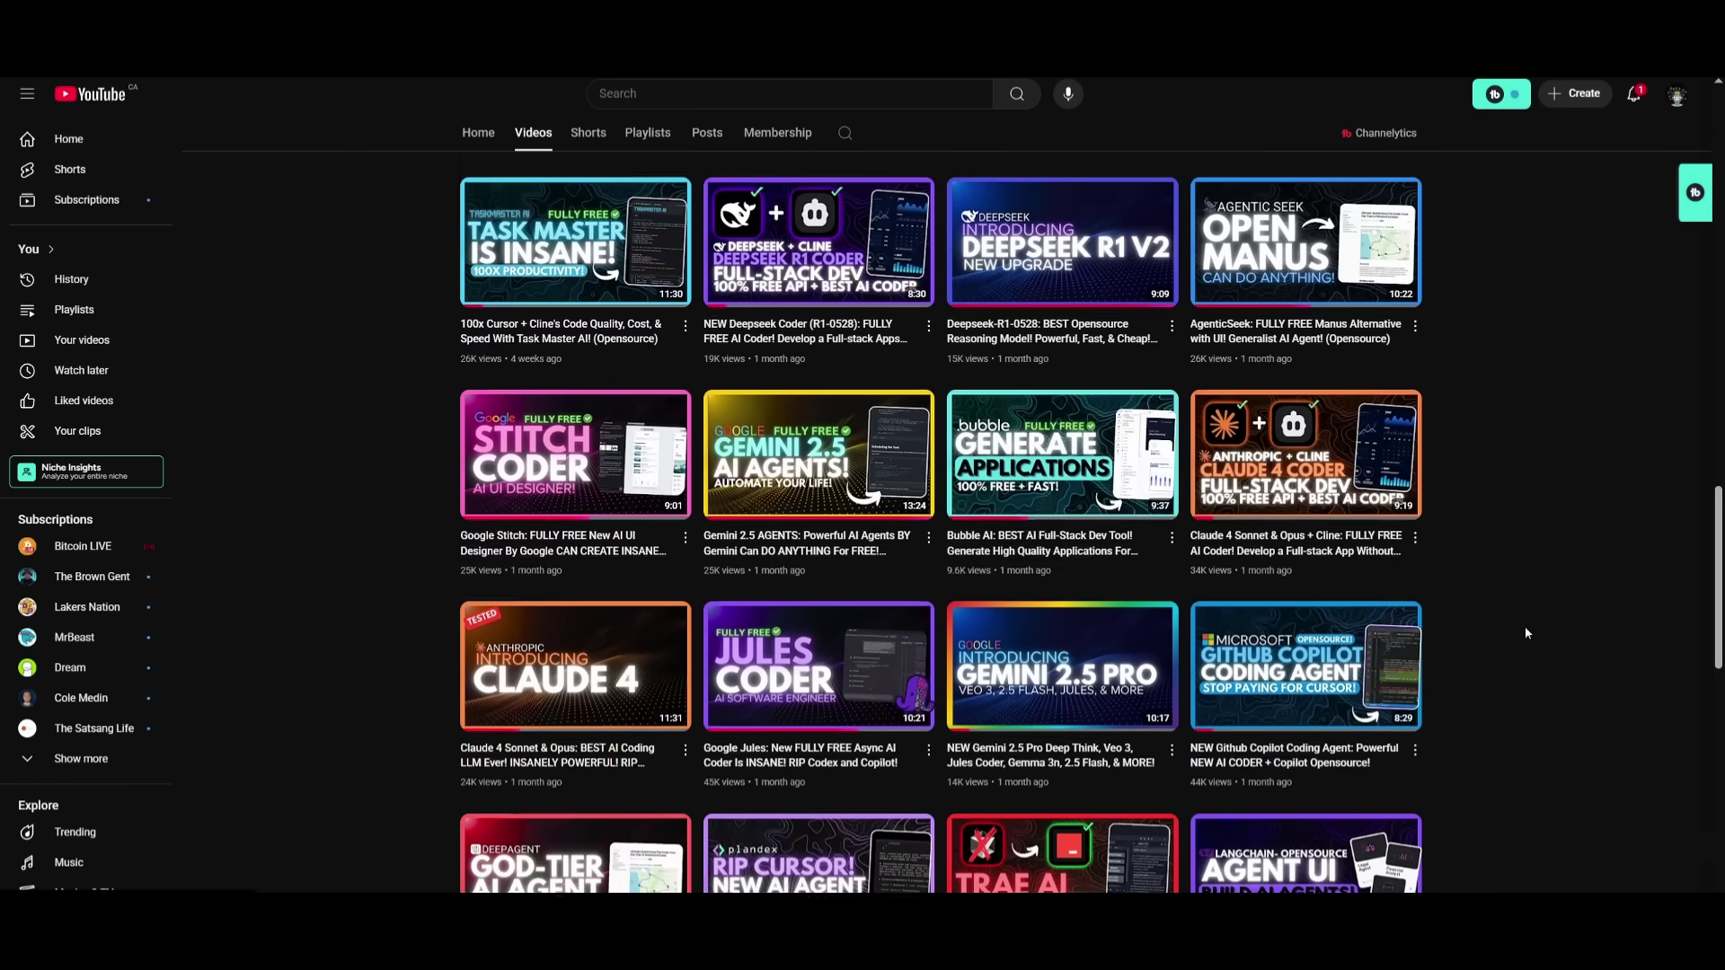
scroll(1523, 634, "up", 5)
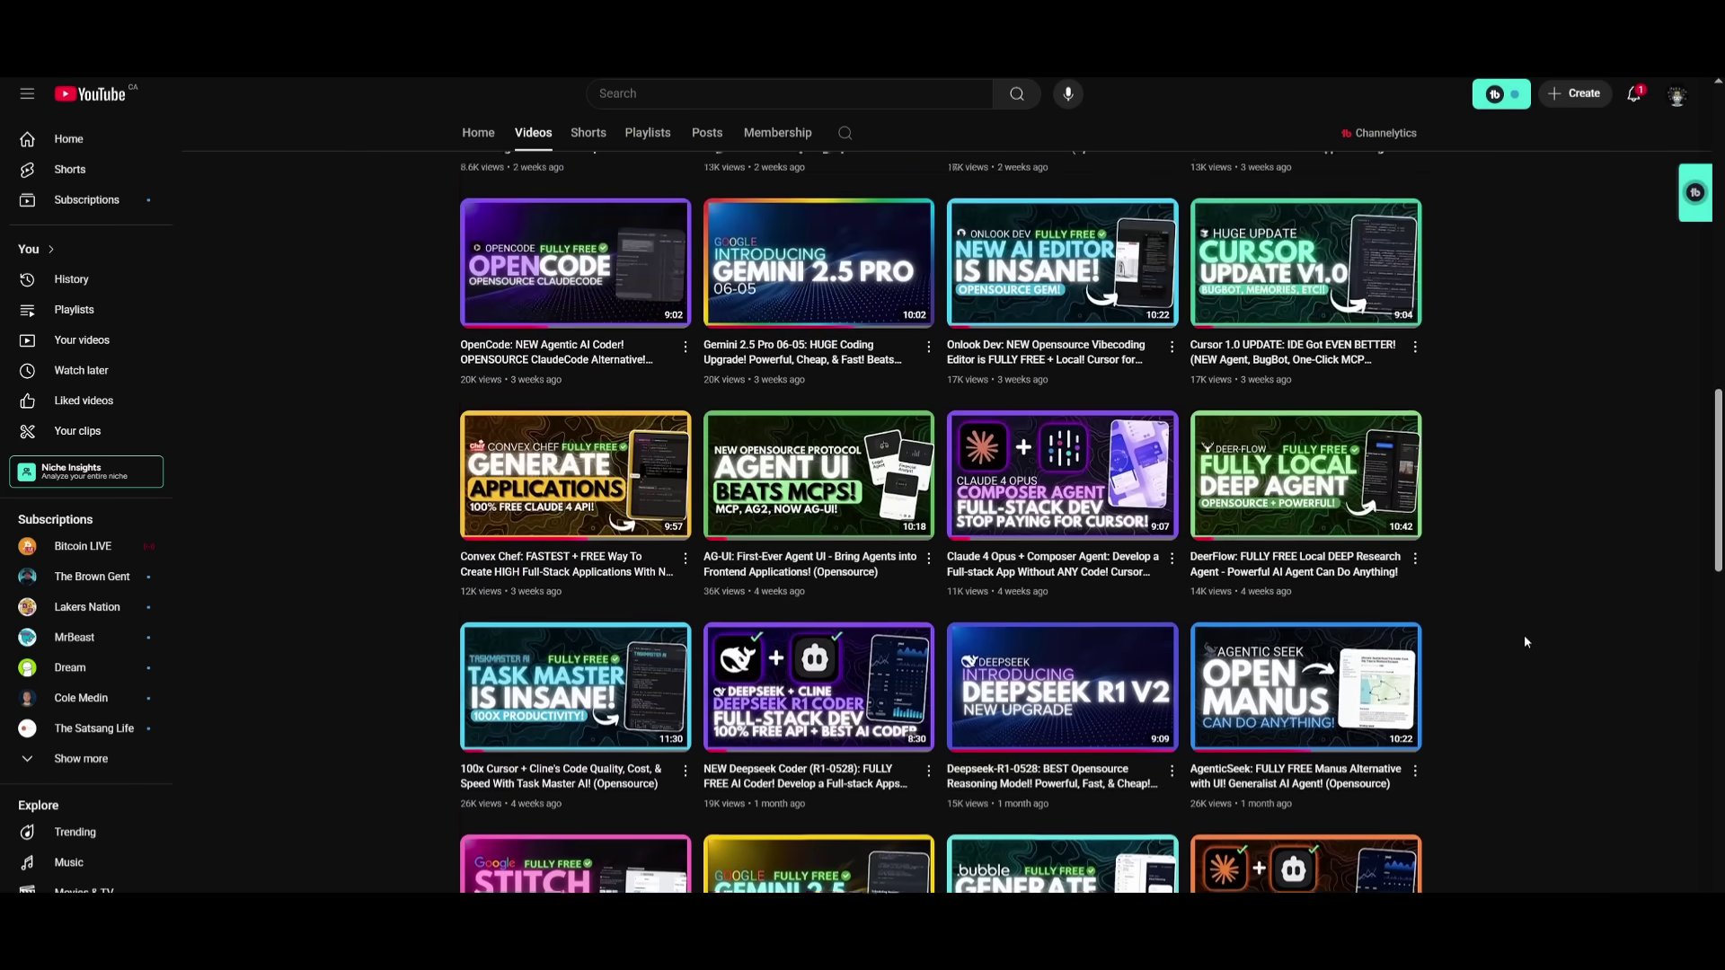
scroll(1526, 643, "up", 1)
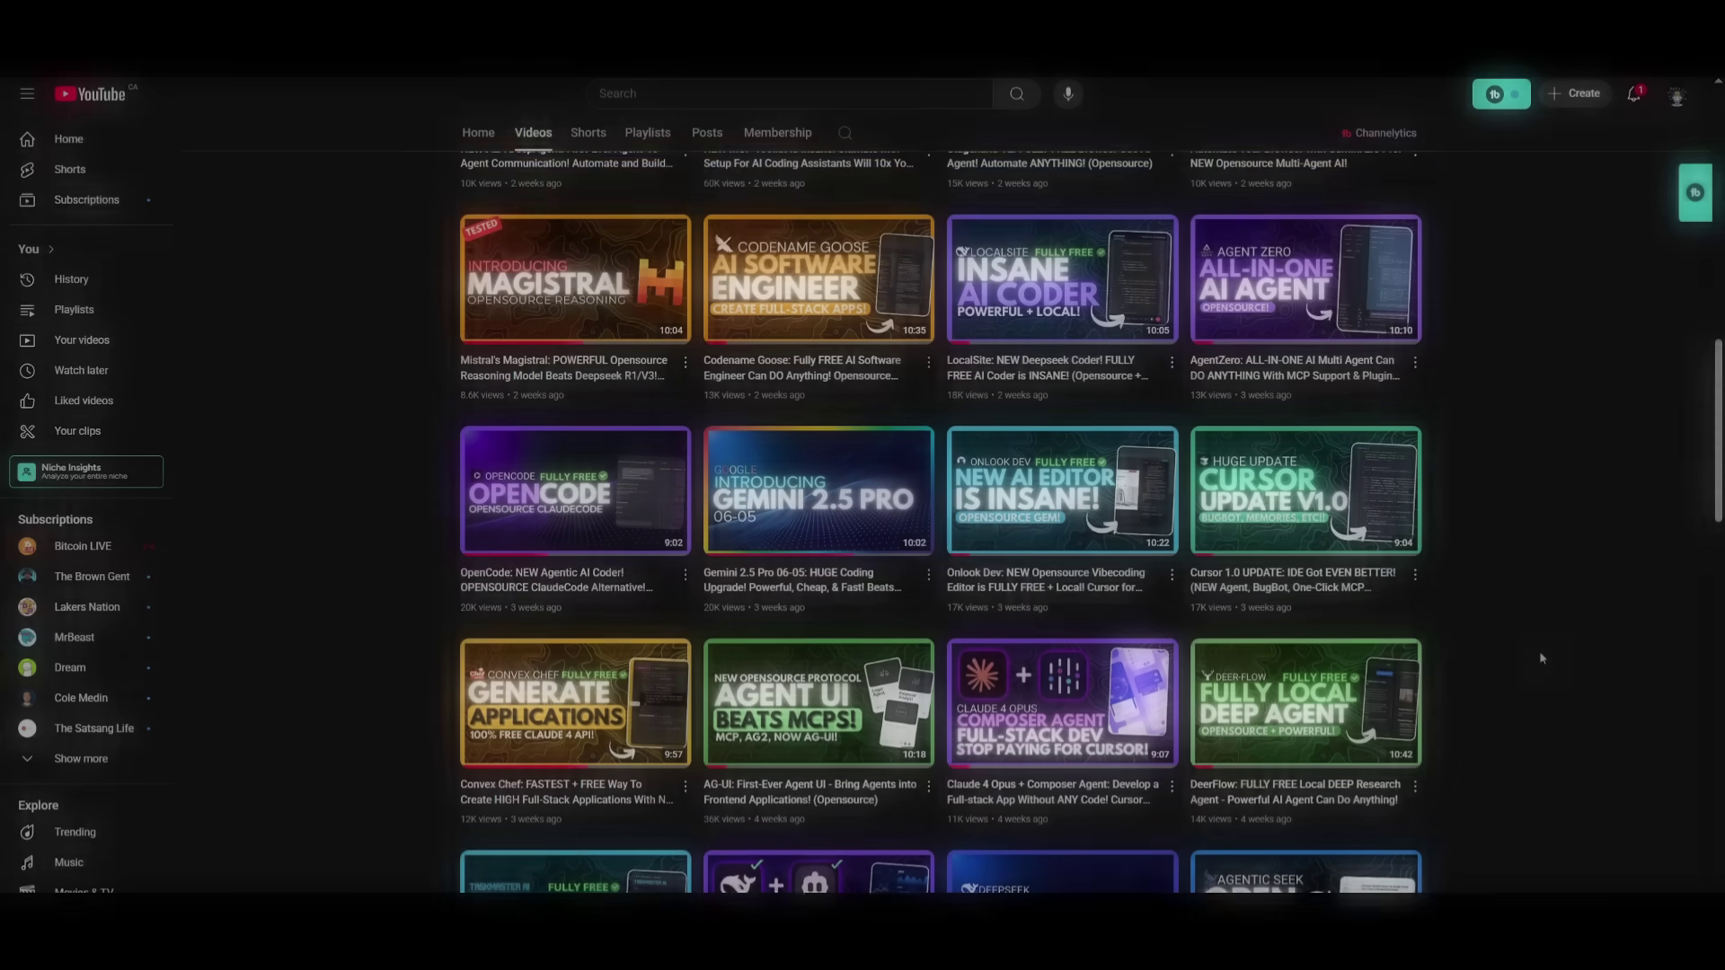